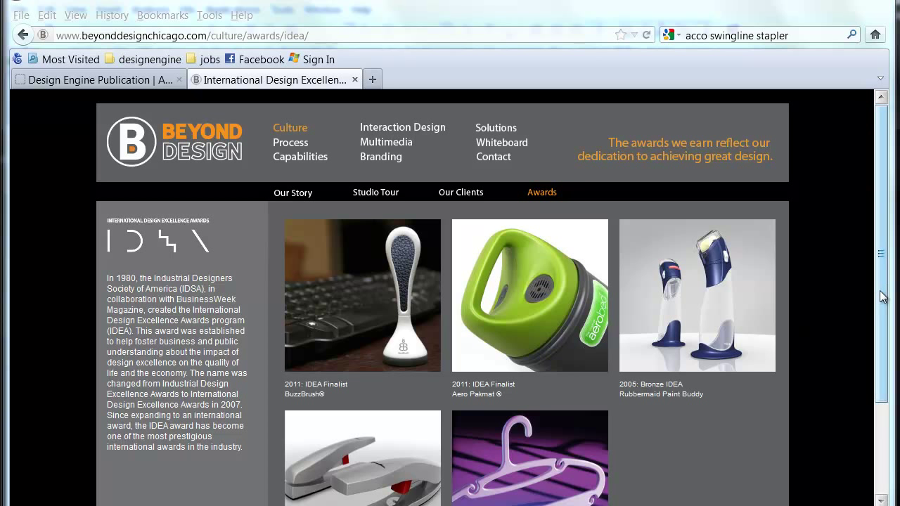
Step: Look over the IDEA awards page with the ACCO Swingline 2-60 stapler and the design-engine.com home page
{"action": "left_click_drag", "start_coordinate": [879, 295], "coordinate": [877, 374]}
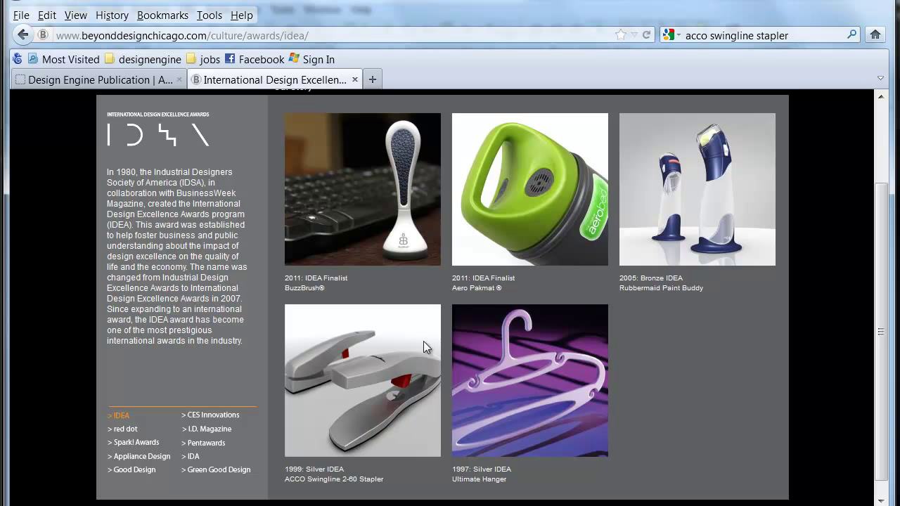
{"action": "left_click", "coordinate": [98, 83]}
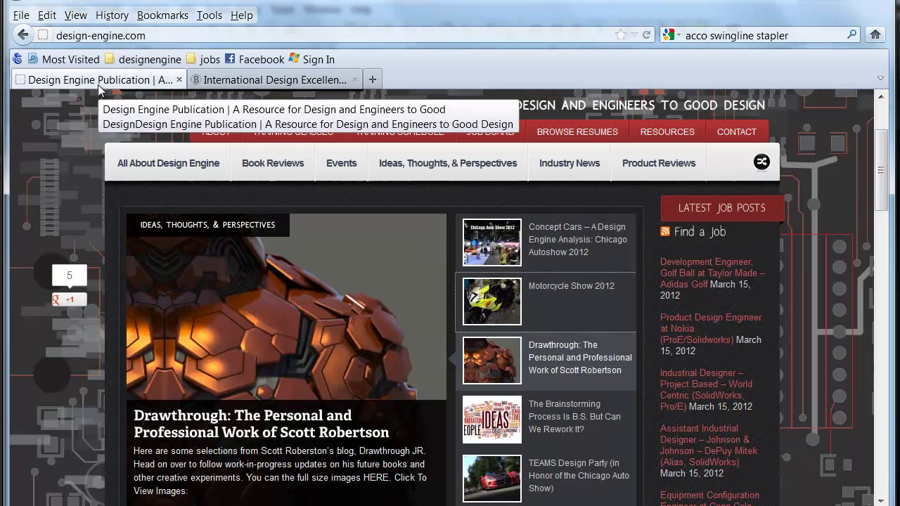
{"action": "left_click_drag", "start_coordinate": [878, 196], "coordinate": [884, 160]}
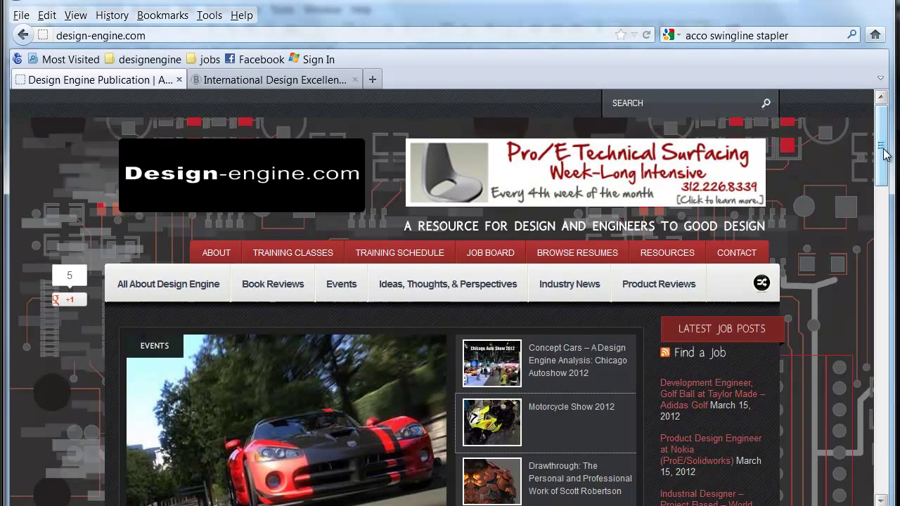
{"action": "left_click_drag", "start_coordinate": [874, 157], "coordinate": [897, 288]}
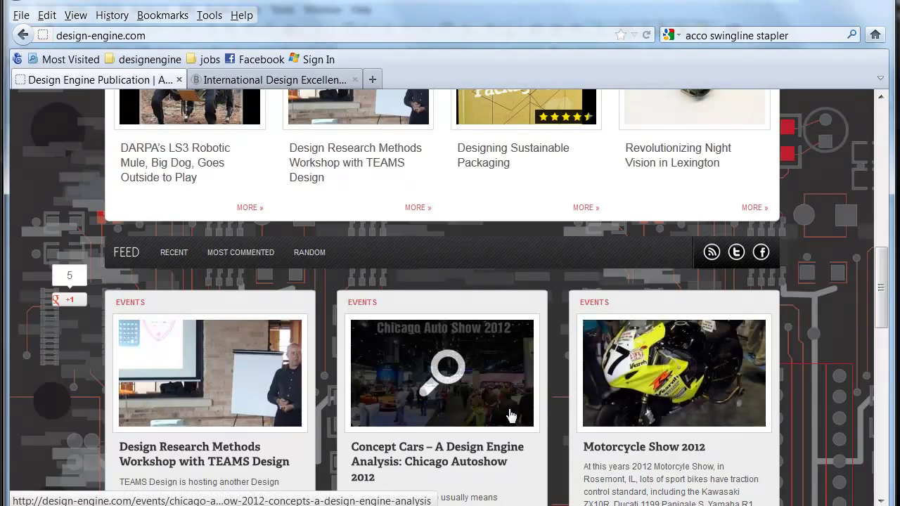
{"action": "scroll", "coordinate": [512, 361], "scroll_direction": "up", "scroll_amount": 6}
{"action": "scroll", "coordinate": [774, 278], "scroll_direction": "up", "scroll_amount": 2}
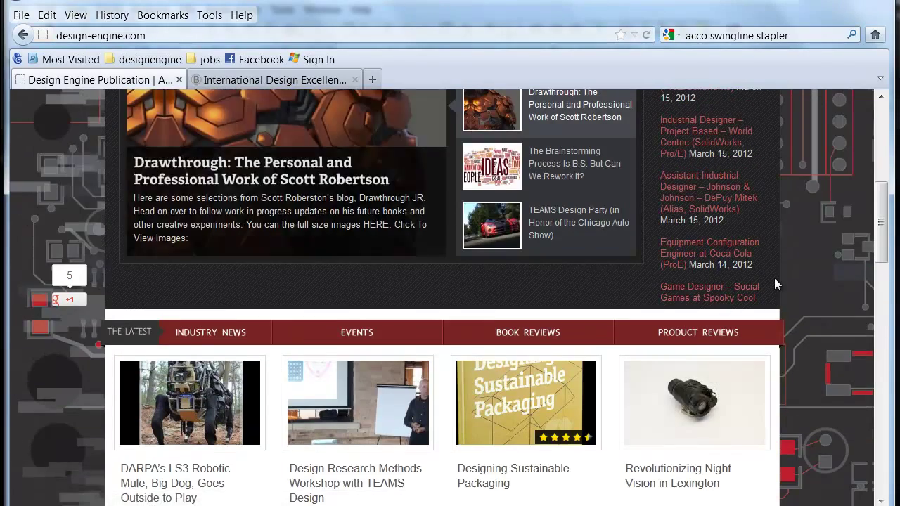
{"action": "scroll", "coordinate": [774, 277], "scroll_direction": "up", "scroll_amount": 8}
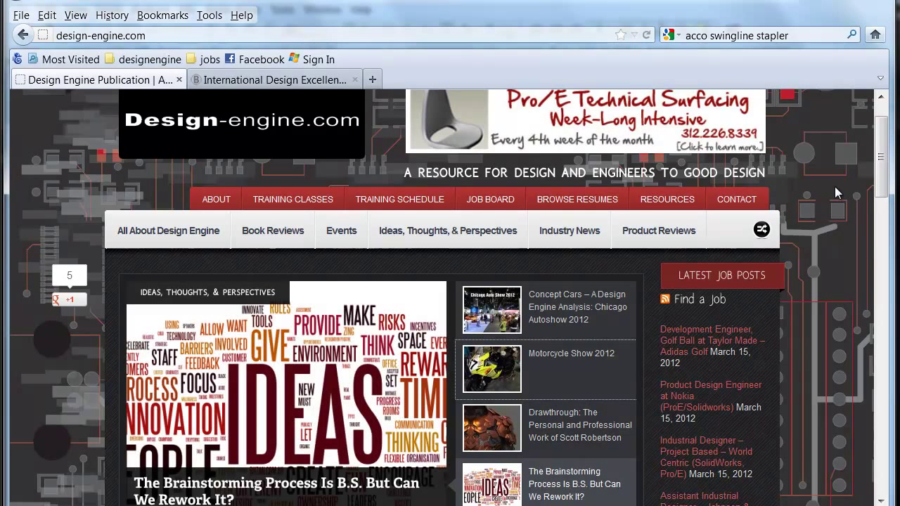
Step: Switch to Pro/ENGINEER and create a solid part named stapler00 with the default template
{"action": "left_click", "coordinate": [822, 2]}
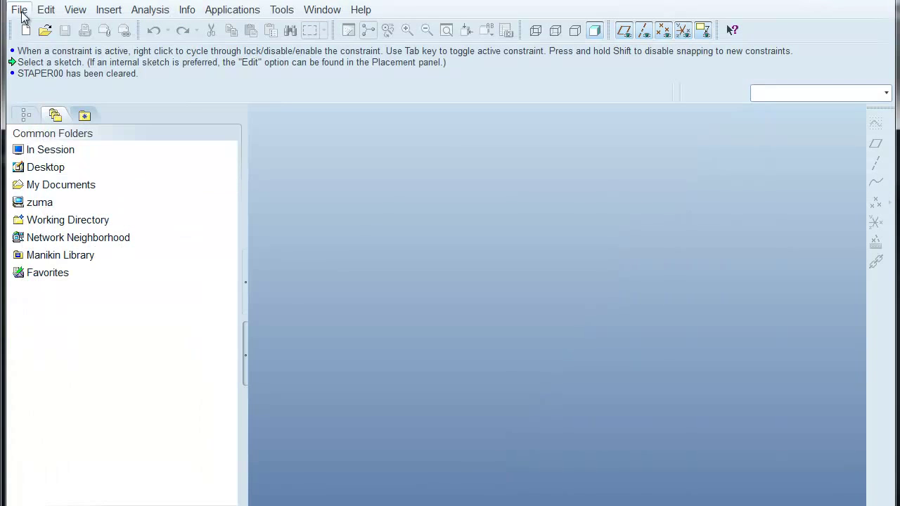
{"action": "left_click", "coordinate": [19, 9]}
{"action": "left_click", "coordinate": [22, 28]}
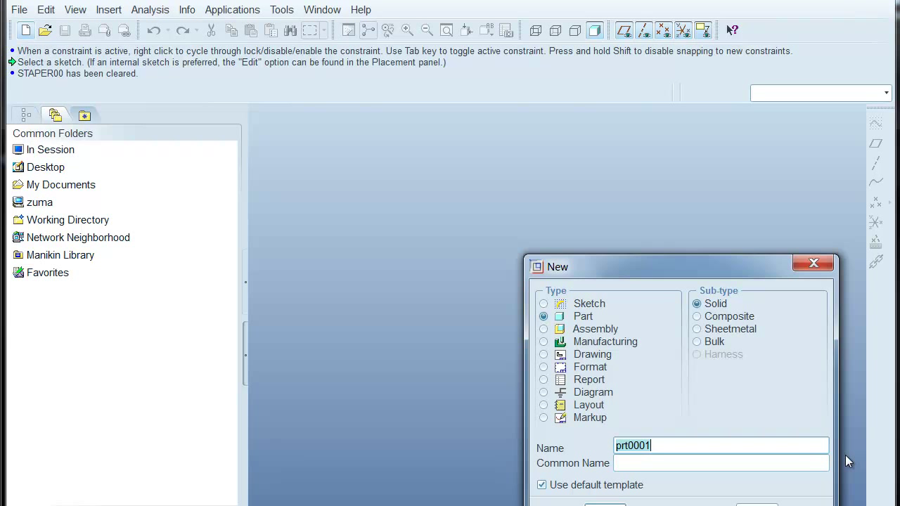
{"action": "type", "text": "staple"}
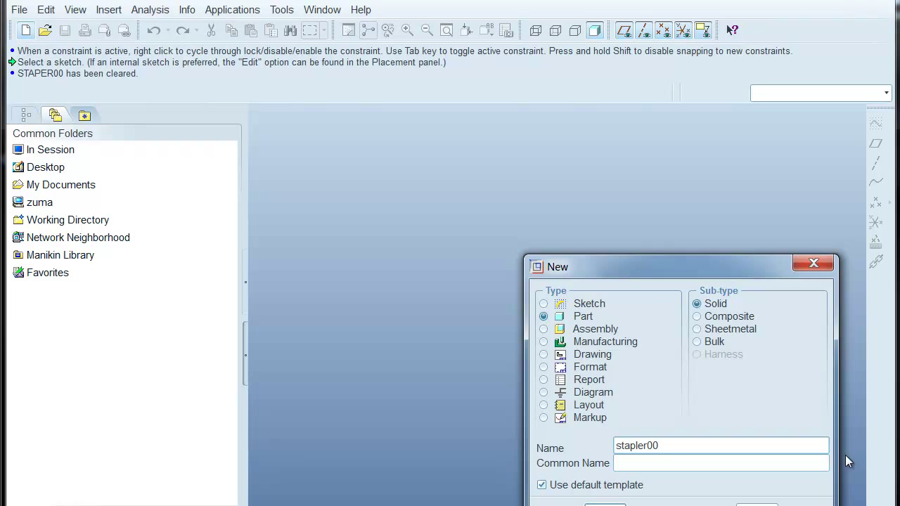
{"action": "left_click_drag", "start_coordinate": [696, 444], "coordinate": [448, 425]}
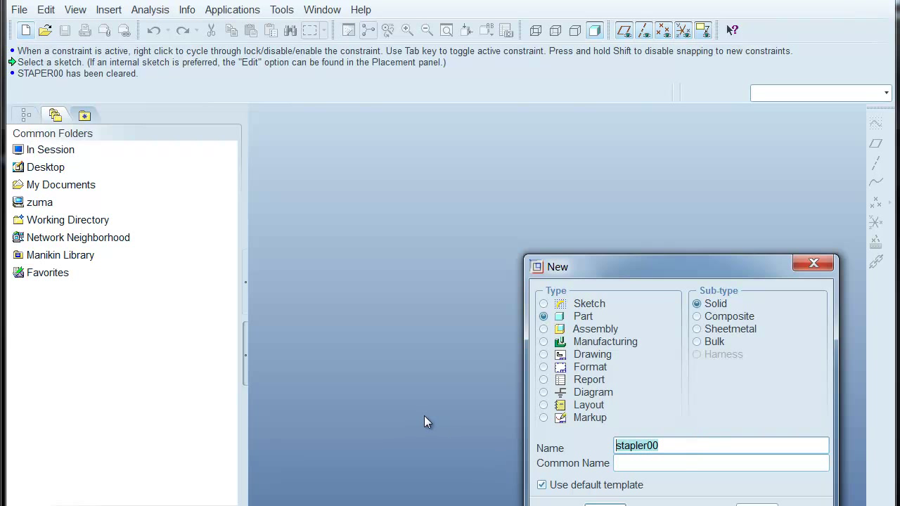
{"action": "left_click", "coordinate": [671, 447]}
{"action": "left_click", "coordinate": [605, 505]}
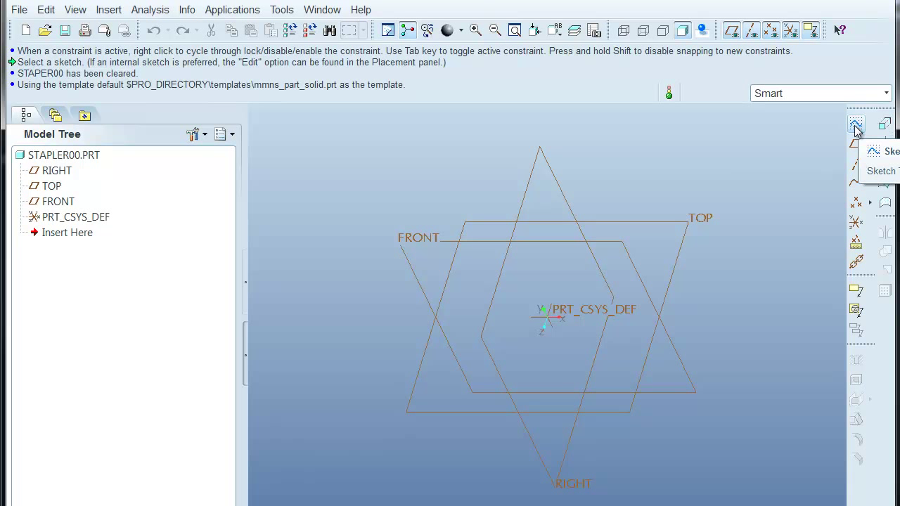
Step: Start a solid Extrude and open its internal sketch on the RIGHT datum plane, with TOP as the orientation reference
{"action": "left_click", "coordinate": [884, 124]}
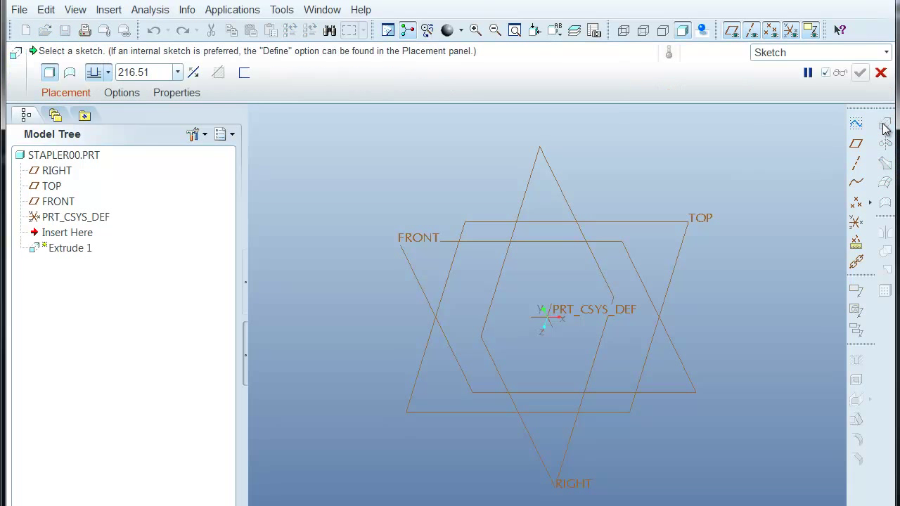
{"action": "left_click", "coordinate": [65, 92]}
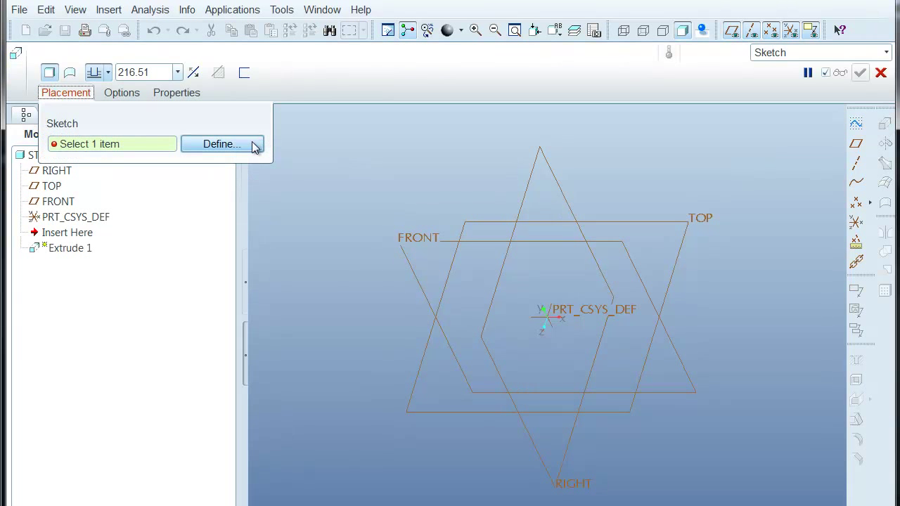
{"action": "left_click", "coordinate": [251, 146]}
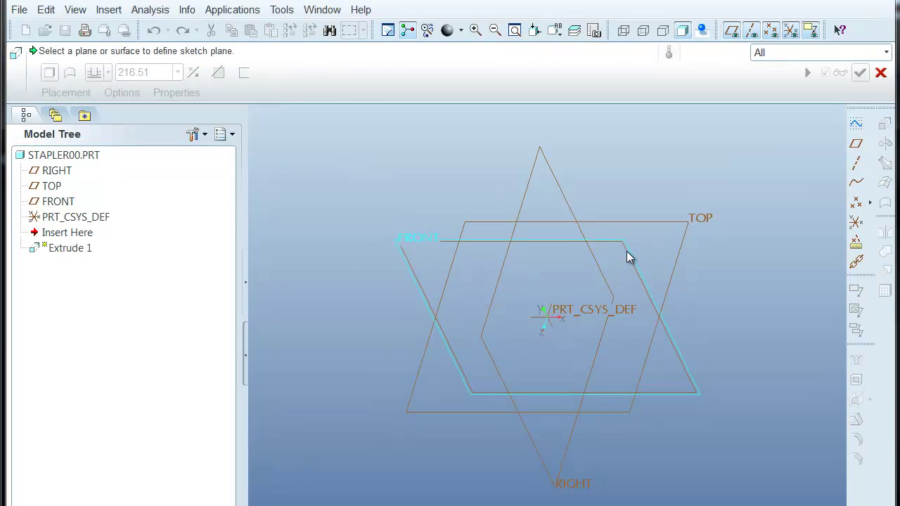
{"action": "left_click", "coordinate": [525, 190]}
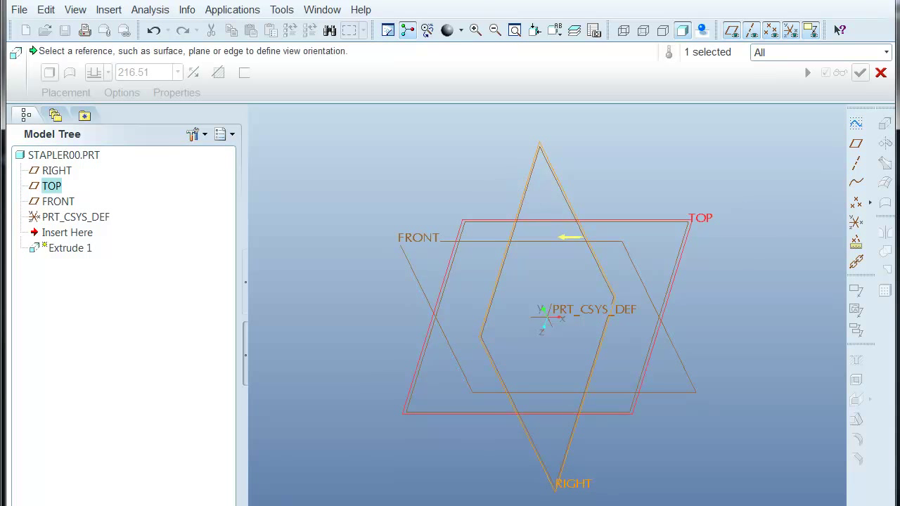
{"action": "middle_click", "coordinate": [791, 149]}
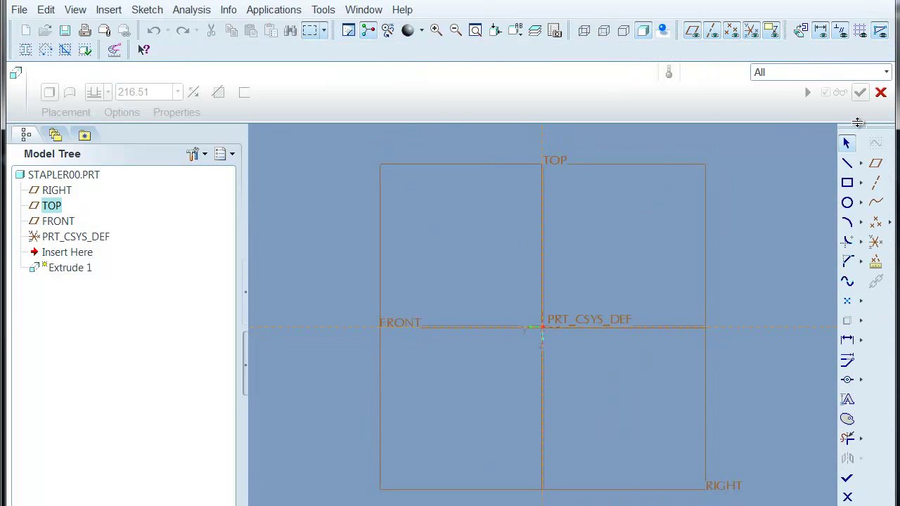
Step: Sketch a rectangle about 6.07 wide and 2.40 high, spanning the vertical reference with its lower edge on the horizontal reference
{"action": "left_click", "coordinate": [847, 183]}
{"action": "scroll", "coordinate": [541, 334], "scroll_direction": "up", "scroll_amount": 1}
{"action": "scroll", "coordinate": [540, 335], "scroll_direction": "down", "scroll_amount": 3}
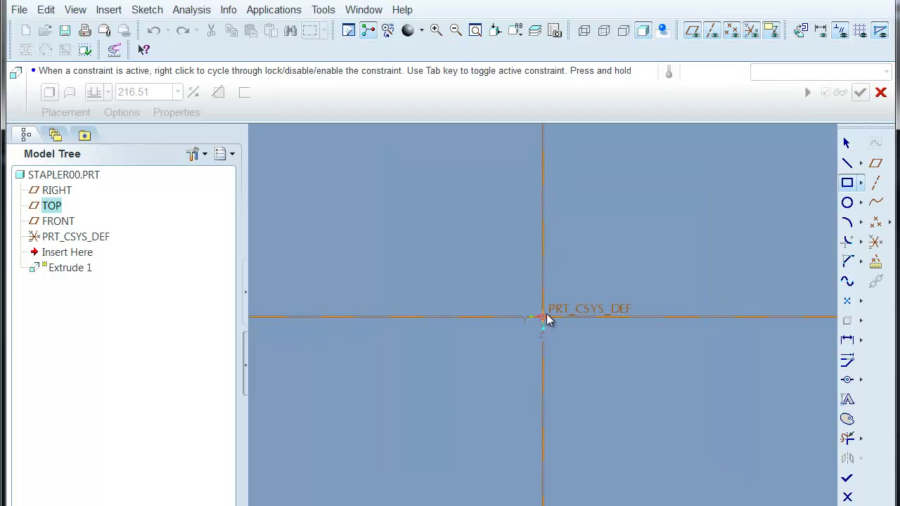
{"action": "left_click", "coordinate": [466, 274]}
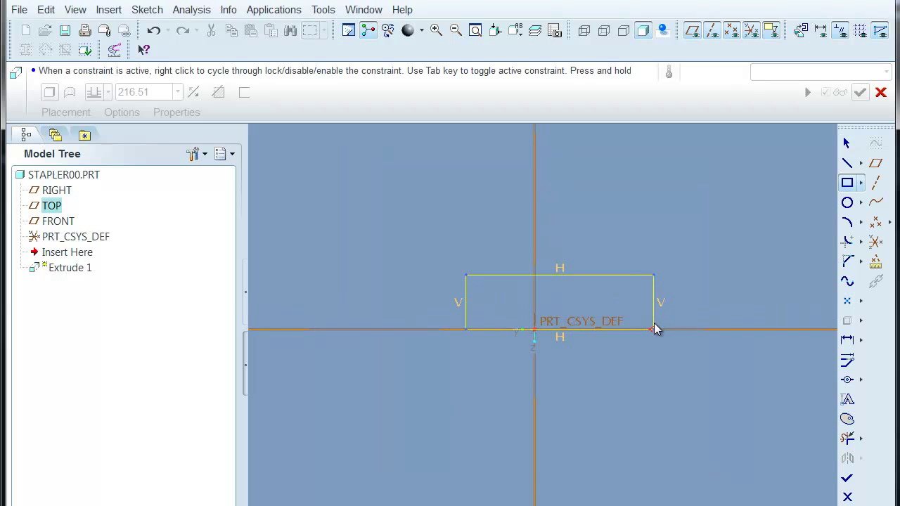
{"action": "left_click", "coordinate": [607, 330]}
{"action": "scroll", "coordinate": [532, 382], "scroll_direction": "up", "scroll_amount": 2}
{"action": "scroll", "coordinate": [553, 375], "scroll_direction": "up", "scroll_amount": 1}
{"action": "middle_click", "coordinate": [564, 374]}
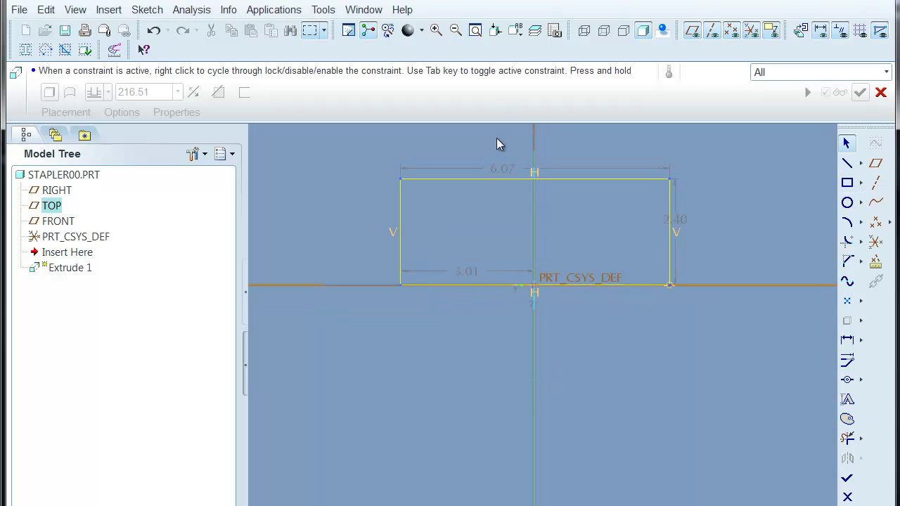
Step: Set the rectangle's width to 9, its left edge's distance from the vertical reference to 5, and its height to 3
{"action": "double_click", "coordinate": [506, 170]}
{"action": "type", "text": "9"}
{"action": "key", "text": "Return"}
{"action": "double_click", "coordinate": [408, 367]}
{"action": "type", "text": "5"}
{"action": "key", "text": "Return"}
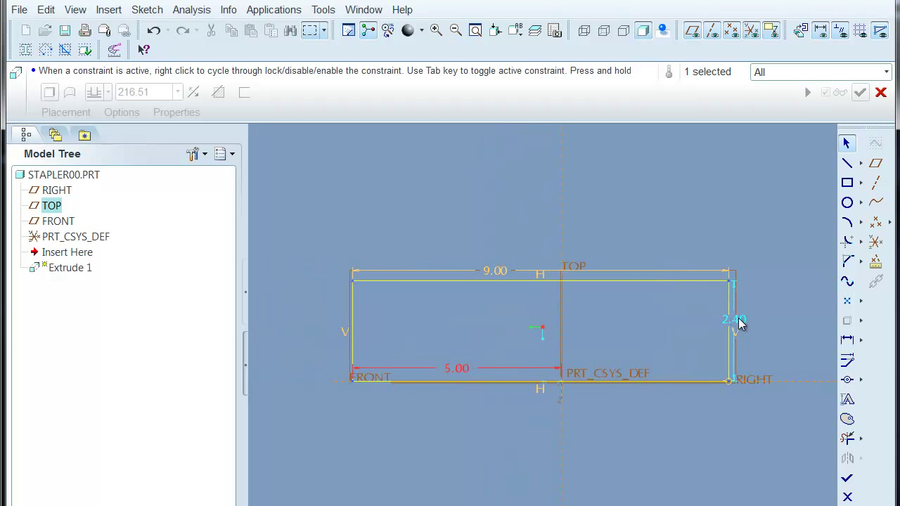
{"action": "double_click", "coordinate": [734, 320]}
{"action": "type", "text": "3"}
{"action": "key", "text": "Return"}
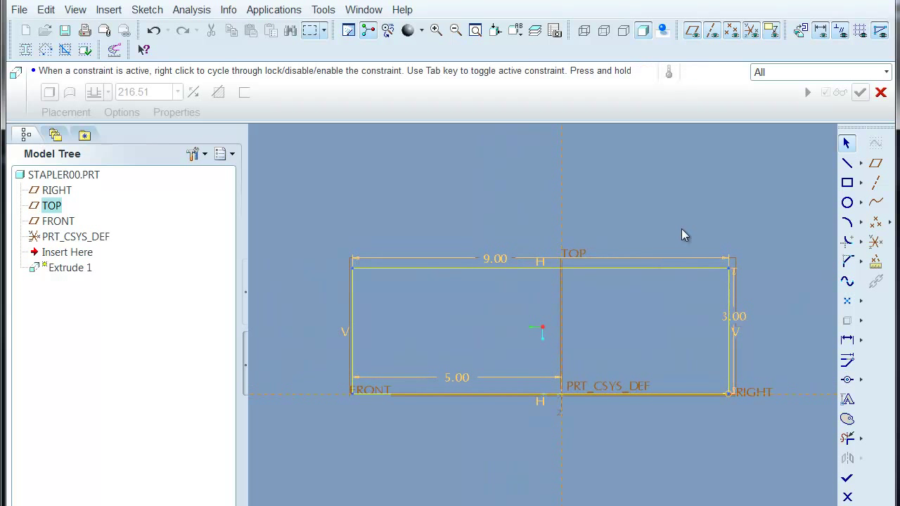
Step: Finish the rectangle sketch and extrude it to a depth of 1
{"action": "left_click", "coordinate": [847, 478]}
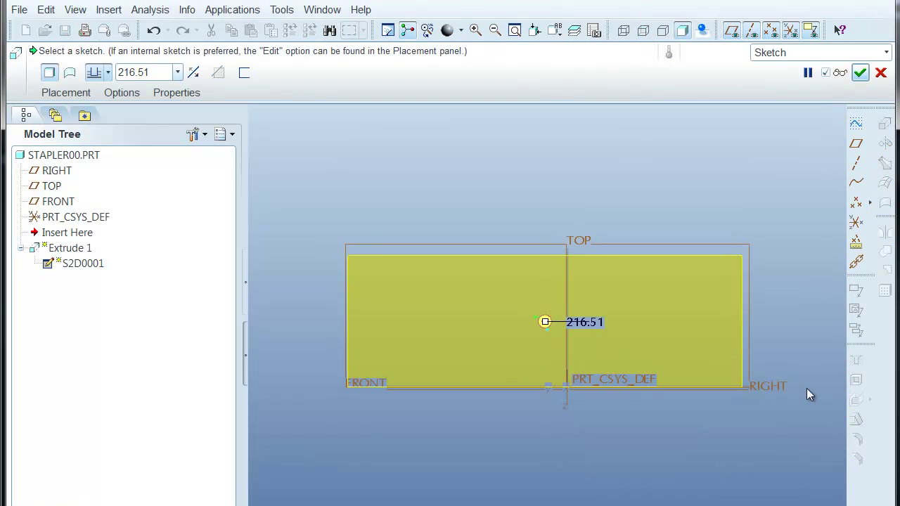
{"action": "double_click", "coordinate": [586, 324]}
{"action": "type", "text": "1"}
{"action": "key", "text": "Return"}
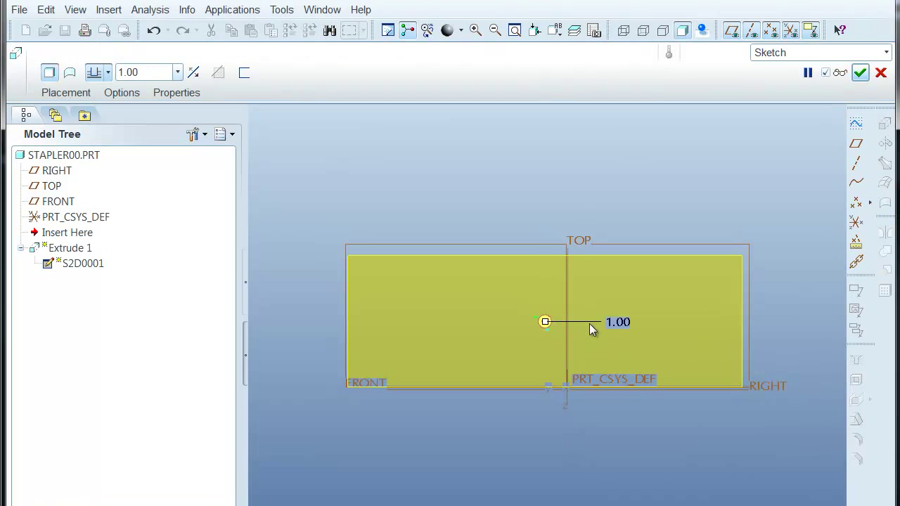
{"action": "mouse_move", "coordinate": [718, 211]}
{"action": "middle_mouse_down"}
{"action": "mouse_move", "coordinate": [646, 227]}
{"action": "mouse_move", "coordinate": [668, 223]}
{"action": "mouse_move", "coordinate": [658, 227]}
{"action": "mouse_move", "coordinate": [678, 204]}
{"action": "mouse_move", "coordinate": [702, 205]}
{"action": "middle_mouse_up"}
{"action": "middle_click", "coordinate": [660, 227]}
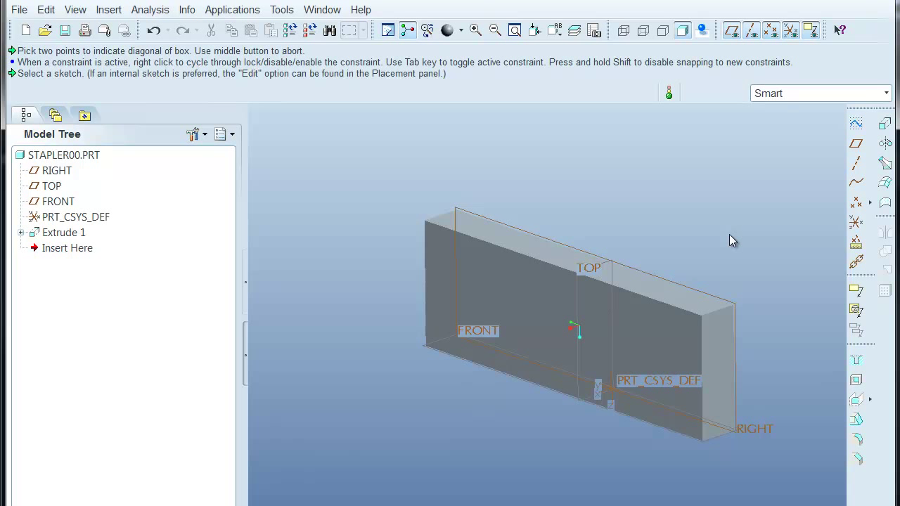
{"action": "middle_click_drag", "start_coordinate": [729, 240], "coordinate": [743, 221], "text": "shift"}
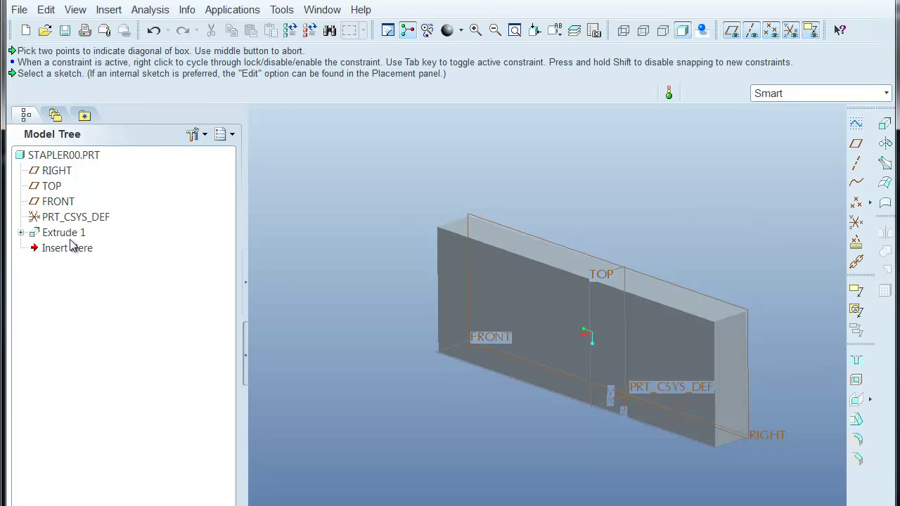
{"action": "left_click", "coordinate": [20, 232]}
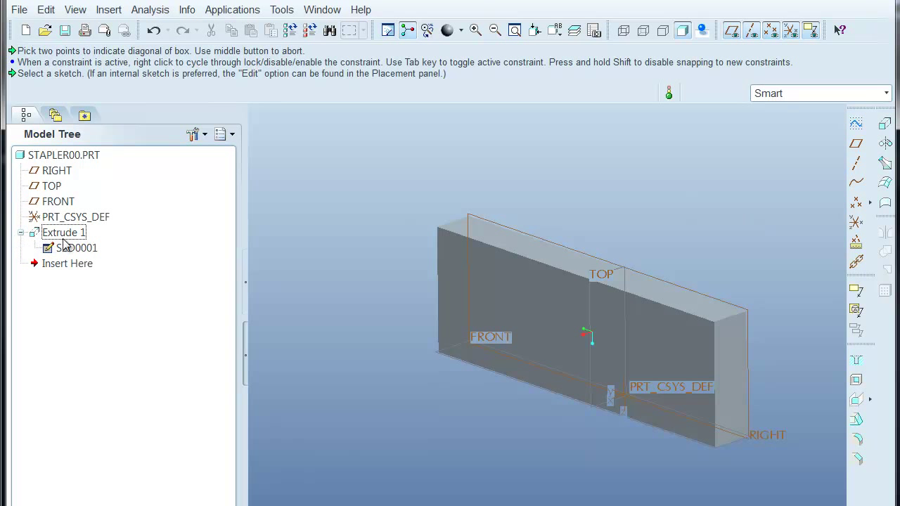
{"action": "left_click", "coordinate": [21, 233]}
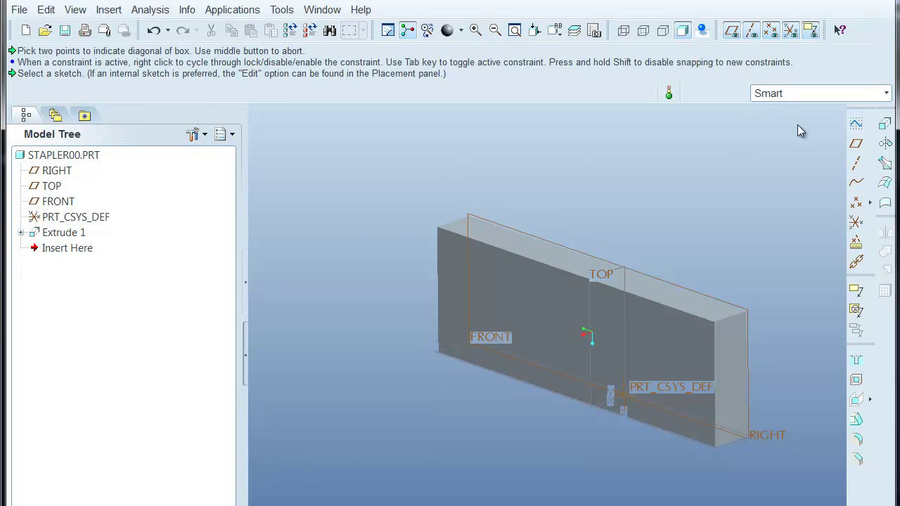
Step: Start a new sketch on the FRONT datum plane and change its orientation in the sketch setup so the block's length lies horizontally
{"action": "left_click", "coordinate": [855, 123]}
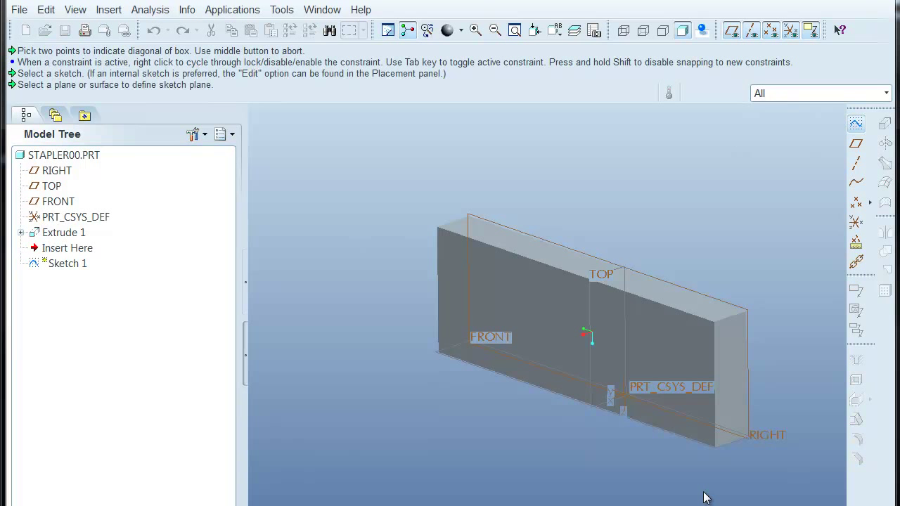
{"action": "left_click", "coordinate": [737, 451]}
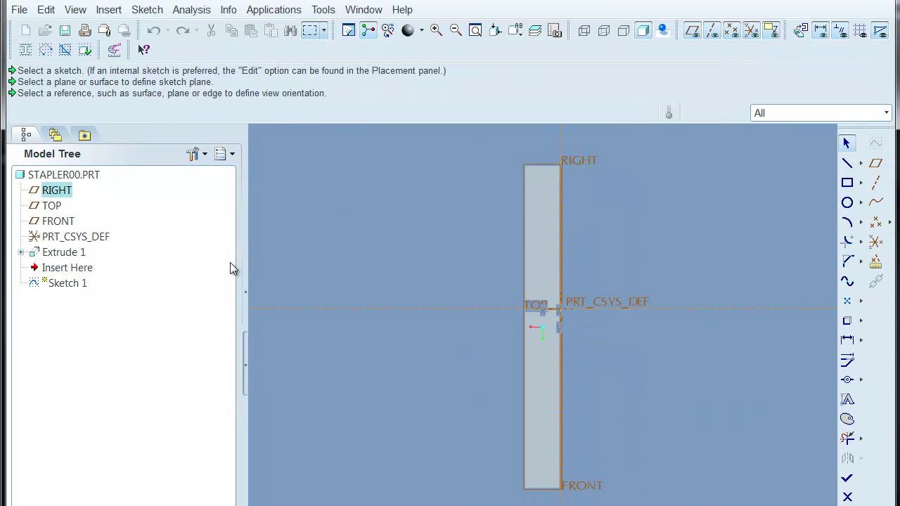
{"action": "left_click_drag", "start_coordinate": [244, 234], "coordinate": [163, 234]}
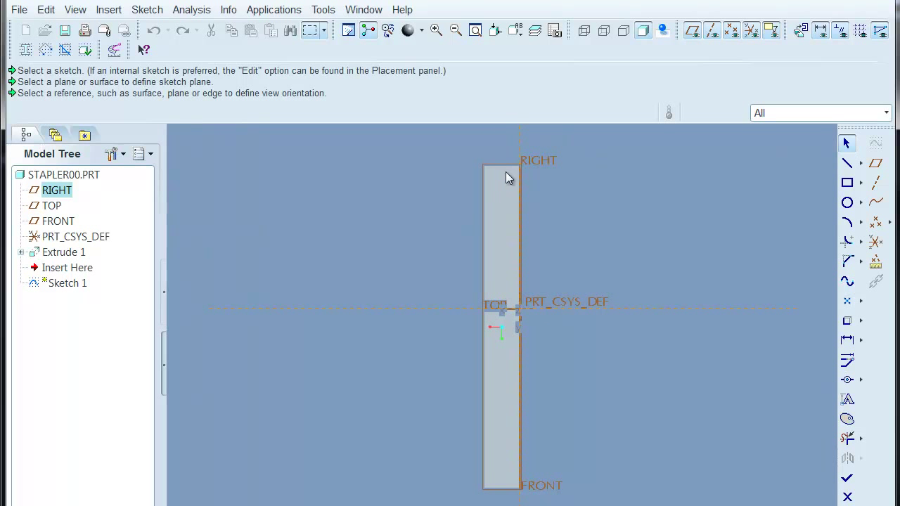
{"action": "mouse_move", "coordinate": [635, 246]}
{"action": "middle_mouse_down"}
{"action": "mouse_move", "coordinate": [612, 195]}
{"action": "mouse_move", "coordinate": [597, 257]}
{"action": "mouse_move", "coordinate": [608, 247]}
{"action": "mouse_move", "coordinate": [609, 264]}
{"action": "mouse_move", "coordinate": [621, 203]}
{"action": "mouse_move", "coordinate": [612, 213]}
{"action": "mouse_move", "coordinate": [626, 225]}
{"action": "middle_mouse_up"}
{"action": "left_click", "coordinate": [145, 11]}
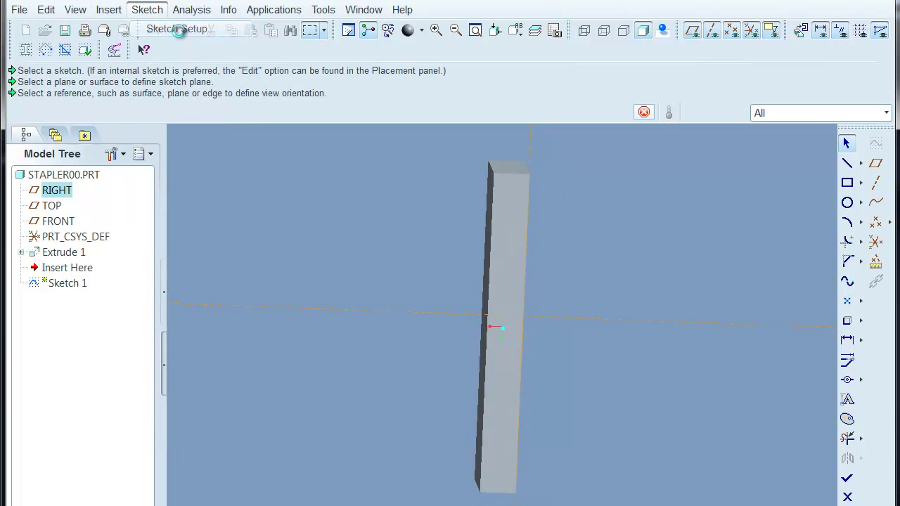
{"action": "left_click", "coordinate": [180, 29]}
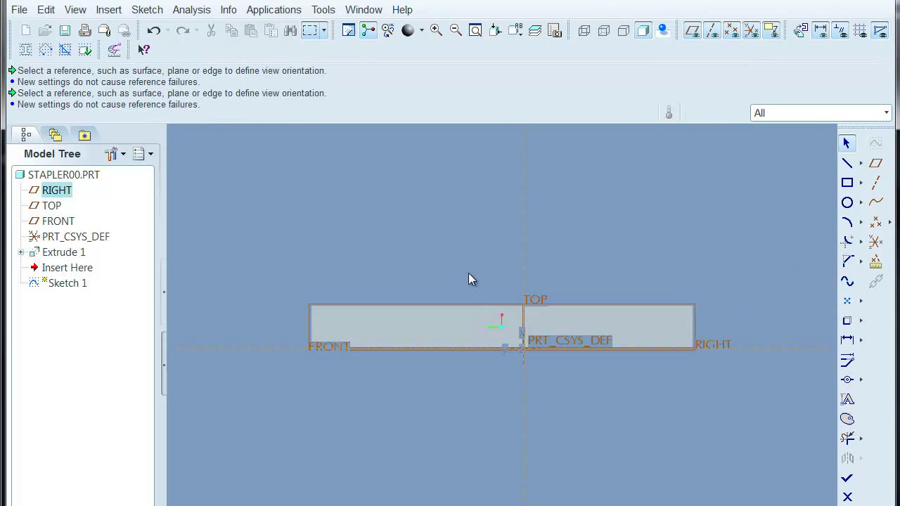
Step: Sketch the first three-point arc of the profile, about 10.16 in radius, starting near the block's left end
{"action": "scroll", "coordinate": [468, 273], "scroll_direction": "down", "scroll_amount": 1}
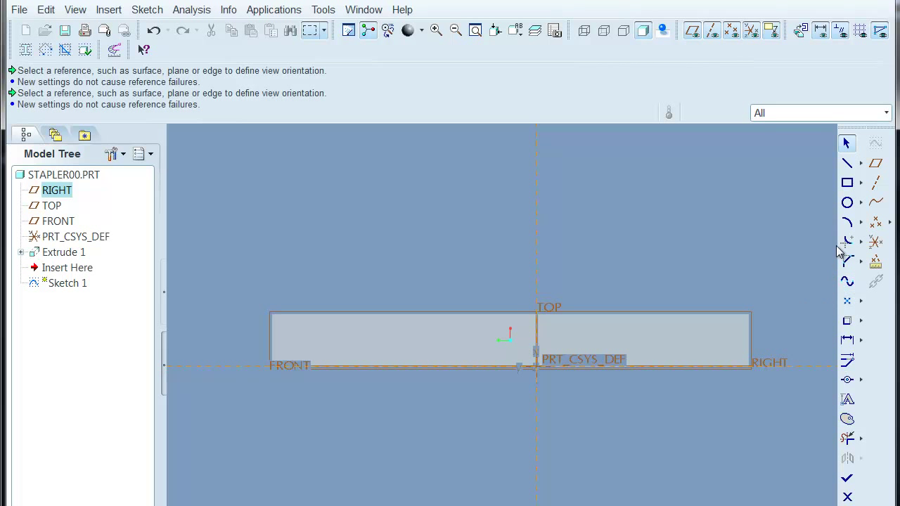
{"action": "left_click", "coordinate": [847, 222]}
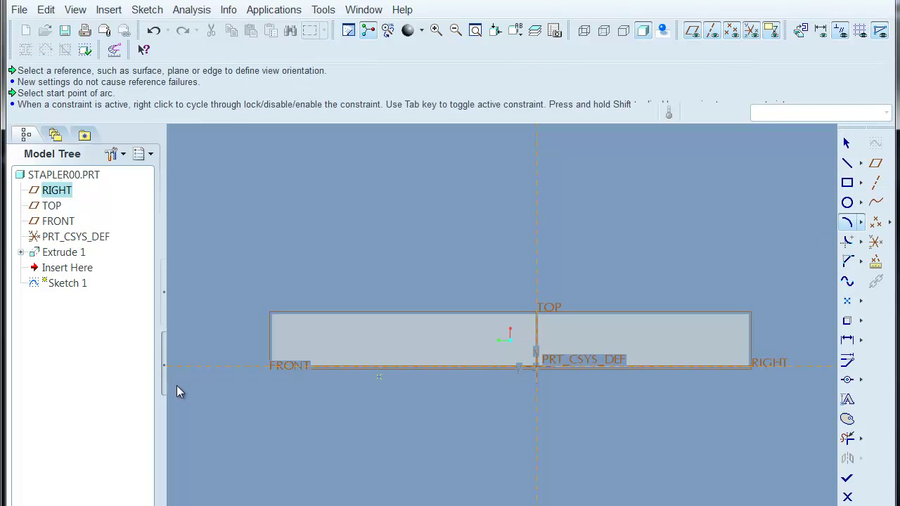
{"action": "scroll", "coordinate": [279, 348], "scroll_direction": "down", "scroll_amount": 2}
{"action": "left_click", "coordinate": [268, 323]}
{"action": "left_click", "coordinate": [508, 305]}
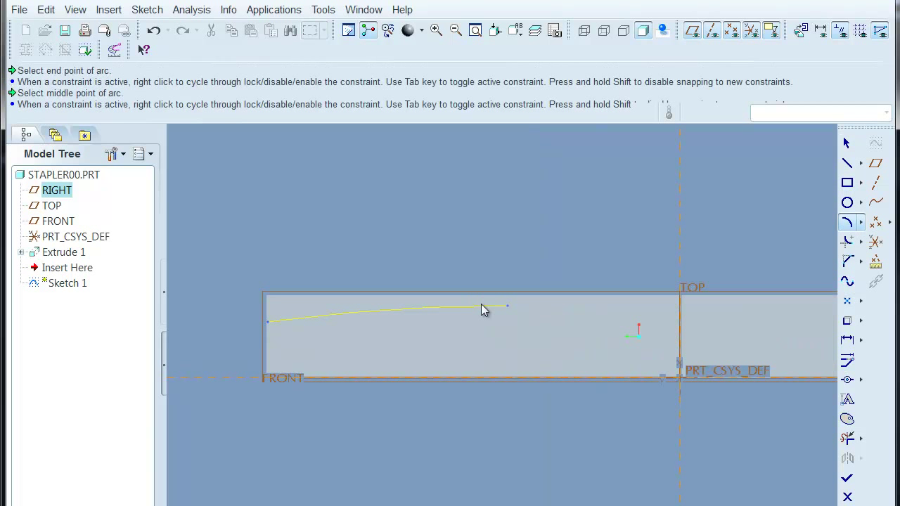
{"action": "left_click", "coordinate": [402, 304]}
Step: Continue the profile with two connected tangent arcs, about 27.45 and 5.67 in radius, ending near the block's right end
{"action": "scroll", "coordinate": [688, 300], "scroll_direction": "up", "scroll_amount": 1}
{"action": "scroll", "coordinate": [687, 299], "scroll_direction": "up", "scroll_amount": 1}
{"action": "middle_click_drag", "start_coordinate": [740, 301], "coordinate": [435, 320], "text": "shift"}
{"action": "left_click", "coordinate": [266, 322]}
{"action": "left_click", "coordinate": [487, 322]}
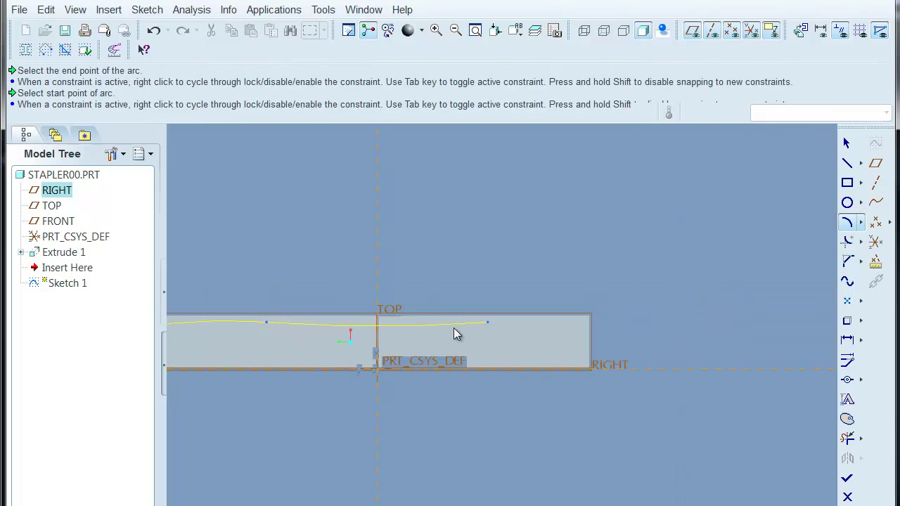
{"action": "left_click", "coordinate": [487, 322]}
{"action": "left_click", "coordinate": [586, 331]}
{"action": "middle_click_drag", "start_coordinate": [505, 220], "coordinate": [646, 221], "text": "shift"}
{"action": "middle_click", "coordinate": [646, 221]}
Step: Align the right endpoint of the arc chain with the block's right end edge
{"action": "scroll", "coordinate": [627, 301], "scroll_direction": "down", "scroll_amount": 3}
{"action": "scroll", "coordinate": [613, 325], "scroll_direction": "down", "scroll_amount": 2}
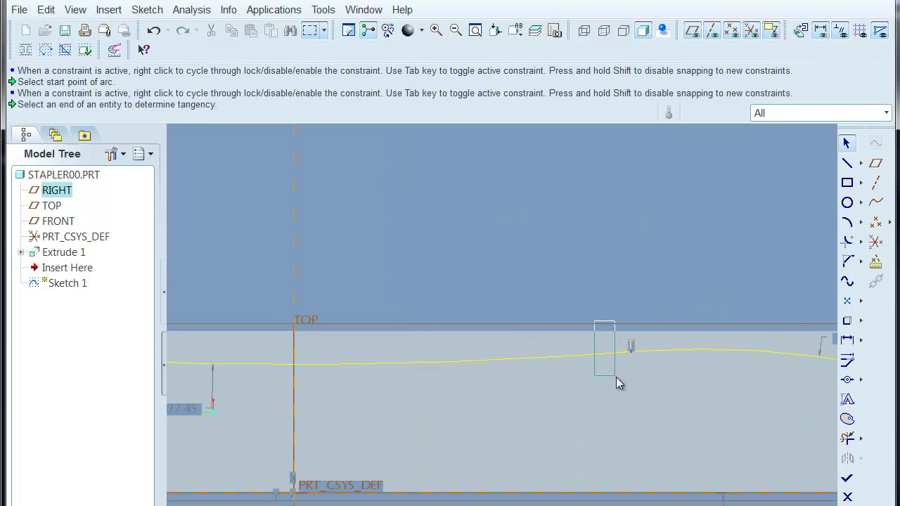
{"action": "left_click_drag", "start_coordinate": [619, 379], "coordinate": [628, 382]}
{"action": "scroll", "coordinate": [591, 202], "scroll_direction": "up", "scroll_amount": 3}
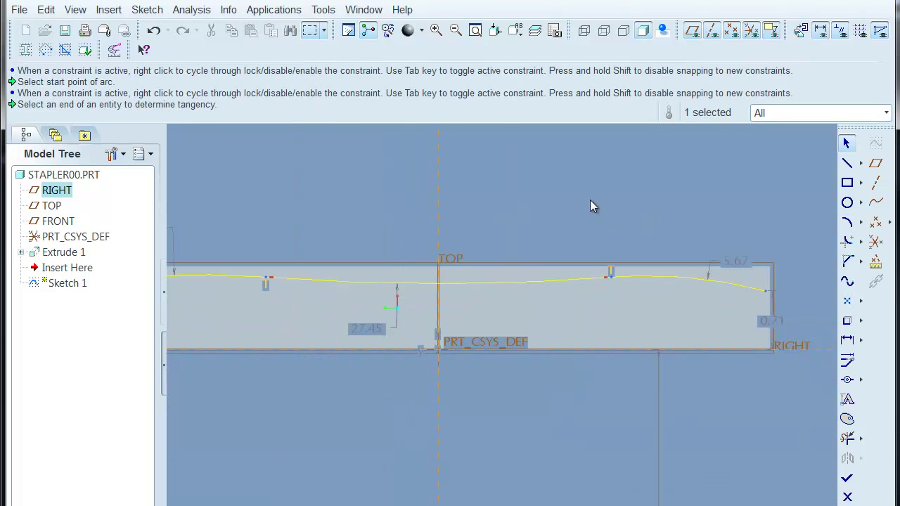
{"action": "left_click", "coordinate": [590, 205]}
{"action": "middle_click_drag", "start_coordinate": [773, 190], "coordinate": [716, 191], "text": "shift"}
{"action": "left_click", "coordinate": [846, 379]}
{"action": "scroll", "coordinate": [714, 286], "scroll_direction": "down", "scroll_amount": 2}
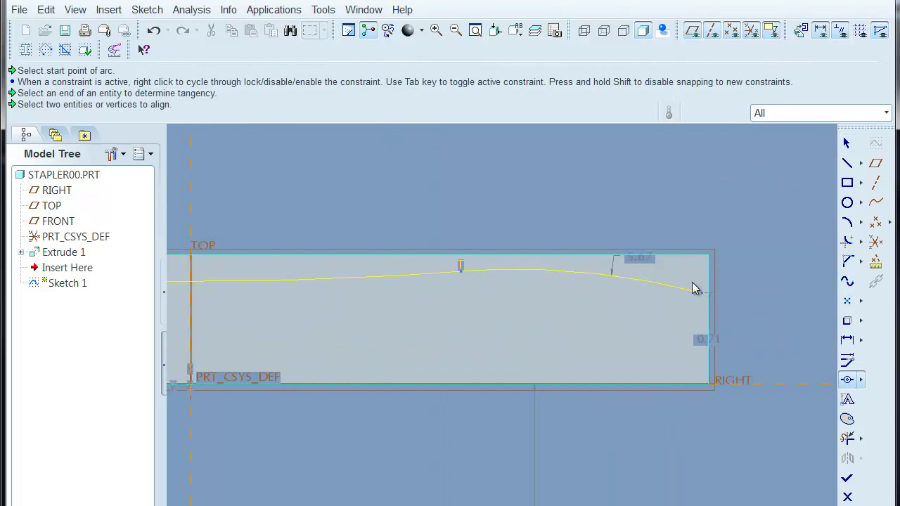
{"action": "left_click", "coordinate": [702, 295]}
{"action": "left_click", "coordinate": [711, 302]}
Step: Align the left endpoint of the arc chain with the block's left end edge
{"action": "scroll", "coordinate": [681, 331], "scroll_direction": "up", "scroll_amount": 3}
{"action": "mouse_move", "coordinate": [311, 237]}
{"action": "middle_mouse_down", "text": "shift"}
{"action": "mouse_move", "coordinate": [583, 253]}
{"action": "mouse_move", "coordinate": [561, 251]}
{"action": "middle_mouse_up", "text": "shift"}
{"action": "left_click", "coordinate": [346, 338]}
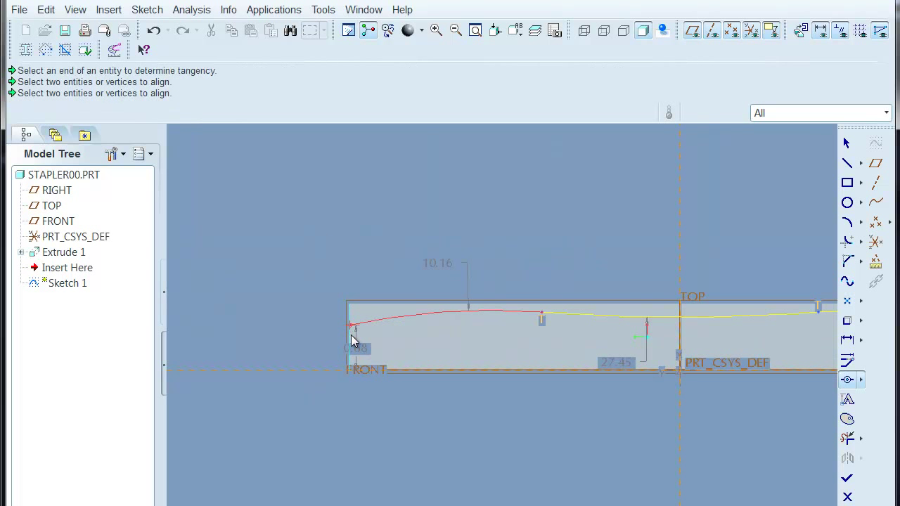
{"action": "left_click", "coordinate": [349, 336]}
{"action": "scroll", "coordinate": [303, 286], "scroll_direction": "up", "scroll_amount": 3}
{"action": "middle_click_drag", "start_coordinate": [534, 239], "coordinate": [514, 264], "text": "shift"}
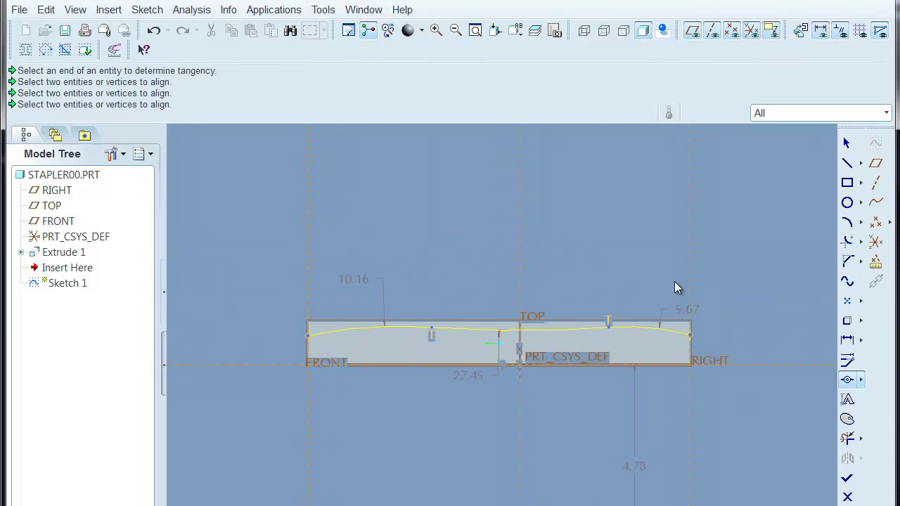
Step: Dimension the vertical distance from both endpoints of the arc chain to the block's upper edge
{"action": "left_click", "coordinate": [847, 339]}
{"action": "scroll", "coordinate": [727, 332], "scroll_direction": "up", "scroll_amount": 2}
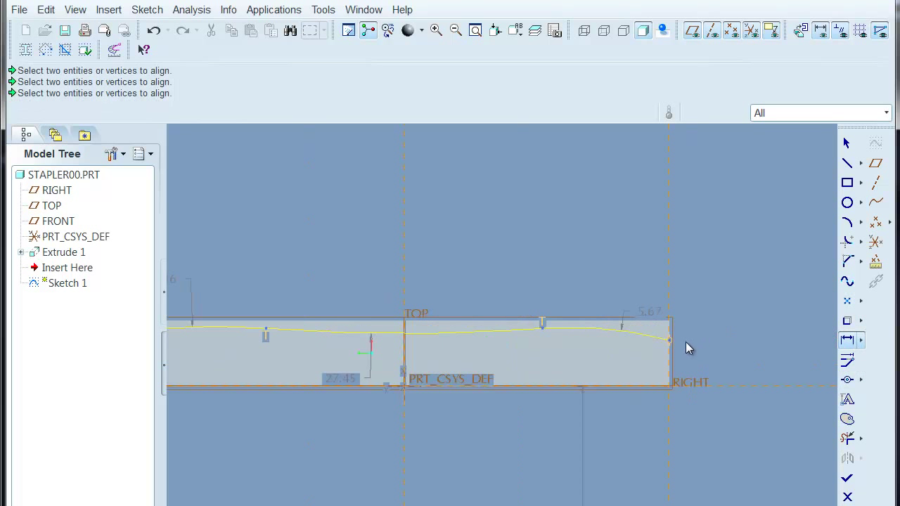
{"action": "left_click", "coordinate": [650, 319]}
{"action": "middle_click", "coordinate": [696, 337]}
{"action": "middle_click", "coordinate": [721, 252]}
{"action": "middle_click_drag", "start_coordinate": [405, 283], "coordinate": [644, 272], "text": "shift"}
{"action": "left_click", "coordinate": [317, 332]}
{"action": "left_click", "coordinate": [333, 311]}
{"action": "middle_click", "coordinate": [278, 330]}
{"action": "middle_click_drag", "start_coordinate": [516, 406], "coordinate": [414, 430], "text": "shift"}
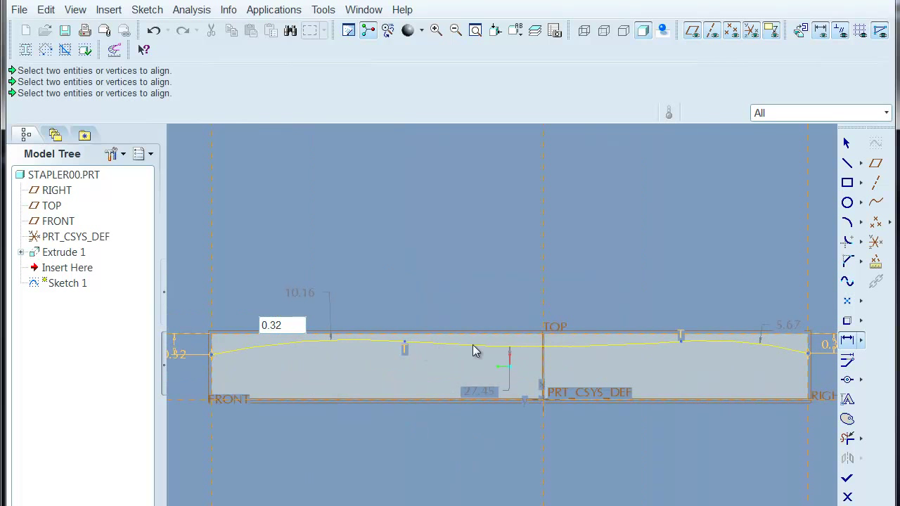
{"action": "middle_click", "coordinate": [494, 350]}
Step: Dimension the gap between the middle arc and the block's upper edge
{"action": "left_click", "coordinate": [535, 346]}
{"action": "left_click", "coordinate": [525, 335]}
{"action": "middle_click", "coordinate": [526, 336]}
{"action": "middle_click_drag", "start_coordinate": [455, 250], "coordinate": [485, 247], "text": "shift"}
{"action": "middle_click", "coordinate": [484, 229]}
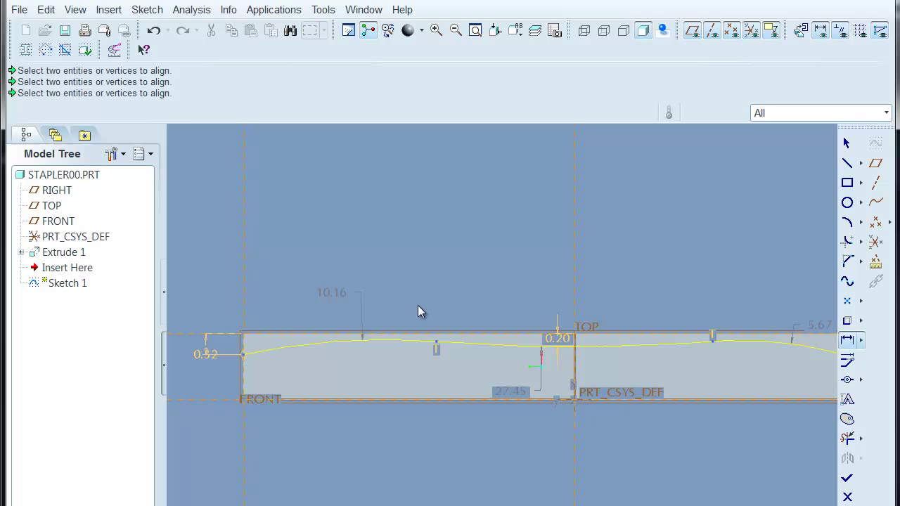
Step: Dimension the horizontal distance of each arc junction from its nearest end edge of the block
{"action": "left_click", "coordinate": [432, 347]}
{"action": "left_click", "coordinate": [852, 340]}
{"action": "left_click", "coordinate": [434, 345]}
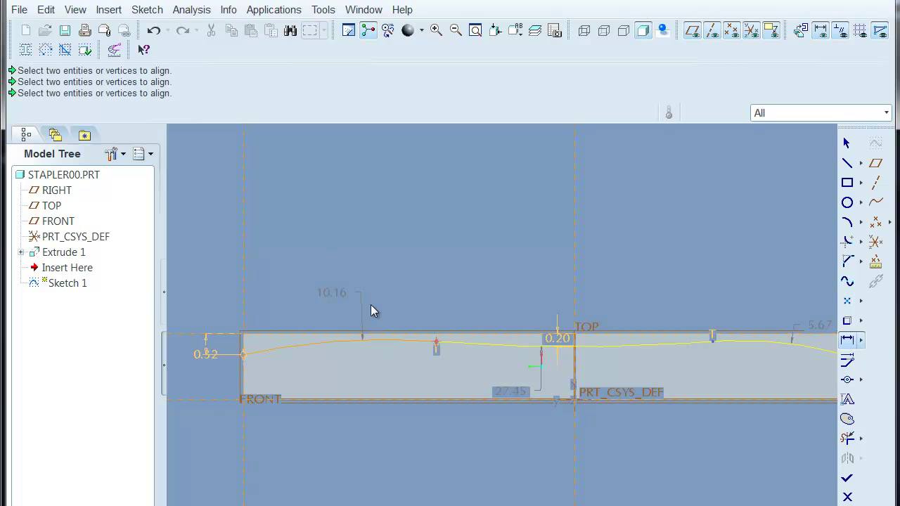
{"action": "left_click", "coordinate": [246, 280]}
{"action": "middle_click", "coordinate": [287, 281]}
{"action": "middle_click_drag", "start_coordinate": [459, 223], "coordinate": [375, 251], "text": "shift"}
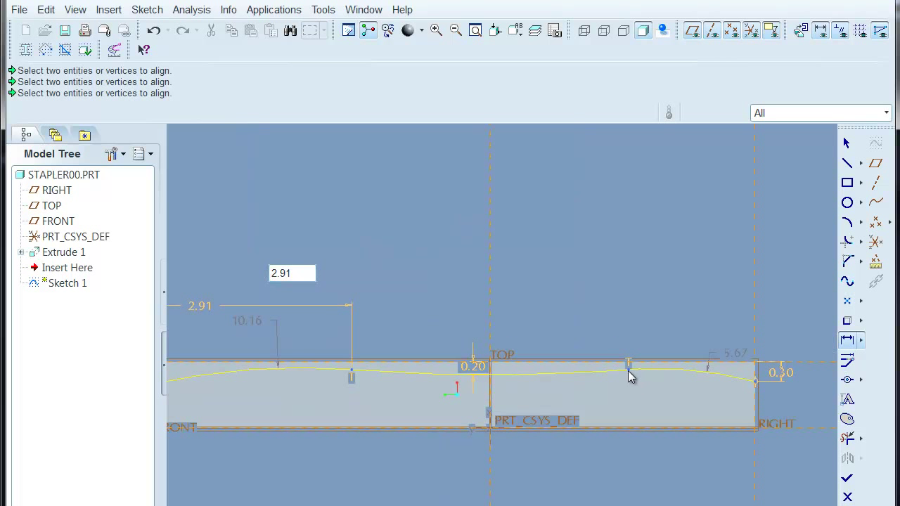
{"action": "key", "text": "Return"}
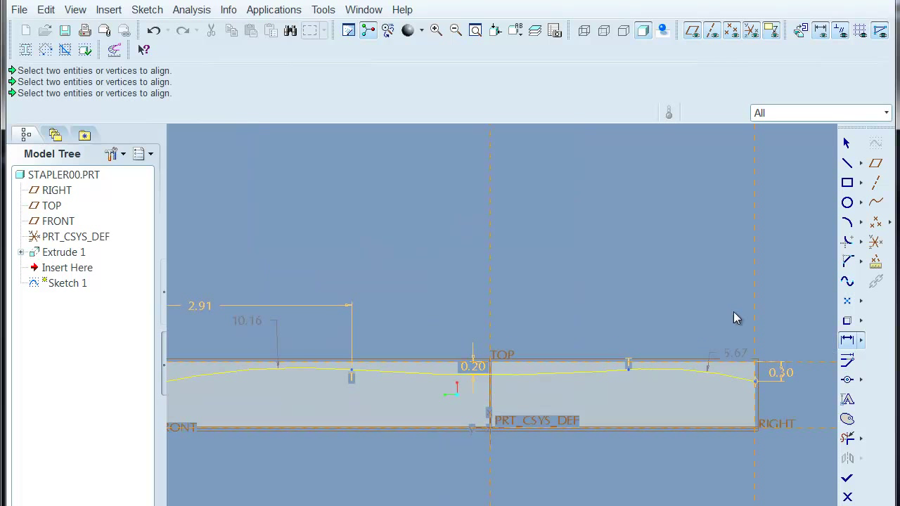
{"action": "left_click", "coordinate": [627, 367]}
{"action": "middle_click", "coordinate": [717, 308]}
{"action": "mouse_move", "coordinate": [597, 244]}
{"action": "middle_mouse_down", "text": "shift"}
{"action": "mouse_move", "coordinate": [645, 214]}
{"action": "mouse_move", "coordinate": [636, 219]}
{"action": "mouse_move", "coordinate": [650, 232]}
{"action": "middle_mouse_up", "text": "shift"}
{"action": "scroll", "coordinate": [629, 207], "scroll_direction": "up", "scroll_amount": 2}
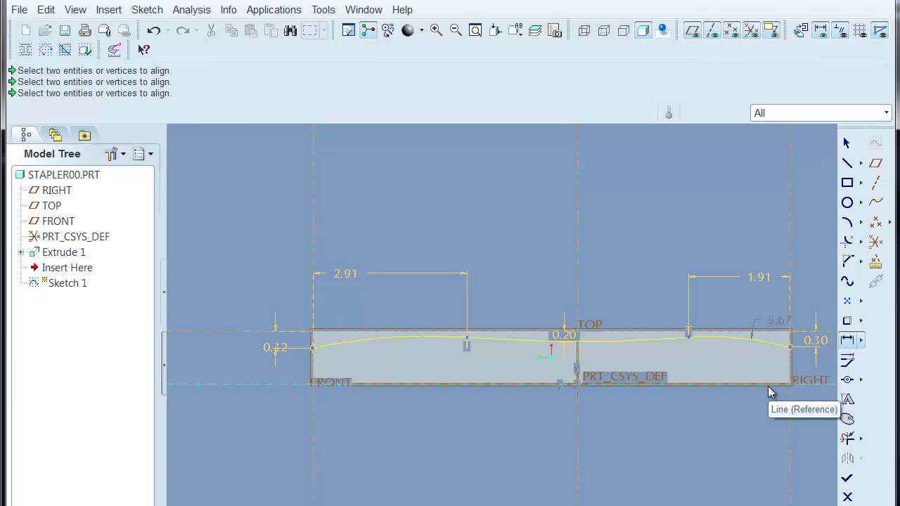
Step: Finish the arc sketch and start a variable section sweep surface along it, opening the section sketch
{"action": "left_click", "coordinate": [847, 479]}
{"action": "mouse_move", "coordinate": [705, 403]}
{"action": "middle_mouse_down"}
{"action": "mouse_move", "coordinate": [666, 251]}
{"action": "mouse_move", "coordinate": [624, 345]}
{"action": "mouse_move", "coordinate": [615, 339]}
{"action": "mouse_move", "coordinate": [632, 330]}
{"action": "middle_mouse_up"}
{"action": "middle_click_drag", "start_coordinate": [672, 227], "coordinate": [656, 200], "text": "shift"}
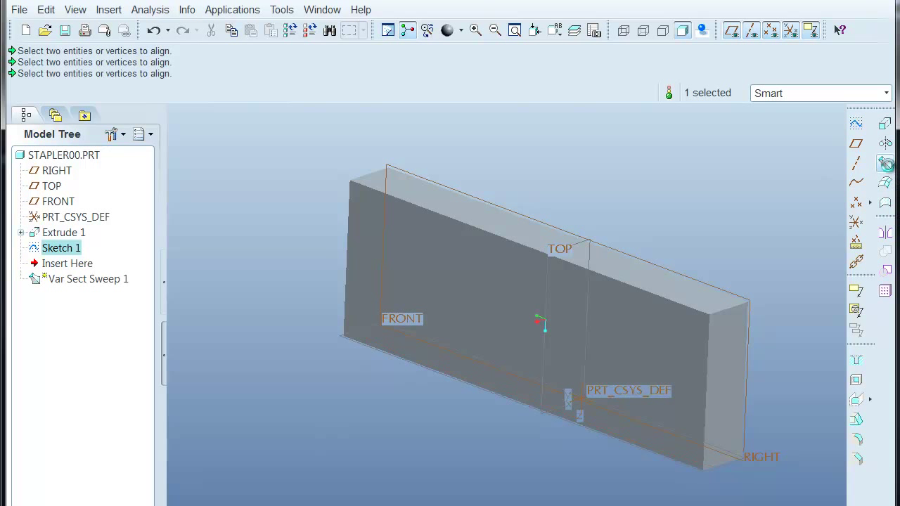
{"action": "left_click", "coordinate": [884, 165]}
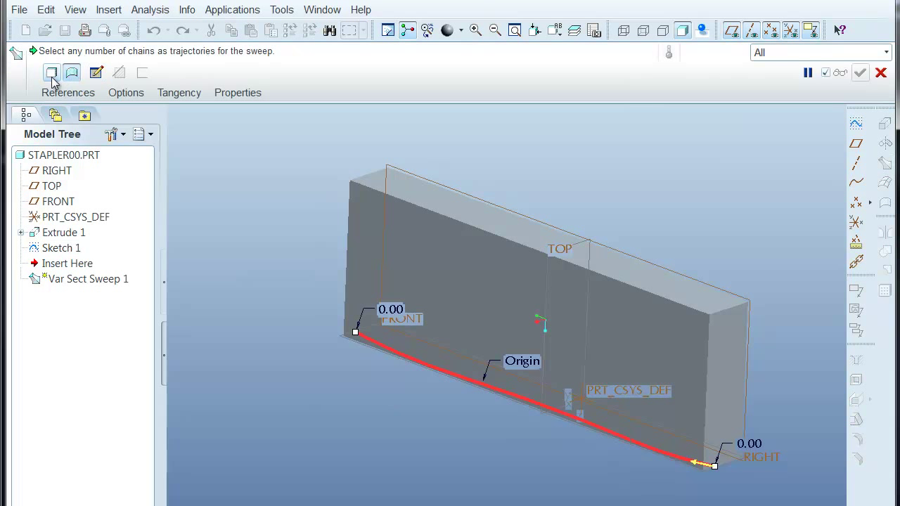
{"action": "left_click", "coordinate": [95, 72]}
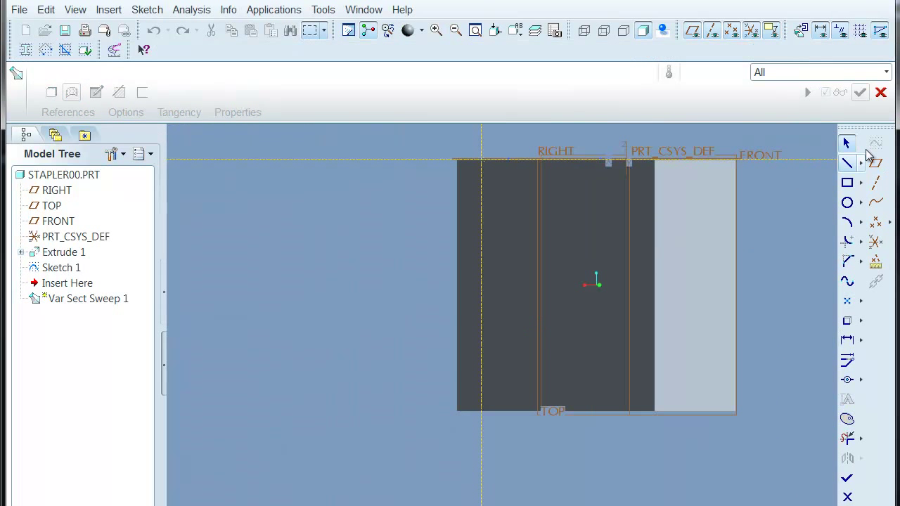
Step: Sketch a slanted section line at about 85° from the trajectory origin to just beyond the block's opposite face
{"action": "left_click", "coordinate": [480, 160]}
{"action": "left_click", "coordinate": [503, 428]}
{"action": "middle_click", "coordinate": [617, 435]}
{"action": "mouse_move", "coordinate": [758, 486]}
{"action": "middle_mouse_down"}
{"action": "mouse_move", "coordinate": [748, 459]}
{"action": "mouse_move", "coordinate": [756, 324]}
{"action": "mouse_move", "coordinate": [669, 372]}
{"action": "mouse_move", "coordinate": [739, 356]}
{"action": "mouse_move", "coordinate": [777, 367]}
{"action": "mouse_move", "coordinate": [716, 391]}
{"action": "mouse_move", "coordinate": [780, 331]}
{"action": "mouse_move", "coordinate": [771, 341]}
{"action": "middle_mouse_up"}
{"action": "scroll", "coordinate": [728, 394], "scroll_direction": "down", "scroll_amount": 2}
{"action": "scroll", "coordinate": [695, 449], "scroll_direction": "down", "scroll_amount": 3}
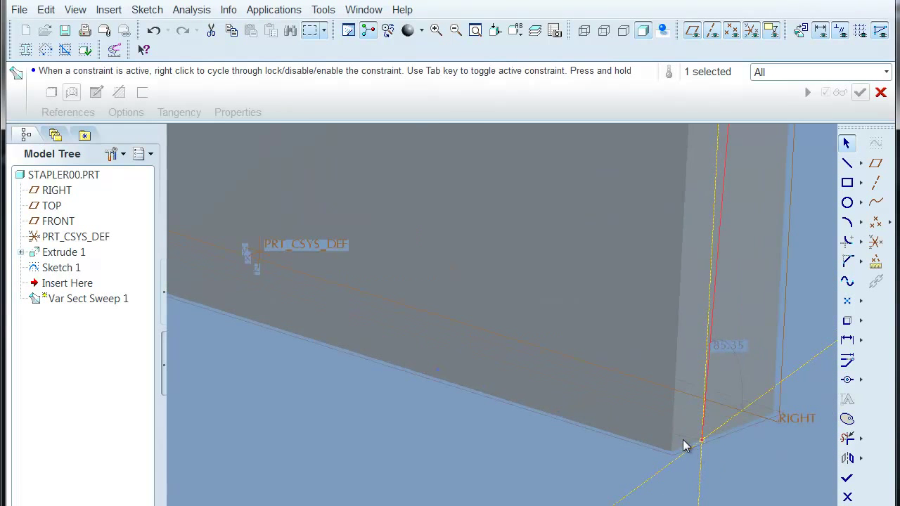
{"action": "scroll", "coordinate": [676, 429], "scroll_direction": "up", "scroll_amount": 5}
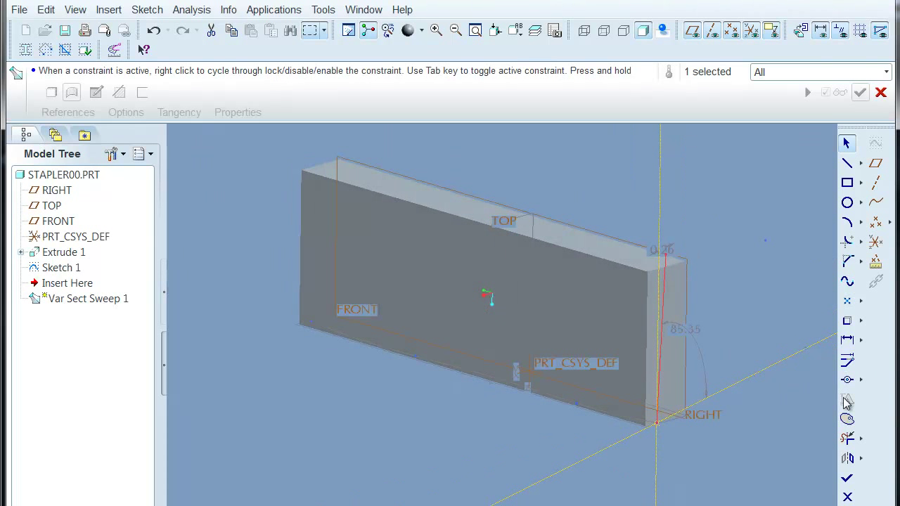
Step: Dimension how far the section line's far endpoint extends beyond the block's face
{"action": "scroll", "coordinate": [668, 278], "scroll_direction": "down", "scroll_amount": 4}
{"action": "left_click", "coordinate": [633, 292]}
{"action": "left_click", "coordinate": [621, 291]}
{"action": "double_click", "coordinate": [629, 243]}
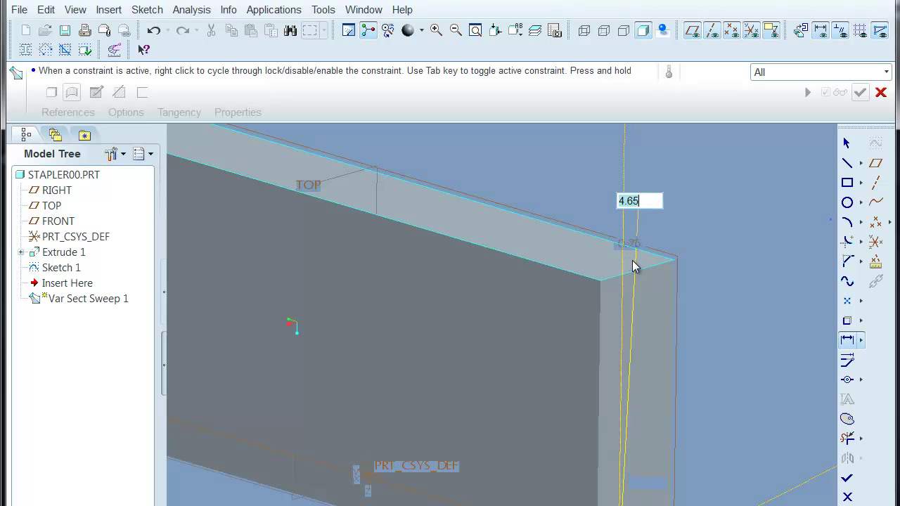
{"action": "key", "text": "Return"}
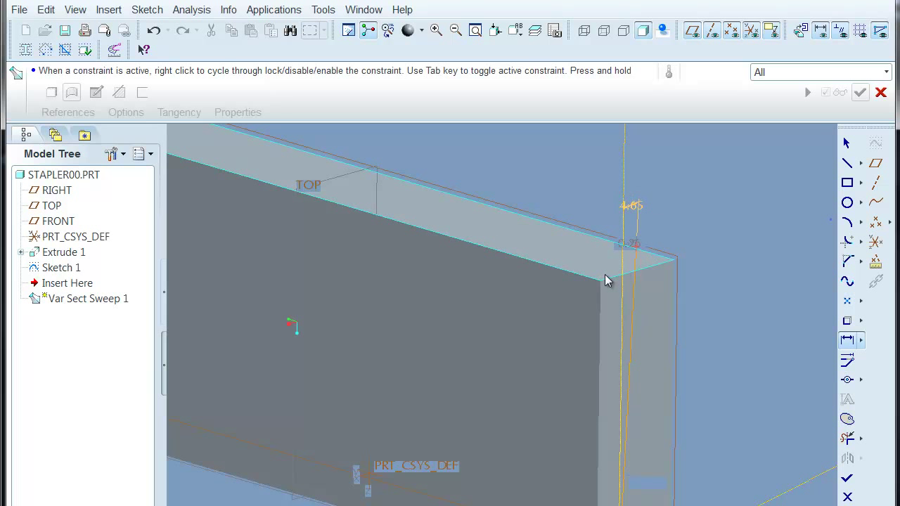
{"action": "left_click", "coordinate": [608, 280]}
{"action": "middle_click", "coordinate": [687, 244]}
{"action": "middle_click", "coordinate": [727, 255]}
Step: Finish the section sketch and complete the variable section sweep
{"action": "scroll", "coordinate": [681, 310], "scroll_direction": "up", "scroll_amount": 2}
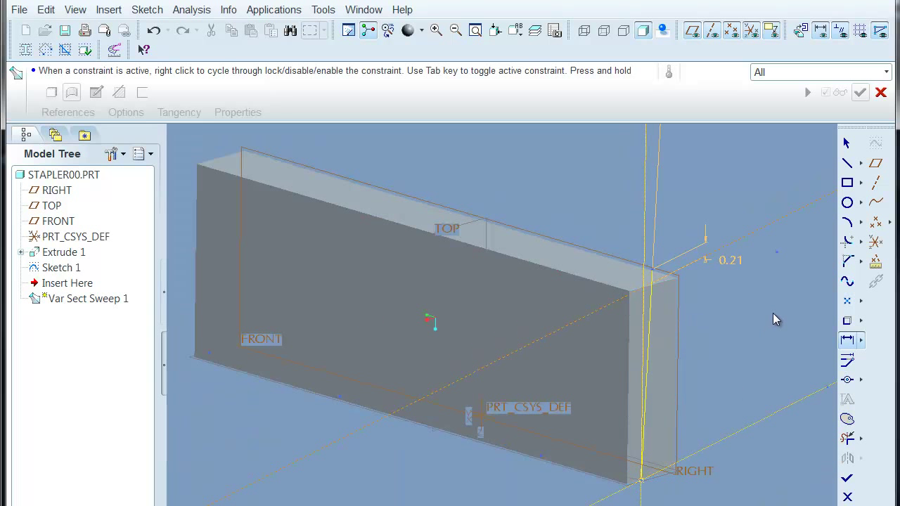
{"action": "middle_click_drag", "start_coordinate": [773, 316], "coordinate": [785, 313], "text": "shift"}
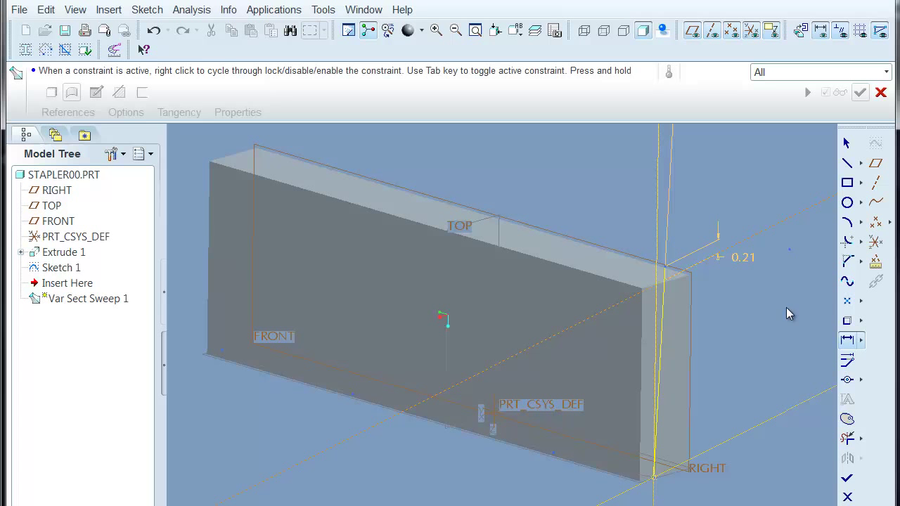
{"action": "left_click", "coordinate": [847, 478]}
{"action": "middle_click", "coordinate": [794, 355]}
Step: Examine the swept surface and how its end edge sits relative to the block's end face
{"action": "scroll", "coordinate": [632, 281], "scroll_direction": "down", "scroll_amount": 6}
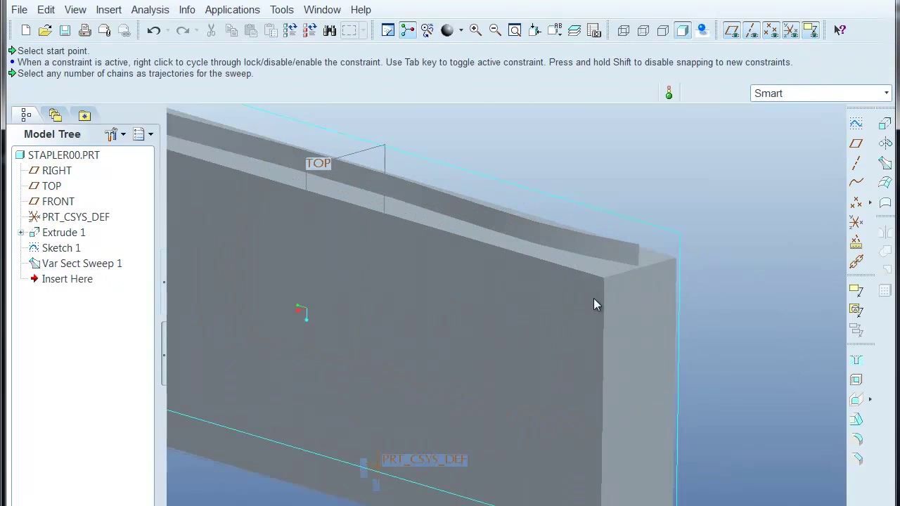
{"action": "left_click", "coordinate": [586, 210]}
{"action": "scroll", "coordinate": [534, 199], "scroll_direction": "up", "scroll_amount": 6}
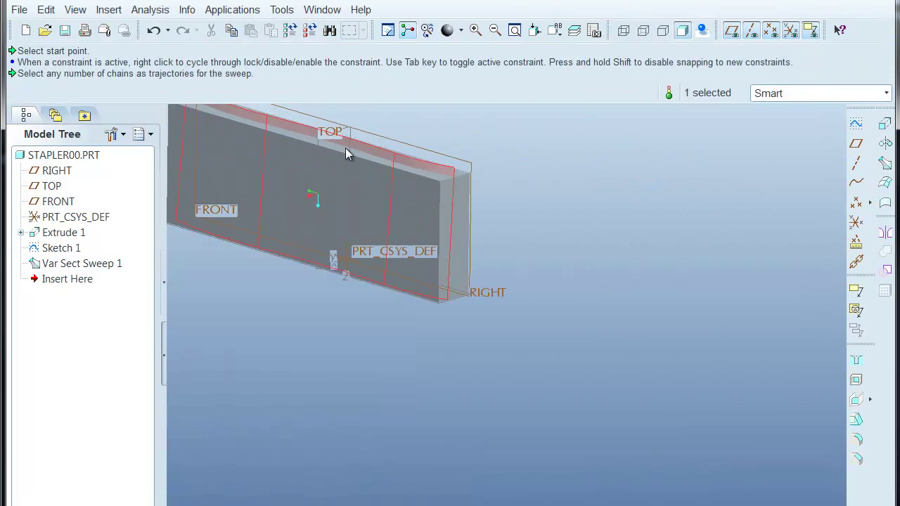
{"action": "middle_click_drag", "start_coordinate": [454, 199], "coordinate": [651, 307], "text": "shift"}
{"action": "scroll", "coordinate": [701, 227], "scroll_direction": "down", "scroll_amount": 3}
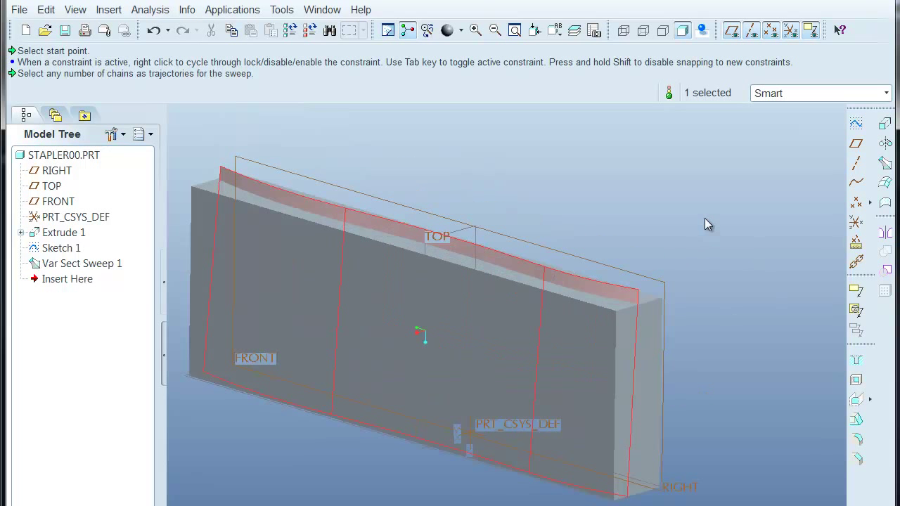
{"action": "scroll", "coordinate": [649, 339], "scroll_direction": "down", "scroll_amount": 4}
{"action": "left_click", "coordinate": [779, 181]}
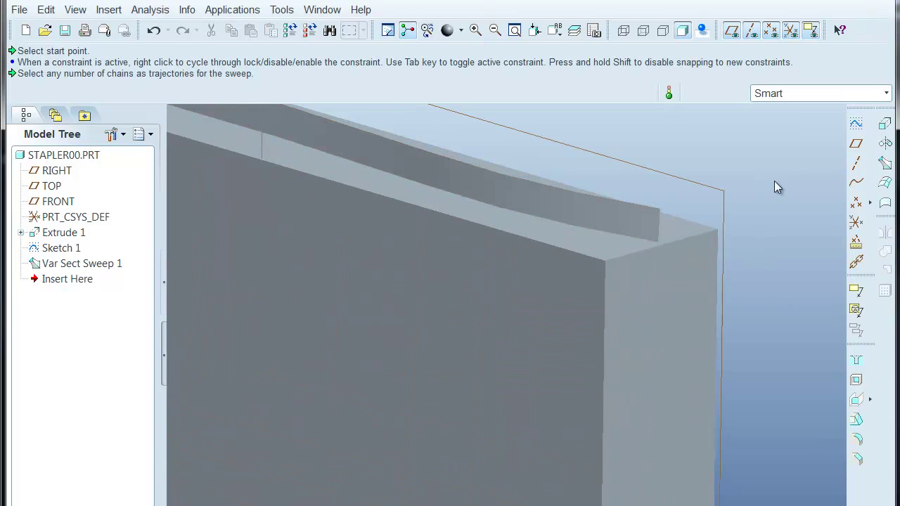
{"action": "scroll", "coordinate": [673, 237], "scroll_direction": "down", "scroll_amount": 6}
{"action": "scroll", "coordinate": [699, 227], "scroll_direction": "down", "scroll_amount": 2}
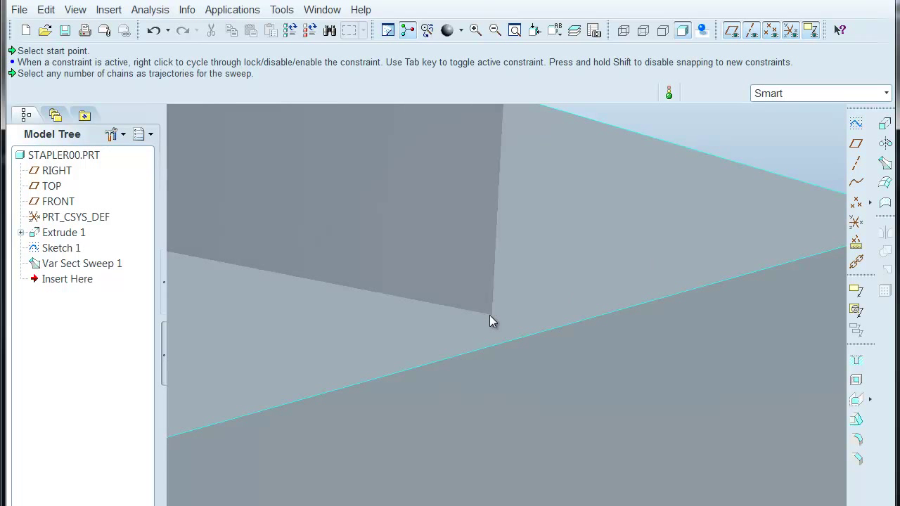
{"action": "scroll", "coordinate": [518, 310], "scroll_direction": "up", "scroll_amount": 5}
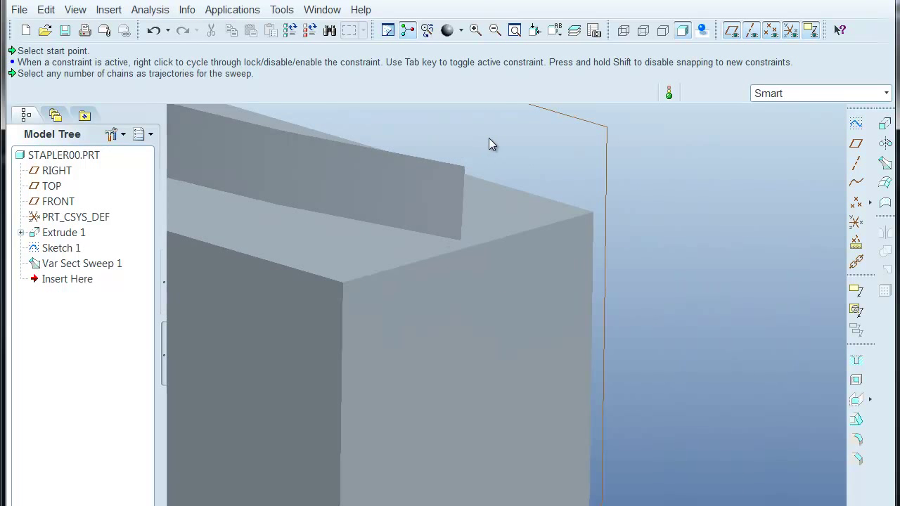
{"action": "scroll", "coordinate": [475, 194], "scroll_direction": "down", "scroll_amount": 2}
{"action": "middle_click_drag", "start_coordinate": [524, 153], "coordinate": [624, 145], "text": "shift"}
{"action": "scroll", "coordinate": [579, 205], "scroll_direction": "down", "scroll_amount": 2}
{"action": "middle_click_drag", "start_coordinate": [570, 209], "coordinate": [595, 308], "text": "shift"}
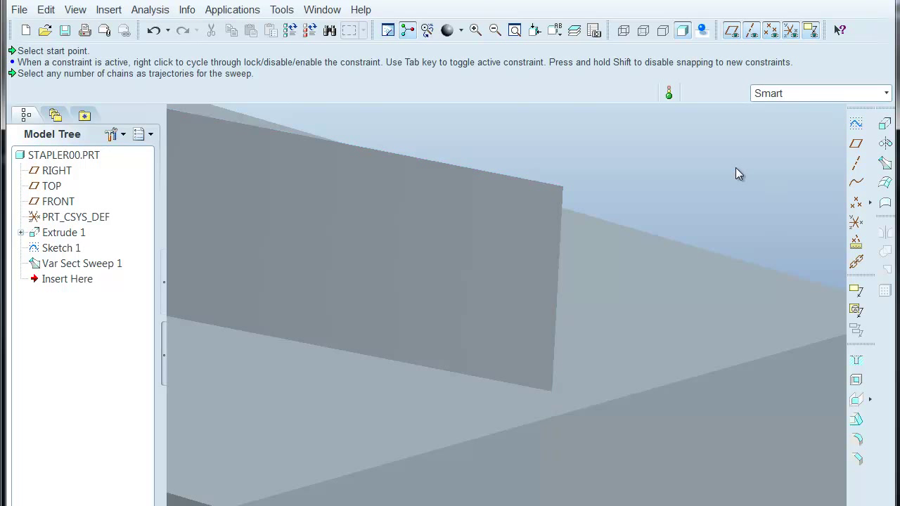
Step: Extend the swept surface by 0.18 from its end edge toward the block's end face
{"action": "left_click", "coordinate": [551, 342]}
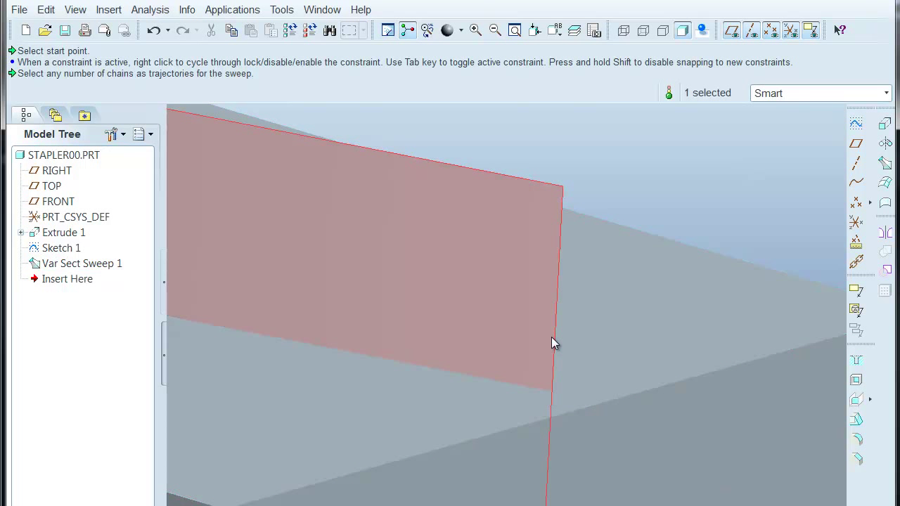
{"action": "left_click", "coordinate": [561, 262]}
{"action": "left_click", "coordinate": [45, 11]}
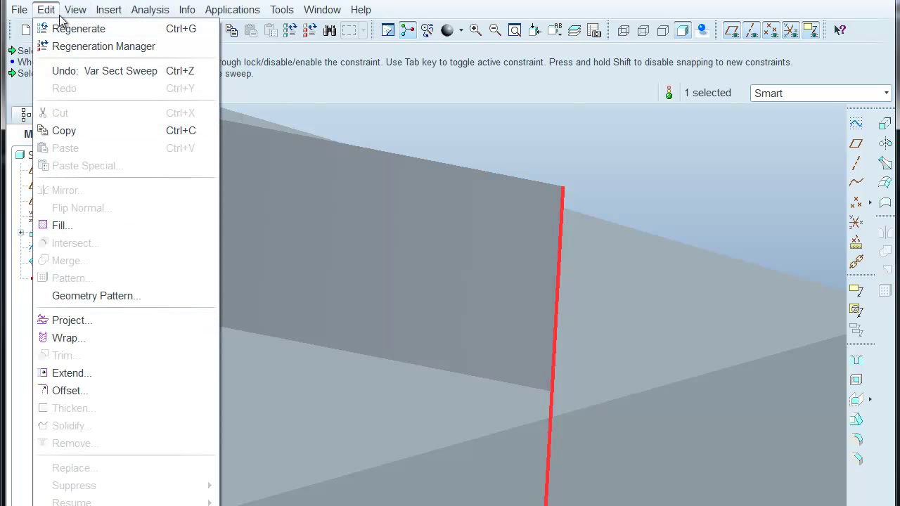
{"action": "left_click", "coordinate": [102, 372]}
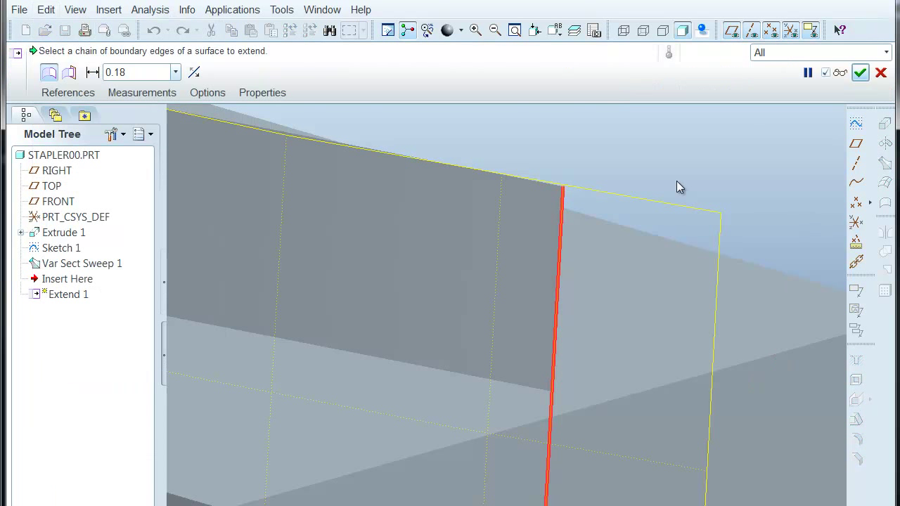
{"action": "left_click", "coordinate": [139, 76]}
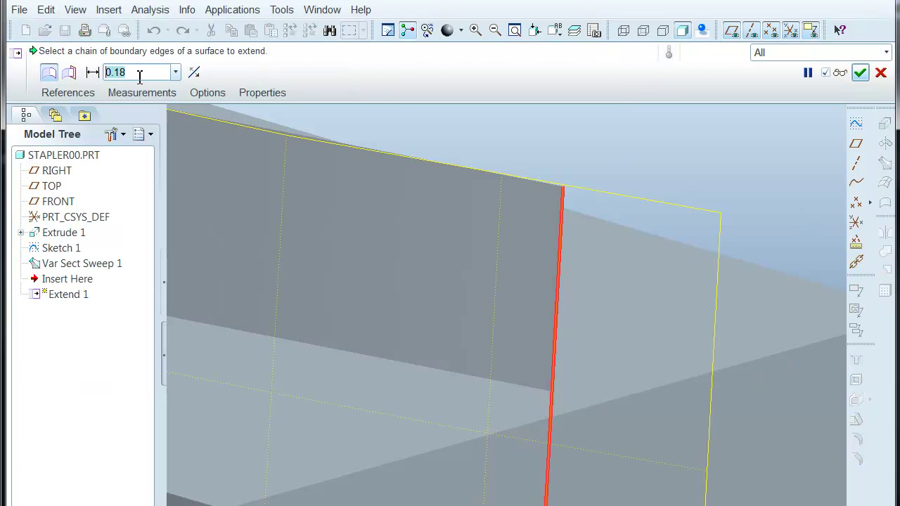
{"action": "middle_click", "coordinate": [758, 167]}
Step: Extend the swept surface by 0.28 from the edge at its opposite end
{"action": "scroll", "coordinate": [758, 168], "scroll_direction": "up", "scroll_amount": 3}
{"action": "scroll", "coordinate": [835, 325], "scroll_direction": "up", "scroll_amount": 3}
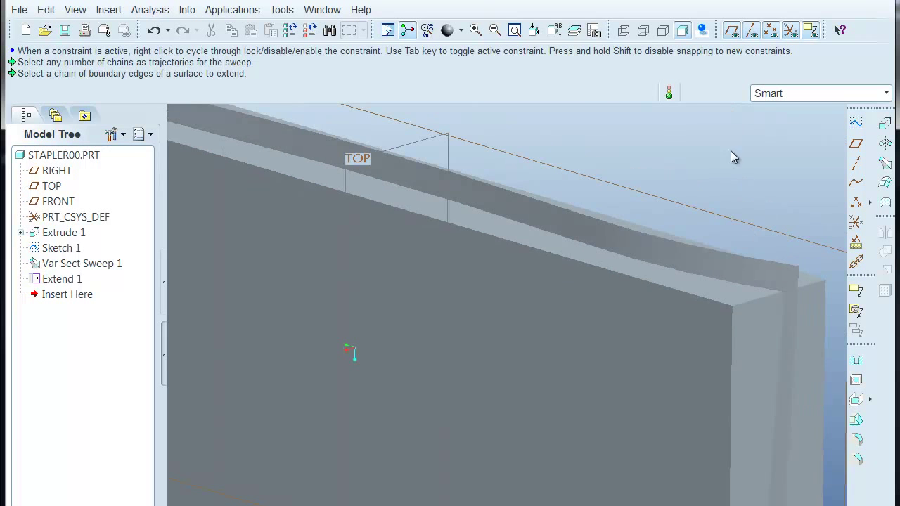
{"action": "scroll", "coordinate": [731, 138], "scroll_direction": "up", "scroll_amount": 3}
{"action": "middle_click_drag", "start_coordinate": [296, 314], "coordinate": [488, 440], "text": "shift"}
{"action": "middle_click_drag", "start_coordinate": [405, 495], "coordinate": [326, 251]}
{"action": "scroll", "coordinate": [333, 251], "scroll_direction": "down", "scroll_amount": 2}
{"action": "left_click", "coordinate": [414, 284]}
{"action": "left_click", "coordinate": [435, 280]}
{"action": "left_click", "coordinate": [412, 284]}
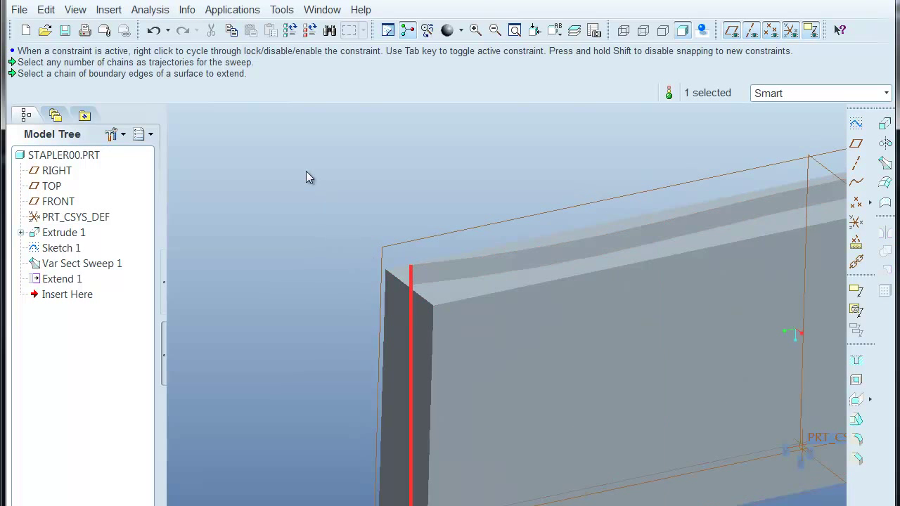
{"action": "left_click", "coordinate": [46, 10]}
{"action": "left_click", "coordinate": [116, 370]}
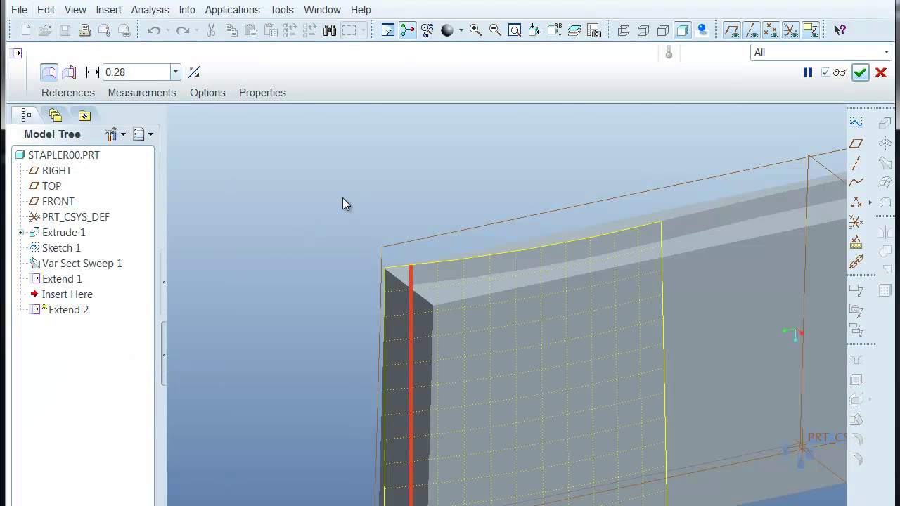
{"action": "middle_click", "coordinate": [343, 199]}
Step: Solidify the extended surface as a cut, flipping the side so the block's material outside the curved surface is removed
{"action": "scroll", "coordinate": [310, 212], "scroll_direction": "up", "scroll_amount": 3}
{"action": "middle_click_drag", "start_coordinate": [352, 184], "coordinate": [455, 175]}
{"action": "scroll", "coordinate": [466, 162], "scroll_direction": "down", "scroll_amount": 4}
{"action": "mouse_move", "coordinate": [622, 181]}
{"action": "middle_mouse_down", "text": "shift"}
{"action": "mouse_move", "coordinate": [635, 155]}
{"action": "mouse_move", "coordinate": [637, 182]}
{"action": "mouse_move", "coordinate": [629, 187]}
{"action": "middle_mouse_up", "text": "shift"}
{"action": "scroll", "coordinate": [668, 206], "scroll_direction": "up", "scroll_amount": 2}
{"action": "middle_click_drag", "start_coordinate": [696, 216], "coordinate": [713, 211], "text": "shift"}
{"action": "scroll", "coordinate": [711, 297], "scroll_direction": "down", "scroll_amount": 4}
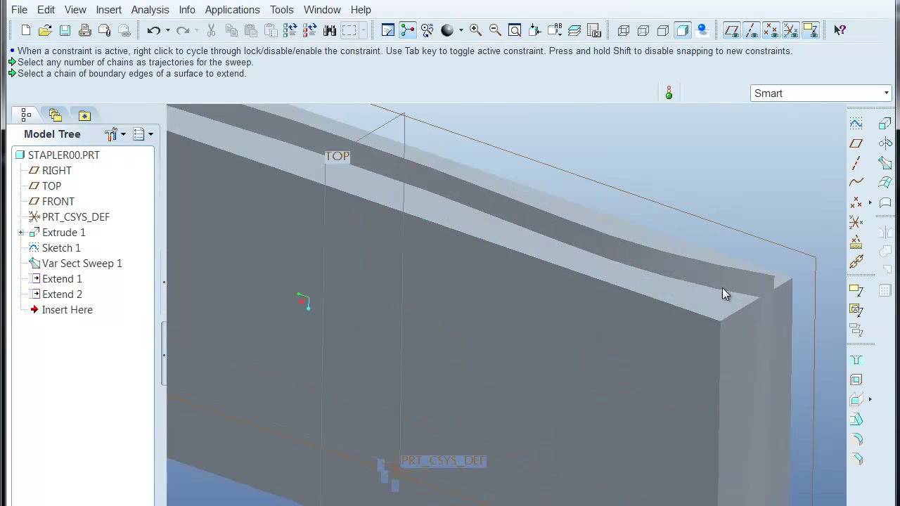
{"action": "left_click", "coordinate": [723, 286]}
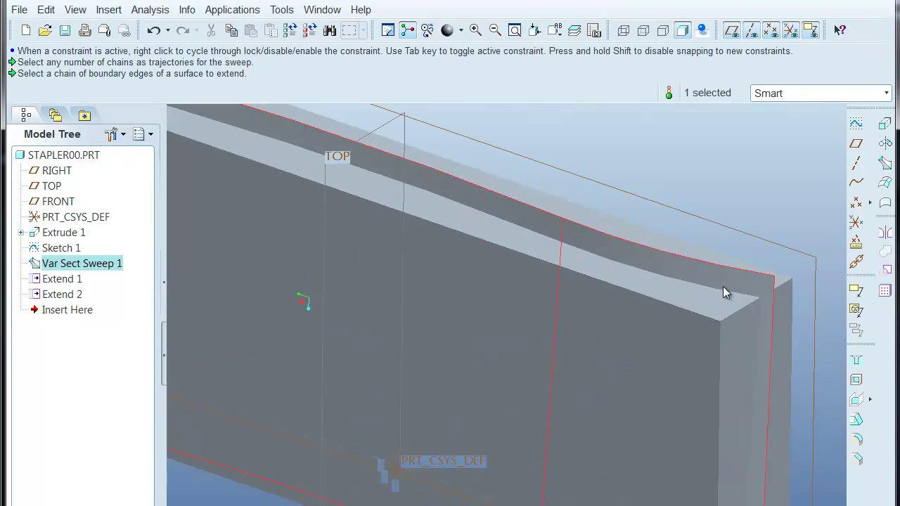
{"action": "left_click", "coordinate": [638, 261]}
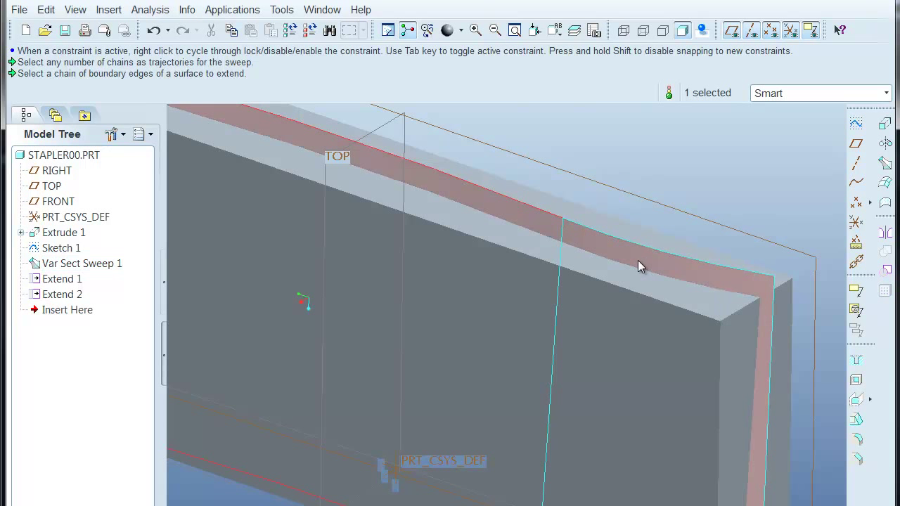
{"action": "scroll", "coordinate": [638, 261], "scroll_direction": "up", "scroll_amount": 5}
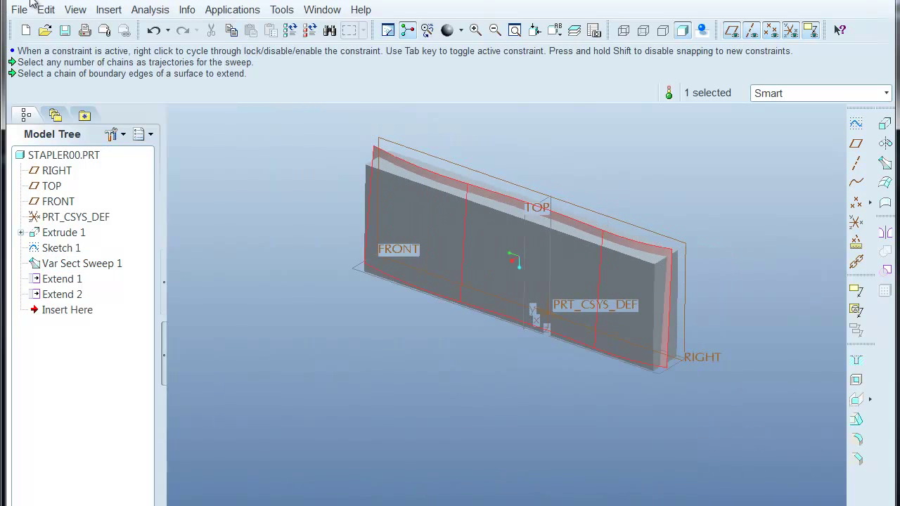
{"action": "left_click", "coordinate": [46, 9]}
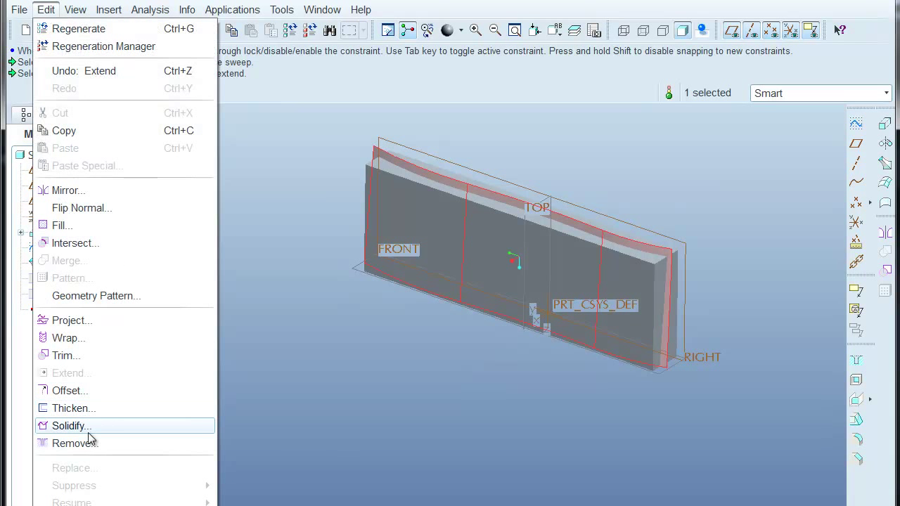
{"action": "left_click", "coordinate": [71, 426]}
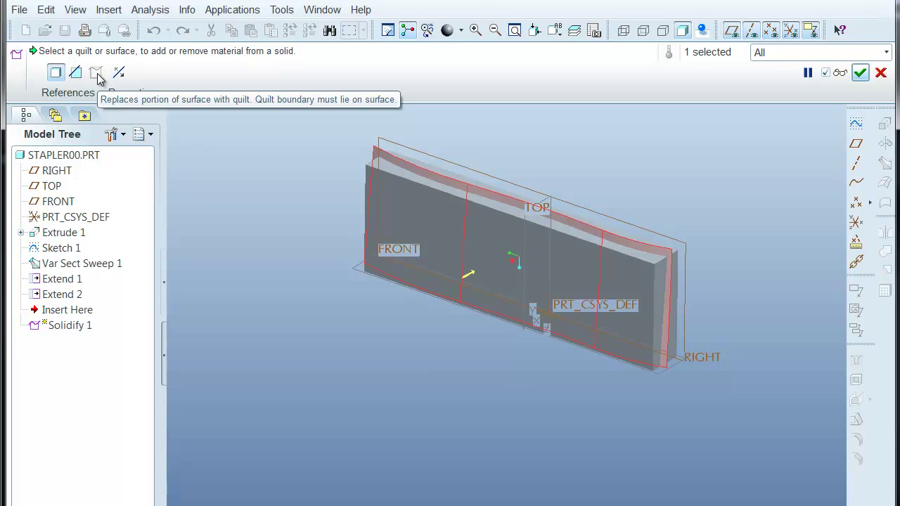
{"action": "left_click", "coordinate": [75, 72]}
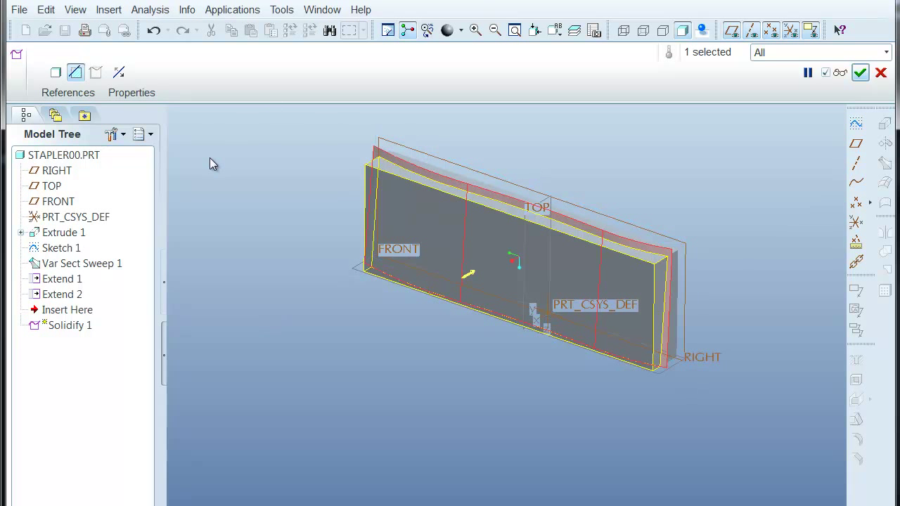
{"action": "left_click", "coordinate": [118, 72]}
{"action": "middle_click", "coordinate": [323, 308]}
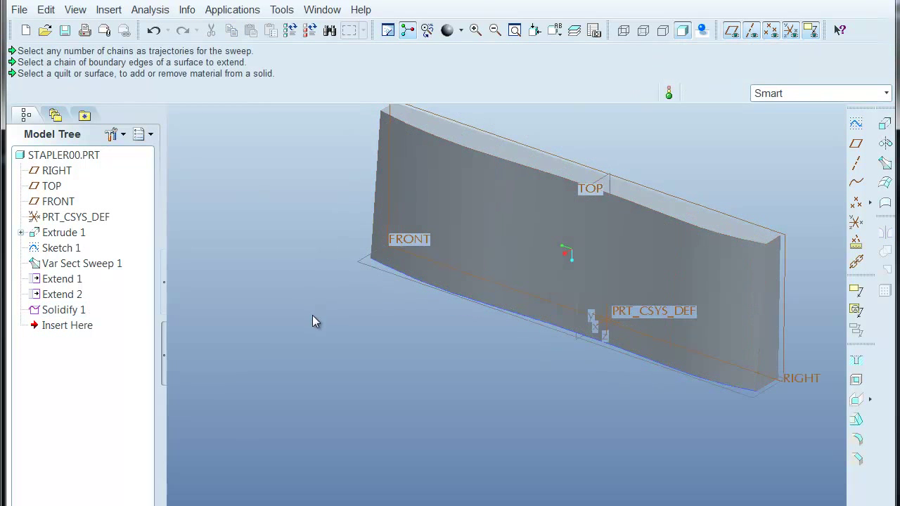
Step: Start a sketch on the RIGHT datum plane with the default view orientation
{"action": "middle_click_drag", "start_coordinate": [367, 347], "coordinate": [674, 154]}
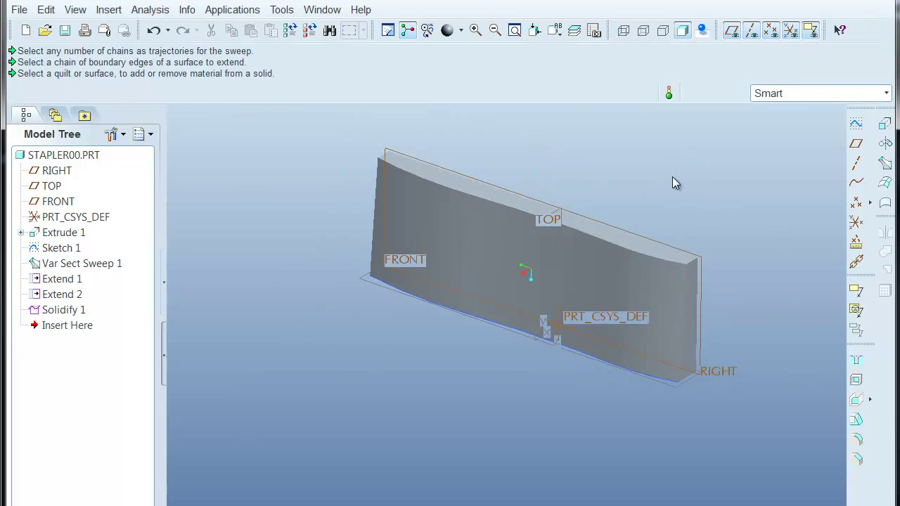
{"action": "mouse_move", "coordinate": [648, 199]}
{"action": "middle_mouse_down"}
{"action": "mouse_move", "coordinate": [659, 246]}
{"action": "mouse_move", "coordinate": [675, 190]}
{"action": "mouse_move", "coordinate": [731, 195]}
{"action": "mouse_move", "coordinate": [707, 203]}
{"action": "mouse_move", "coordinate": [746, 210]}
{"action": "middle_mouse_up"}
{"action": "left_click", "coordinate": [856, 124]}
{"action": "left_click", "coordinate": [697, 181]}
{"action": "middle_click", "coordinate": [860, 267]}
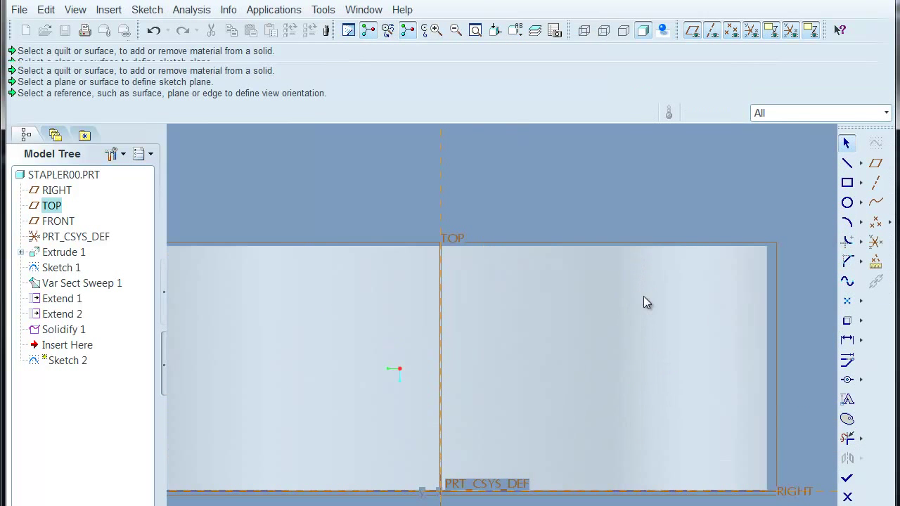
Step: Sketch an arc of about 5.61 radius rising past the block's upper edge, aligning its lower endpoint with the block's end edge
{"action": "left_click", "coordinate": [848, 222]}
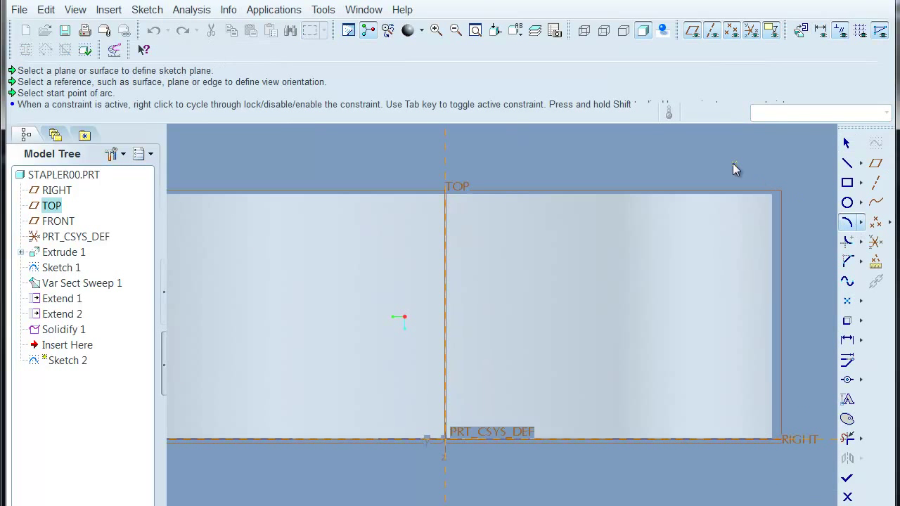
{"action": "left_click", "coordinate": [789, 437]}
{"action": "left_click", "coordinate": [778, 367]}
{"action": "mouse_move", "coordinate": [321, 488]}
{"action": "left_mouse_down"}
{"action": "mouse_move", "coordinate": [325, 480]}
{"action": "mouse_move", "coordinate": [334, 488]}
{"action": "left_mouse_up"}
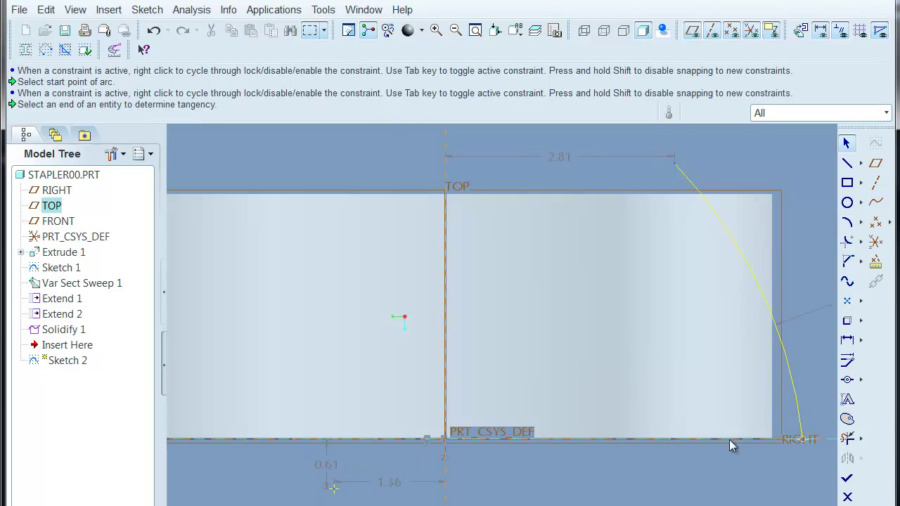
{"action": "left_click", "coordinate": [847, 379]}
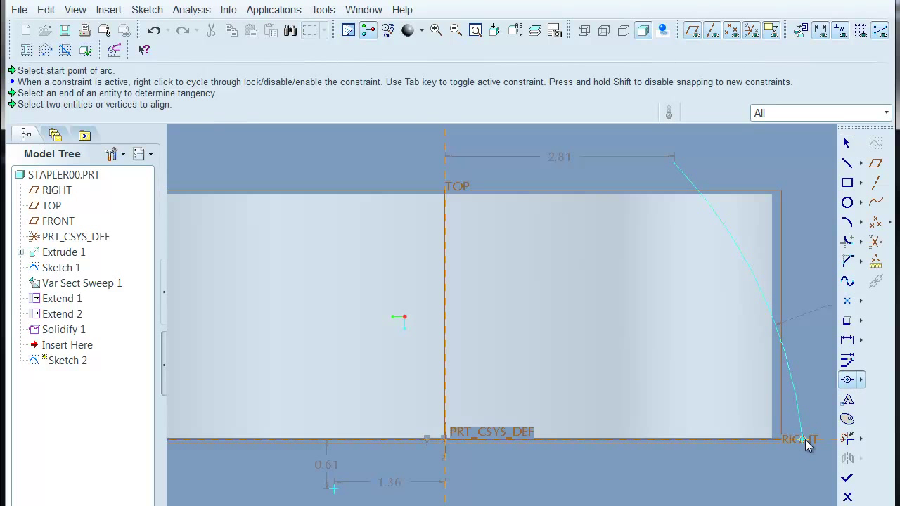
{"action": "left_click", "coordinate": [806, 443]}
{"action": "left_click", "coordinate": [775, 427]}
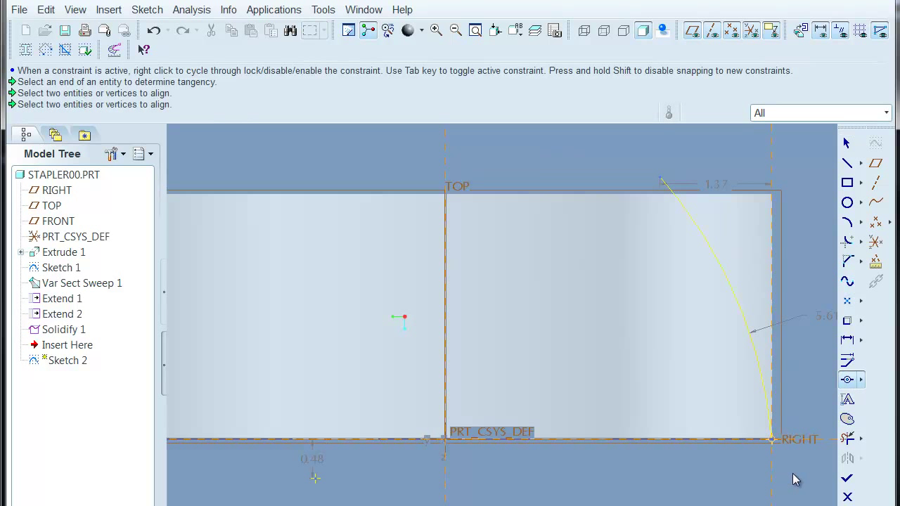
Step: Sketch a short line about 0.79 long from the arc's lower endpoint down past the block, tangent to the arc
{"action": "scroll", "coordinate": [793, 479], "scroll_direction": "up", "scroll_amount": 2}
{"action": "mouse_move", "coordinate": [775, 436]}
{"action": "middle_mouse_down", "text": "shift"}
{"action": "mouse_move", "coordinate": [780, 361]}
{"action": "mouse_move", "coordinate": [740, 352]}
{"action": "middle_mouse_up", "text": "shift"}
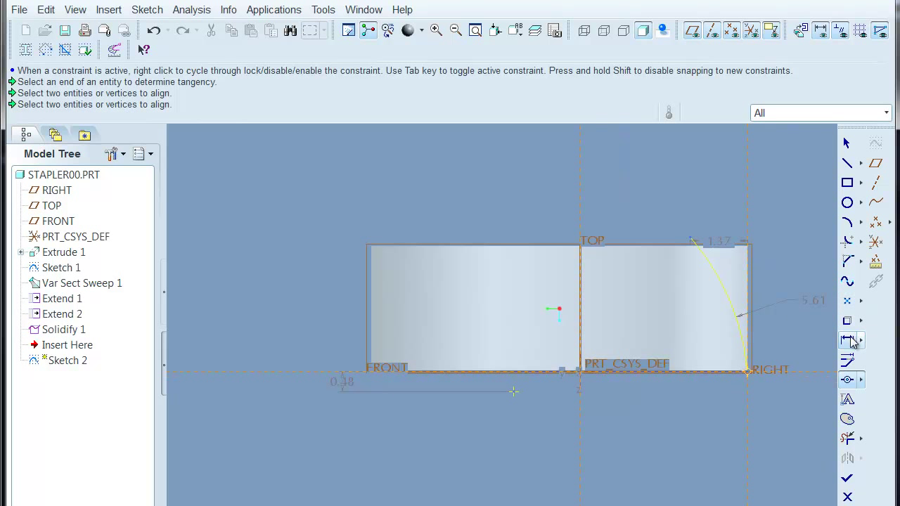
{"action": "left_click", "coordinate": [847, 162]}
{"action": "scroll", "coordinate": [743, 397], "scroll_direction": "up", "scroll_amount": 1}
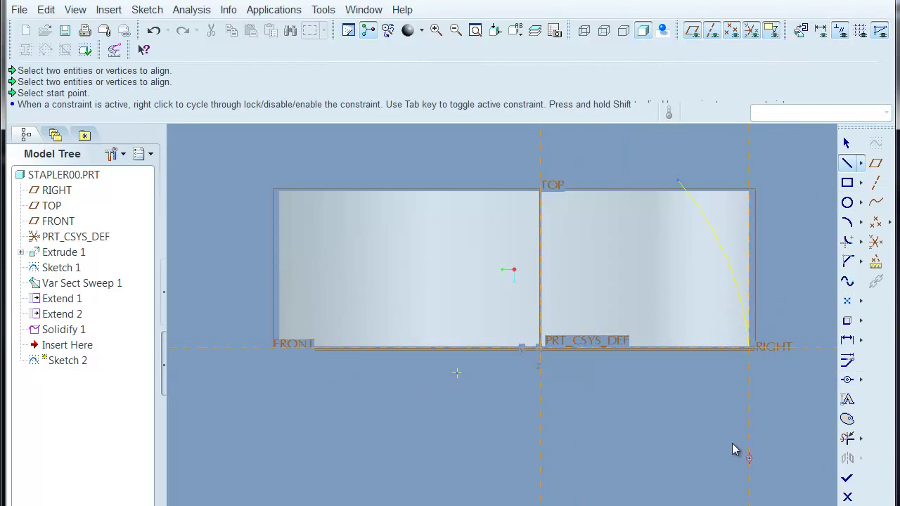
{"action": "left_click", "coordinate": [749, 348]}
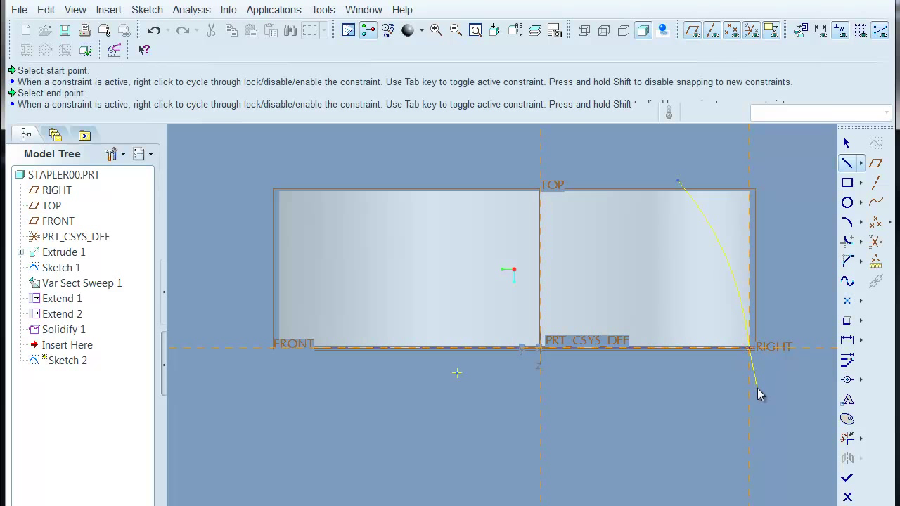
{"action": "middle_click", "coordinate": [767, 390]}
{"action": "scroll", "coordinate": [774, 380], "scroll_direction": "down", "scroll_amount": 2}
{"action": "middle_click", "coordinate": [778, 369]}
Step: Dimension the short line's length and its angle to the vertical reference at the block's end
{"action": "left_click", "coordinate": [847, 340]}
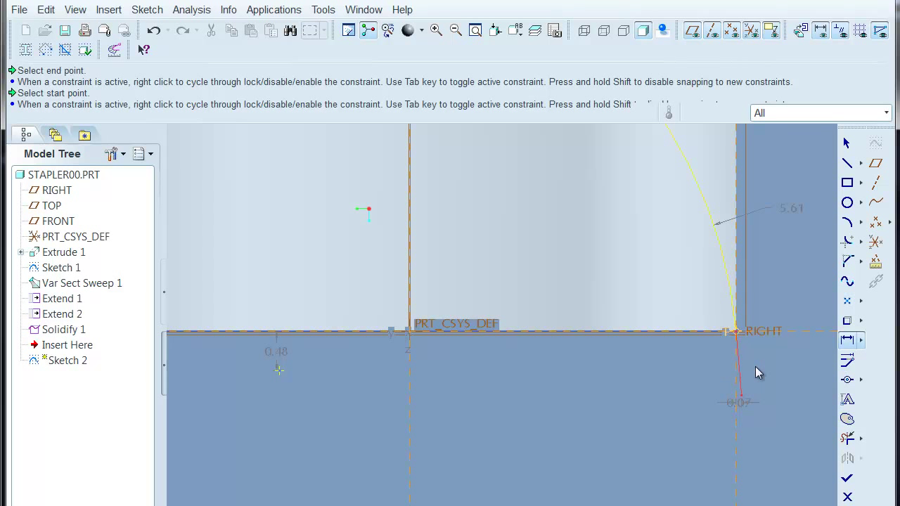
{"action": "left_click", "coordinate": [743, 395]}
{"action": "scroll", "coordinate": [801, 412], "scroll_direction": "up", "scroll_amount": 2}
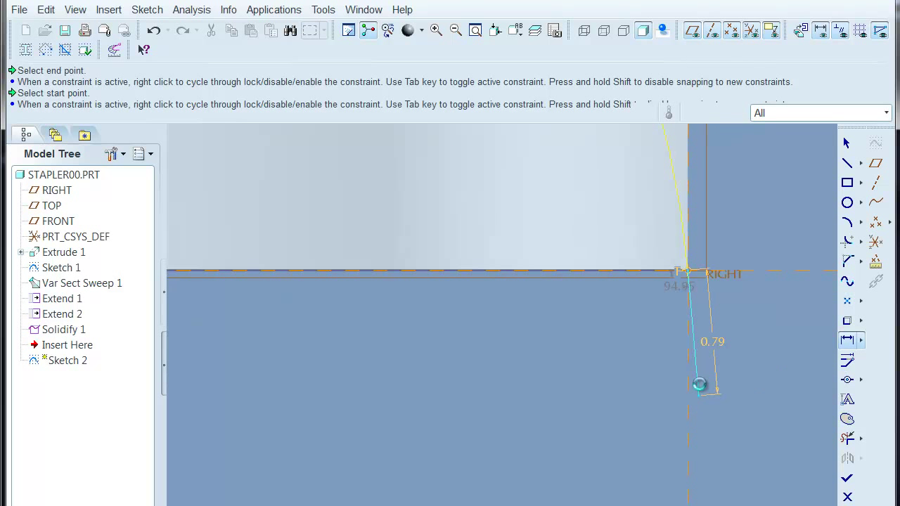
{"action": "left_click", "coordinate": [697, 385]}
{"action": "middle_click", "coordinate": [690, 417]}
Step: Dimension the height of the arc's upper endpoint above the block's upper edge
{"action": "middle_click_drag", "start_coordinate": [747, 401], "coordinate": [733, 450], "text": "shift"}
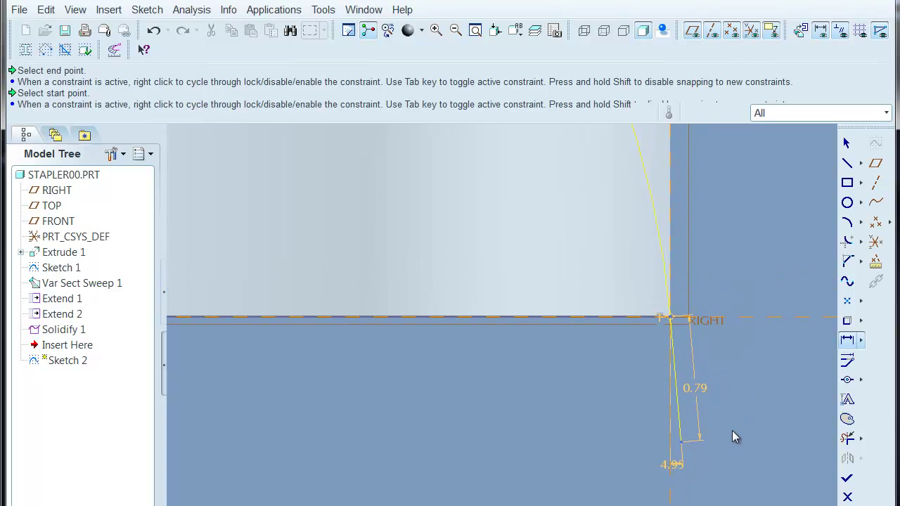
{"action": "scroll", "coordinate": [752, 422], "scroll_direction": "down", "scroll_amount": 2}
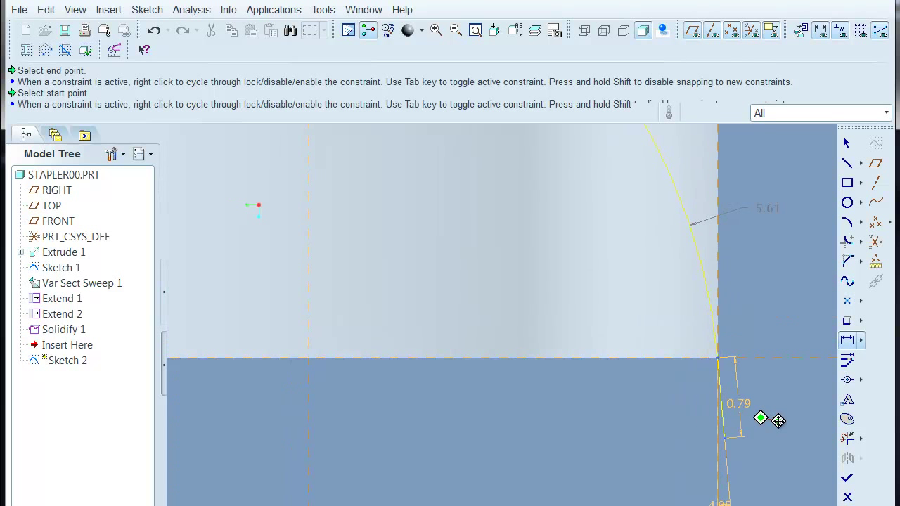
{"action": "scroll", "coordinate": [786, 410], "scroll_direction": "down", "scroll_amount": 3}
{"action": "mouse_move", "coordinate": [719, 165]}
{"action": "middle_mouse_down", "text": "shift"}
{"action": "mouse_move", "coordinate": [714, 209]}
{"action": "mouse_move", "coordinate": [716, 200]}
{"action": "middle_mouse_up", "text": "shift"}
{"action": "mouse_move", "coordinate": [696, 316]}
{"action": "middle_mouse_down", "text": "shift"}
{"action": "mouse_move", "coordinate": [684, 288]}
{"action": "mouse_move", "coordinate": [680, 308]}
{"action": "middle_mouse_up", "text": "shift"}
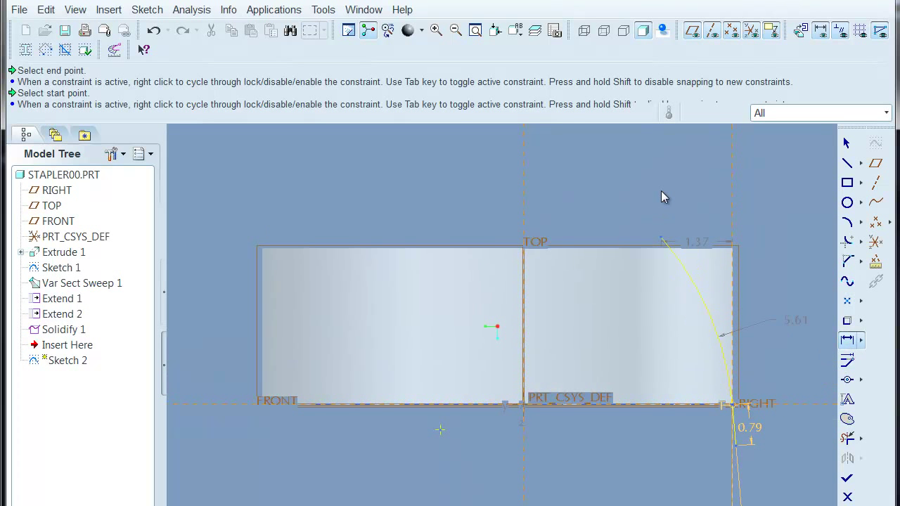
{"action": "left_click", "coordinate": [846, 337]}
{"action": "scroll", "coordinate": [660, 191], "scroll_direction": "up", "scroll_amount": 3}
{"action": "left_click", "coordinate": [662, 284]}
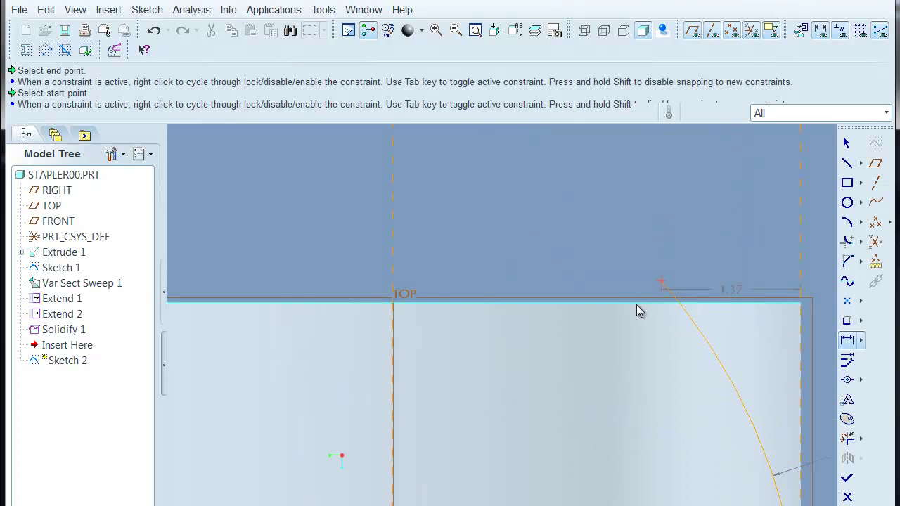
{"action": "left_click", "coordinate": [636, 303]}
{"action": "middle_click", "coordinate": [625, 298]}
Step: Set the short line's angle from the vertical reference to 2 degrees
{"action": "scroll", "coordinate": [647, 231], "scroll_direction": "down", "scroll_amount": 2}
{"action": "mouse_move", "coordinate": [691, 211]}
{"action": "middle_mouse_down", "text": "shift"}
{"action": "mouse_move", "coordinate": [665, 170]}
{"action": "mouse_move", "coordinate": [718, 175]}
{"action": "middle_mouse_up", "text": "shift"}
{"action": "mouse_move", "coordinate": [773, 173]}
{"action": "middle_mouse_down"}
{"action": "mouse_move", "coordinate": [748, 193]}
{"action": "mouse_move", "coordinate": [753, 155]}
{"action": "middle_mouse_up"}
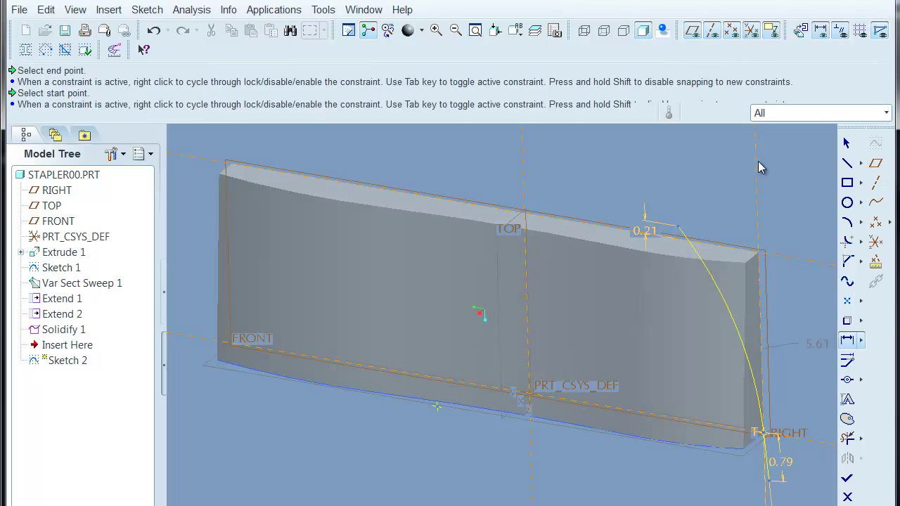
{"action": "middle_click_drag", "start_coordinate": [729, 407], "coordinate": [699, 264], "text": "shift"}
{"action": "left_click", "coordinate": [748, 423]}
{"action": "middle_click", "coordinate": [728, 426]}
{"action": "double_click", "coordinate": [746, 434]}
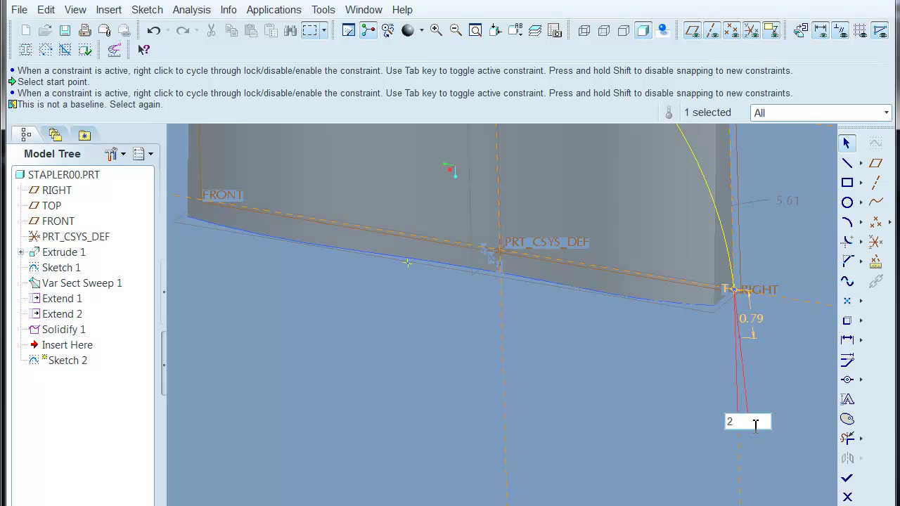
{"action": "type", "text": "2"}
{"action": "key", "text": "Return"}
Step: Dimension the horizontal distance from the arc's upper endpoint to the vertical reference at the block's end, and finish the sketch
{"action": "middle_click_drag", "start_coordinate": [749, 425], "coordinate": [645, 412]}
{"action": "middle_click_drag", "start_coordinate": [693, 333], "coordinate": [693, 351], "text": "shift"}
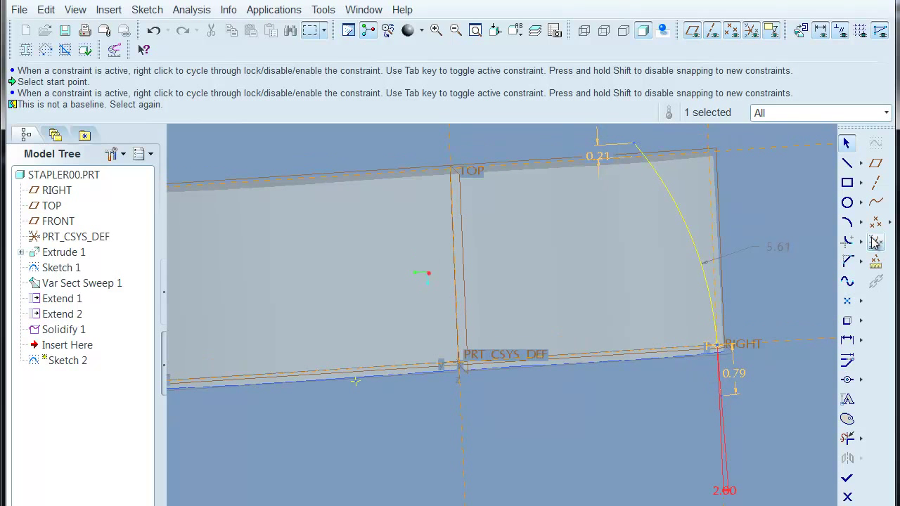
{"action": "middle_click_drag", "start_coordinate": [790, 199], "coordinate": [785, 219]}
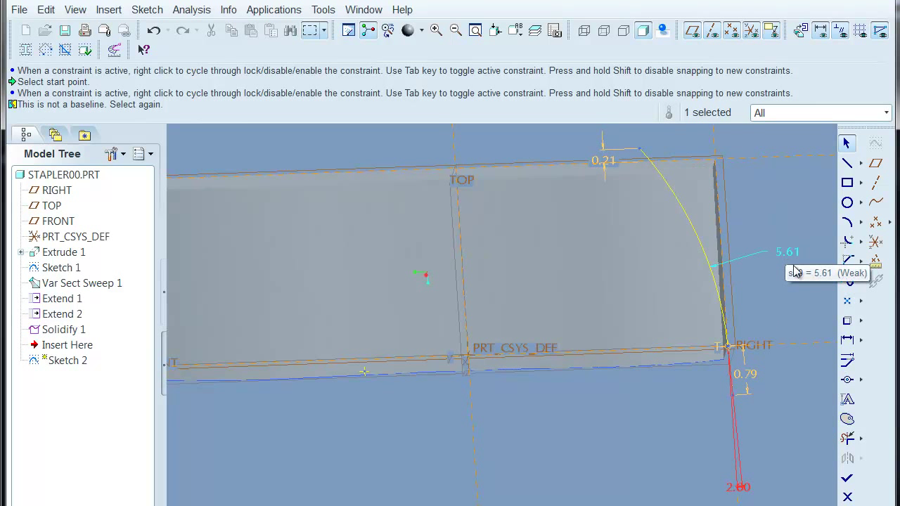
{"action": "left_click", "coordinate": [847, 339]}
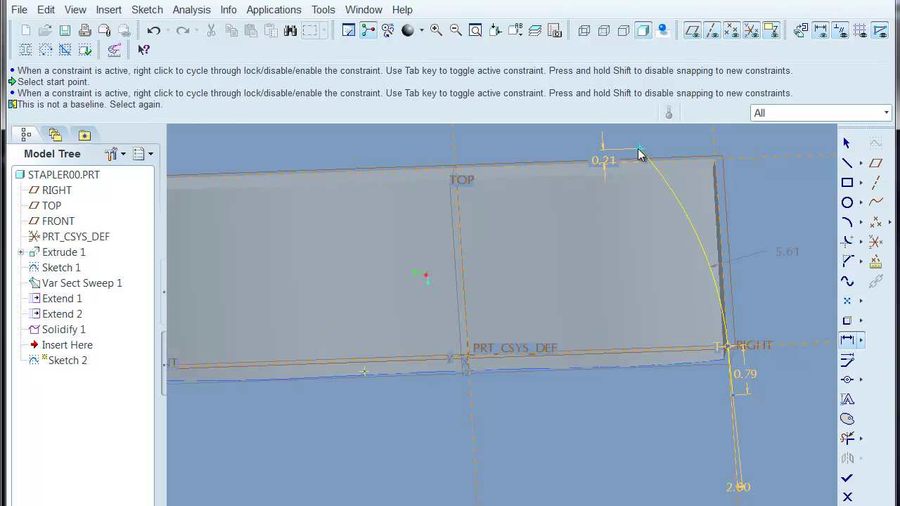
{"action": "left_click", "coordinate": [639, 150]}
{"action": "left_click", "coordinate": [712, 133]}
{"action": "middle_click", "coordinate": [676, 137]}
{"action": "middle_click", "coordinate": [761, 222]}
{"action": "scroll", "coordinate": [774, 249], "scroll_direction": "up", "scroll_amount": 1}
{"action": "mouse_move", "coordinate": [775, 250]}
{"action": "middle_mouse_down"}
{"action": "mouse_move", "coordinate": [774, 235]}
{"action": "mouse_move", "coordinate": [769, 257]}
{"action": "middle_mouse_up"}
{"action": "left_click", "coordinate": [851, 478]}
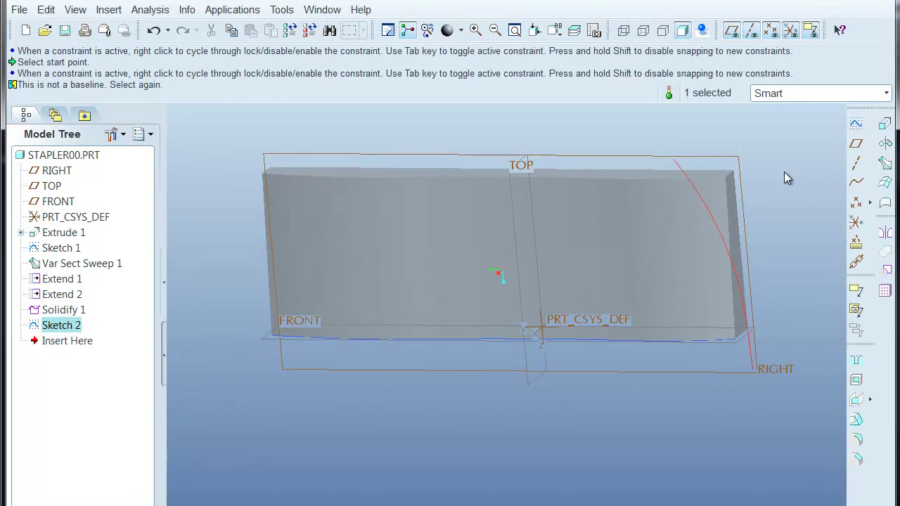
Step: Edit Sketch 2 to convert the short angled line below the block to construction geometry, and finish the sketch
{"action": "middle_click_drag", "start_coordinate": [814, 182], "coordinate": [799, 312]}
{"action": "scroll", "coordinate": [799, 314], "scroll_direction": "down", "scroll_amount": 3}
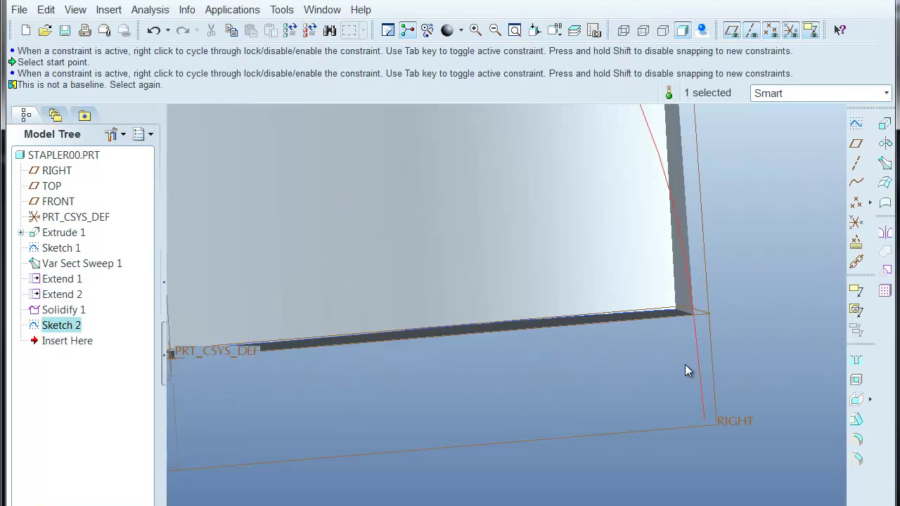
{"action": "right_click", "coordinate": [595, 378]}
{"action": "left_click", "coordinate": [645, 505]}
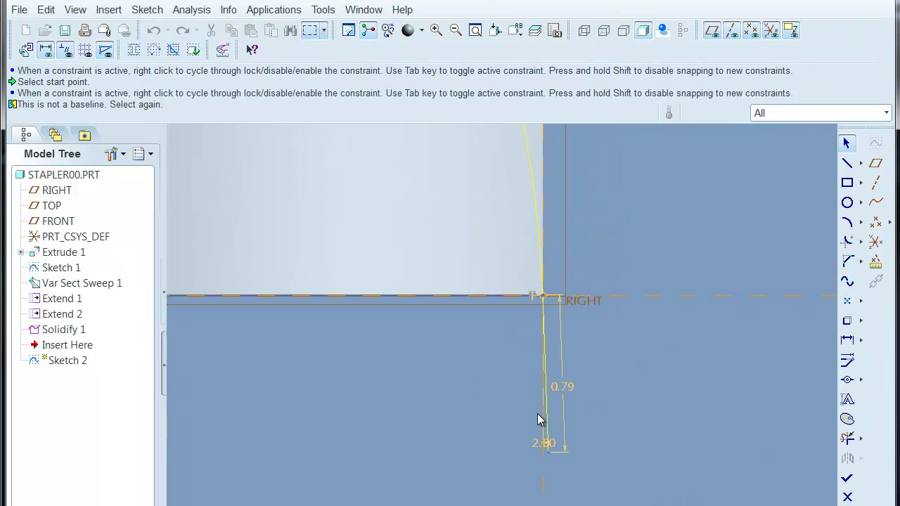
{"action": "left_click", "coordinate": [545, 419]}
{"action": "right_click", "coordinate": [679, 325]}
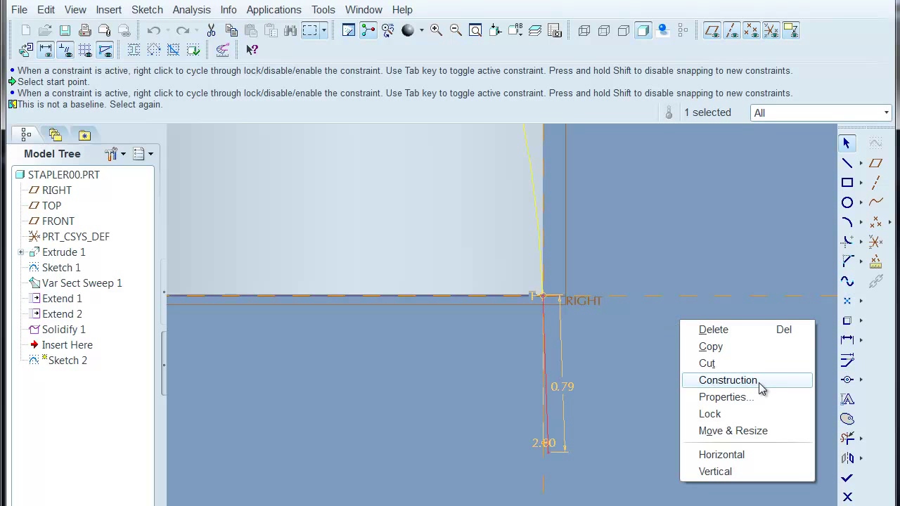
{"action": "left_click", "coordinate": [727, 380]}
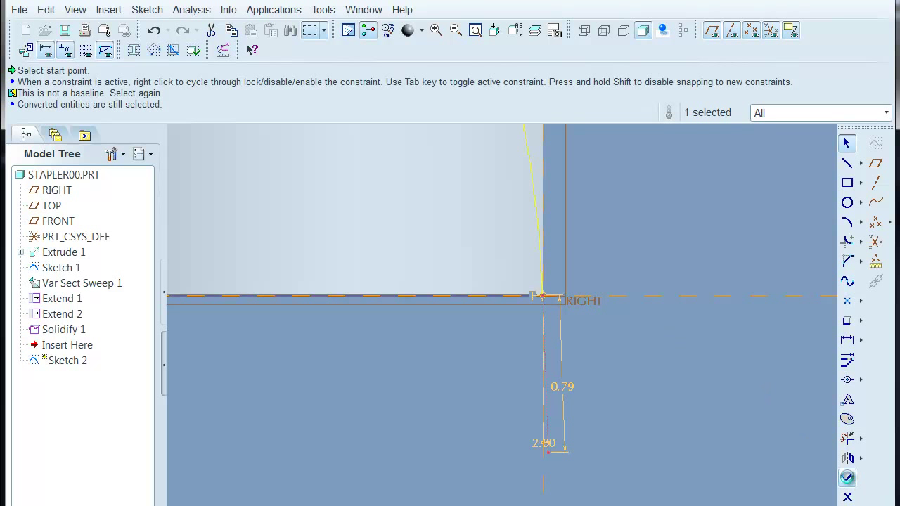
{"action": "left_click", "coordinate": [847, 478]}
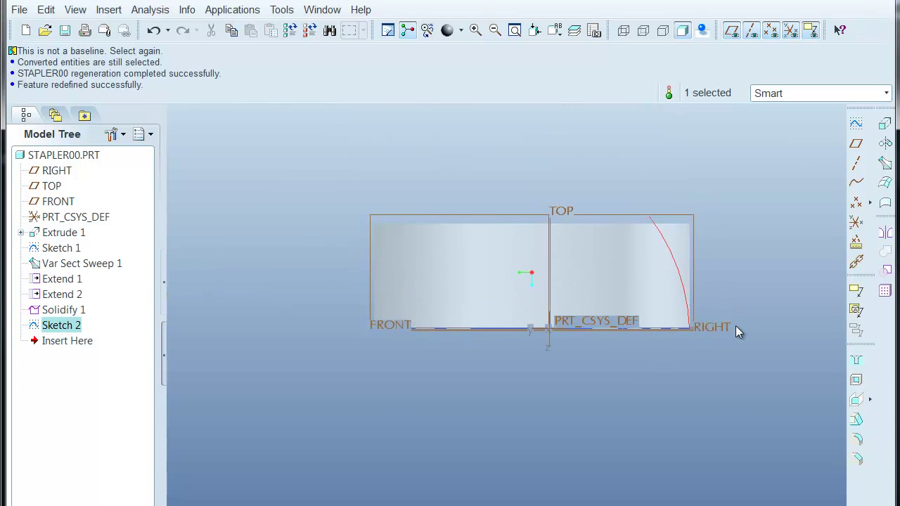
Step: Start a variable section sweep surface with the Sketch 2 arc as its origin trajectory, and open its section sketch
{"action": "left_click", "coordinate": [887, 166]}
{"action": "scroll", "coordinate": [711, 377], "scroll_direction": "up", "scroll_amount": 3}
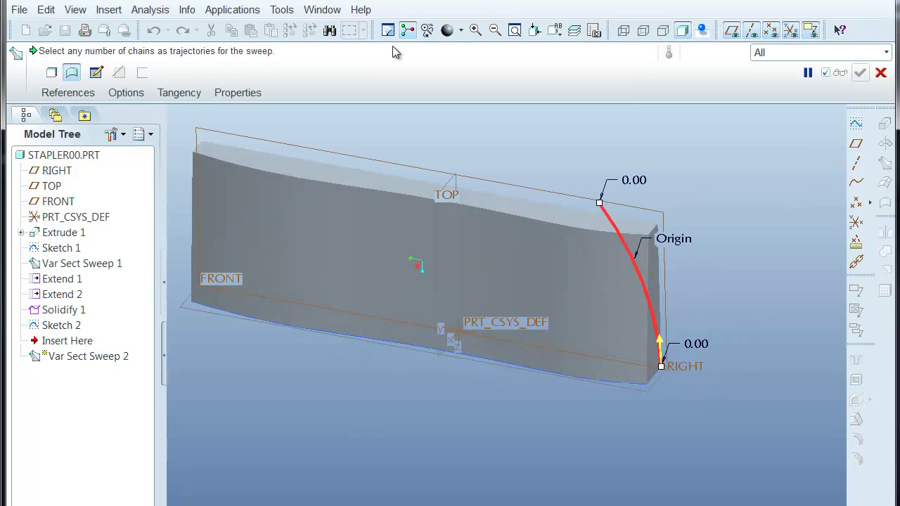
{"action": "left_click", "coordinate": [96, 74]}
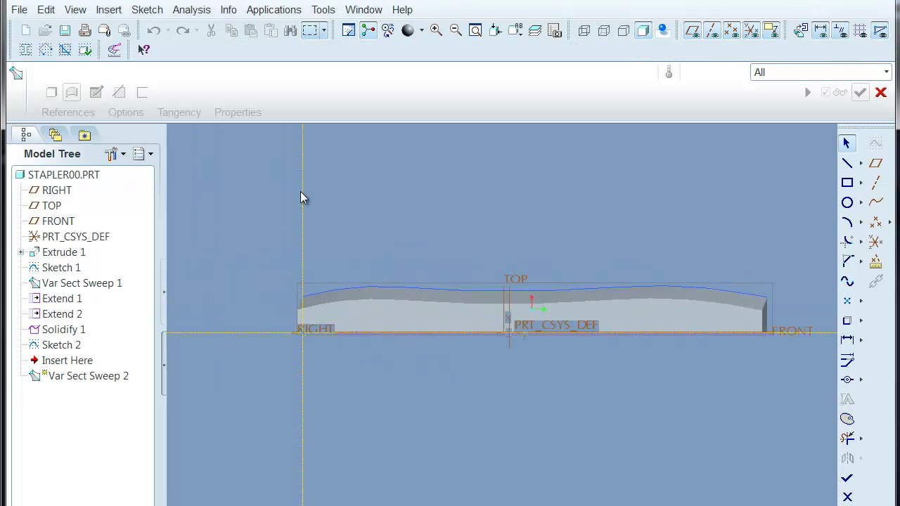
Step: Sketch a section arc of about 1.41 radius from the trajectory point, rising above the block with its centre on the horizontal reference
{"action": "scroll", "coordinate": [328, 296], "scroll_direction": "down", "scroll_amount": 6}
{"action": "middle_click_drag", "start_coordinate": [496, 267], "coordinate": [581, 172], "text": "shift"}
{"action": "left_click", "coordinate": [851, 222]}
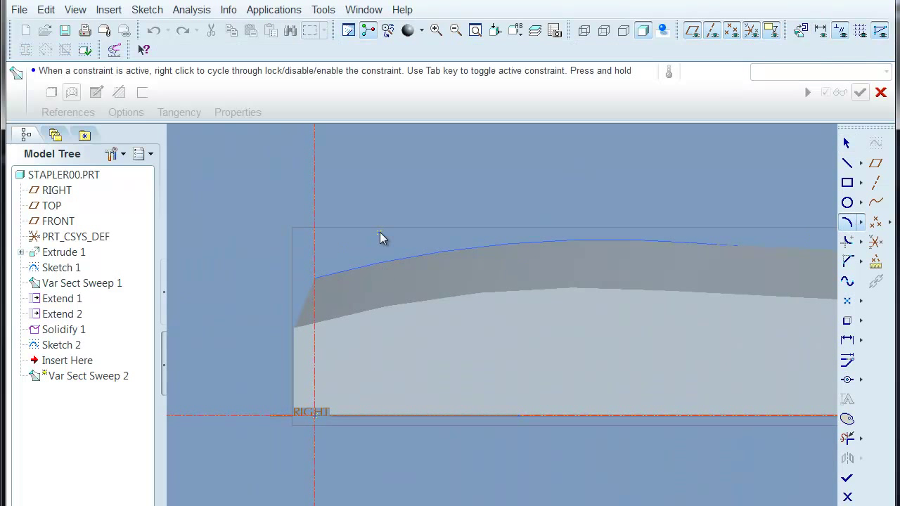
{"action": "left_click", "coordinate": [315, 414]}
{"action": "left_click", "coordinate": [330, 333]}
{"action": "middle_click", "coordinate": [591, 480]}
{"action": "left_click", "coordinate": [632, 457]}
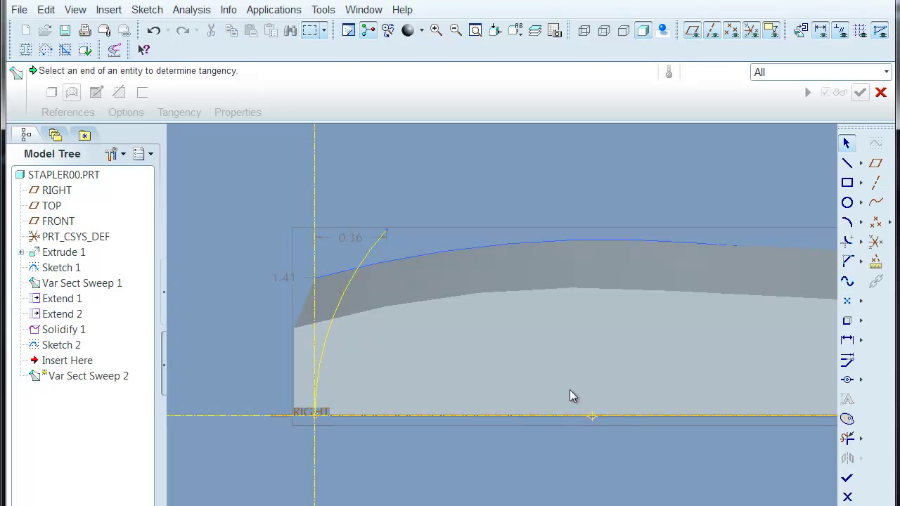
{"action": "left_click_drag", "start_coordinate": [658, 456], "coordinate": [596, 428]}
{"action": "left_click", "coordinate": [585, 442]}
{"action": "left_click", "coordinate": [584, 459]}
Step: Dimension the horizontal distance from the section arc's upper endpoint to the vertical reference
{"action": "left_click", "coordinate": [847, 339]}
{"action": "left_click", "coordinate": [385, 232]}
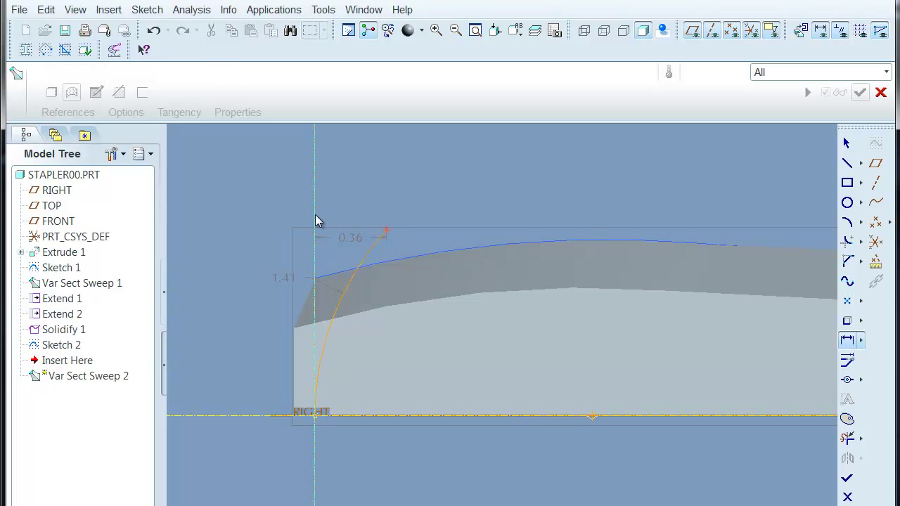
{"action": "left_click", "coordinate": [314, 197]}
{"action": "middle_click", "coordinate": [344, 191]}
Step: Dimension the height of the section arc's upper endpoint above the horizontal reference as 1
{"action": "middle_click", "coordinate": [387, 232]}
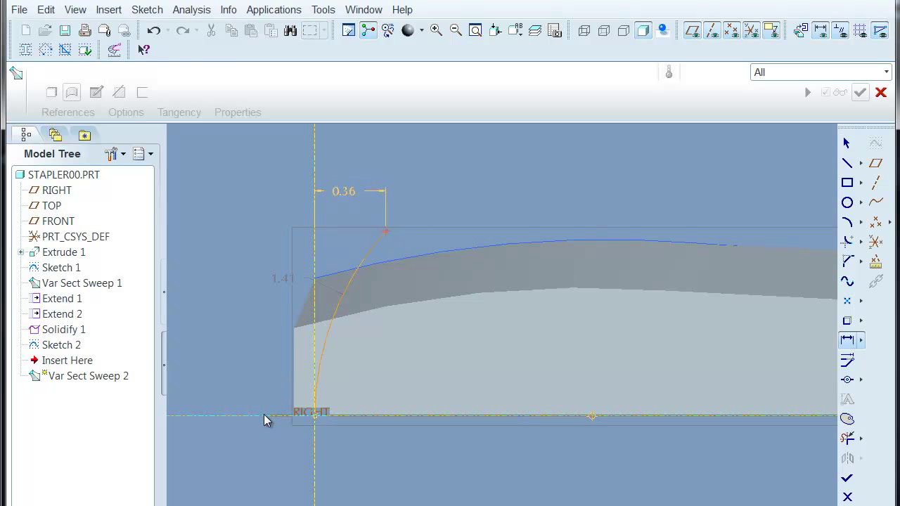
{"action": "left_click", "coordinate": [265, 414]}
{"action": "middle_click", "coordinate": [244, 341]}
{"action": "type", "text": "1"}
{"action": "key", "text": "Return"}
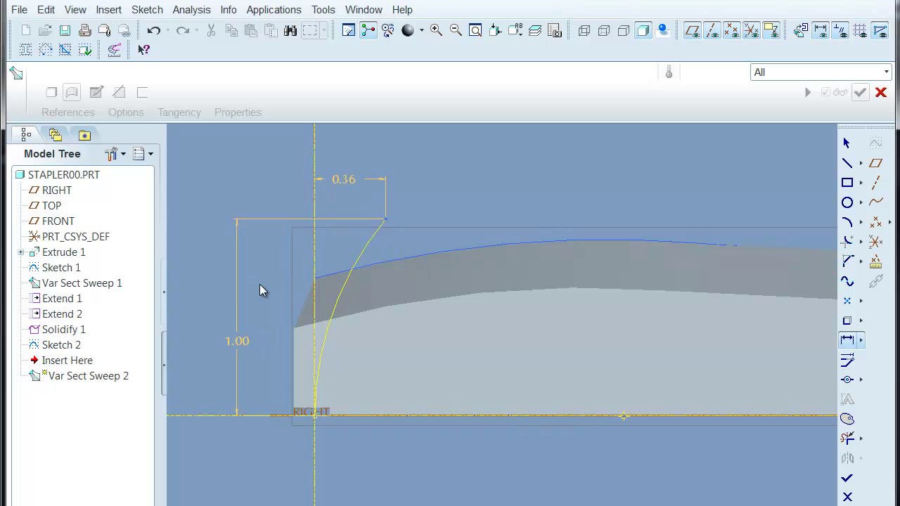
{"action": "middle_click", "coordinate": [542, 175]}
Step: Finish the section sketch and complete the variable section sweep surface
{"action": "scroll", "coordinate": [635, 175], "scroll_direction": "up", "scroll_amount": 4}
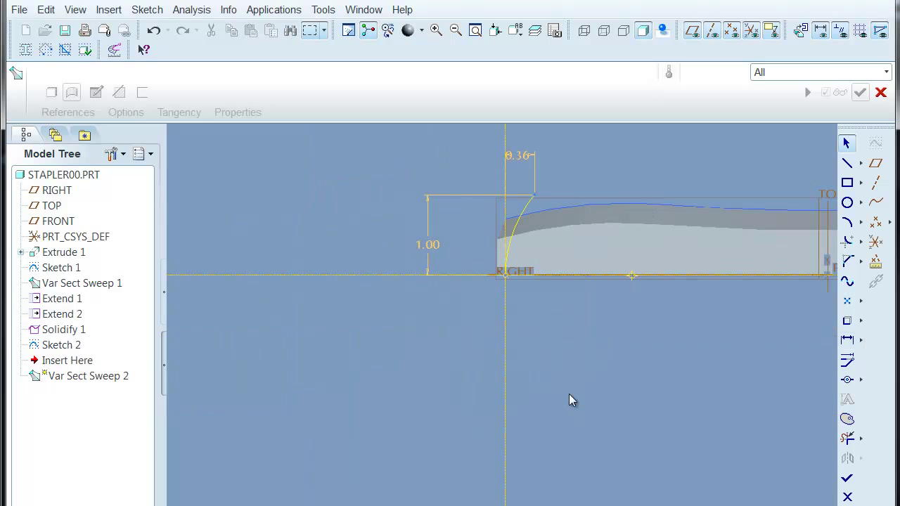
{"action": "middle_click_drag", "start_coordinate": [559, 372], "coordinate": [527, 313]}
{"action": "left_click", "coordinate": [846, 479]}
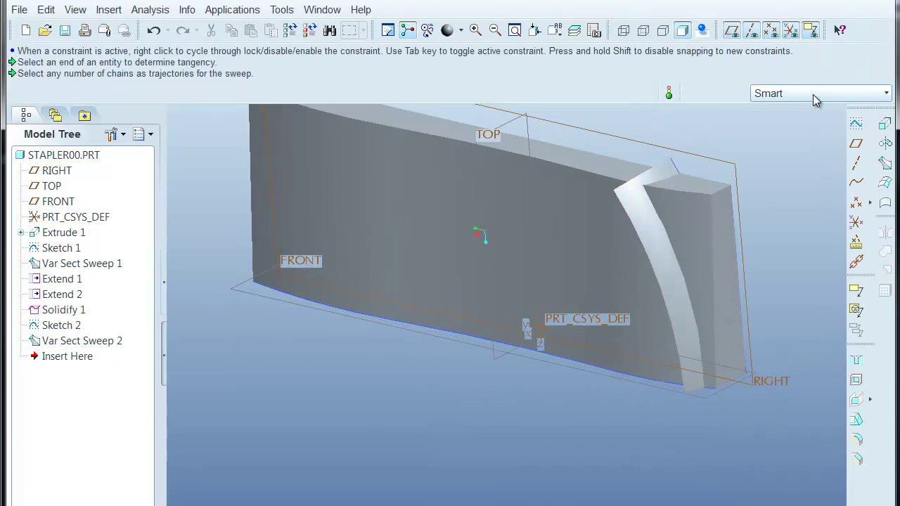
Step: Solidify with the new swept surface to remove the block material beyond it at the RIGHT label end
{"action": "left_click", "coordinate": [635, 203]}
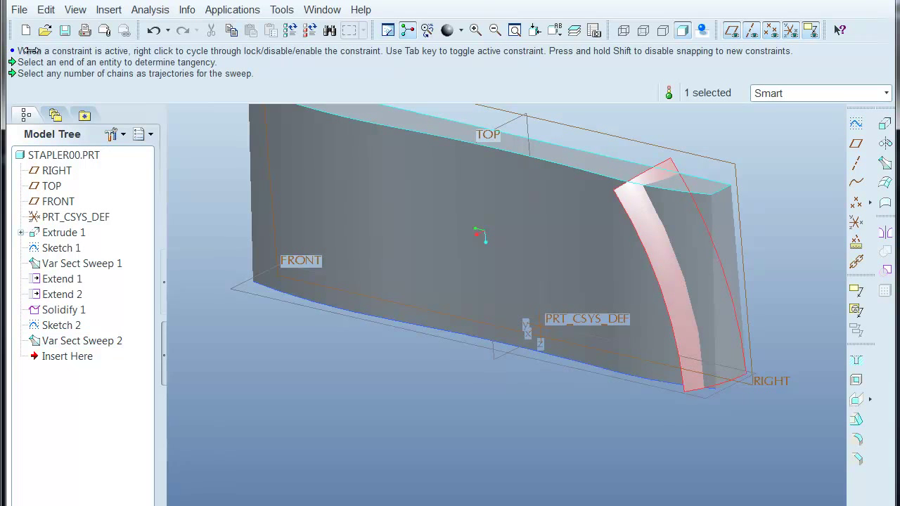
{"action": "left_click", "coordinate": [44, 9]}
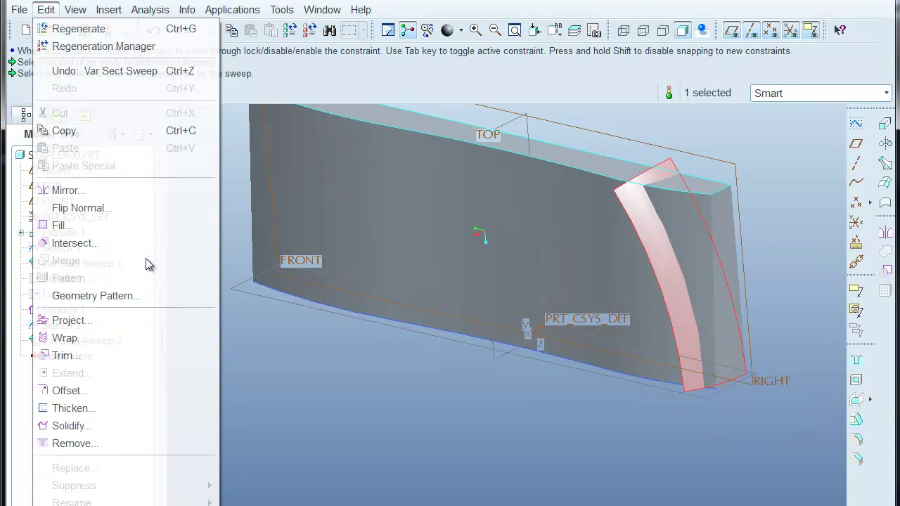
{"action": "left_click", "coordinate": [83, 428]}
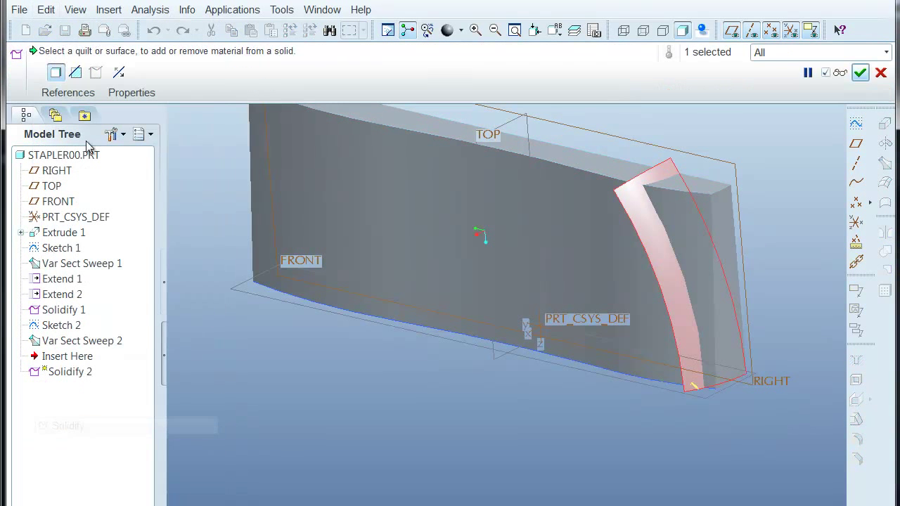
{"action": "middle_click", "coordinate": [694, 389]}
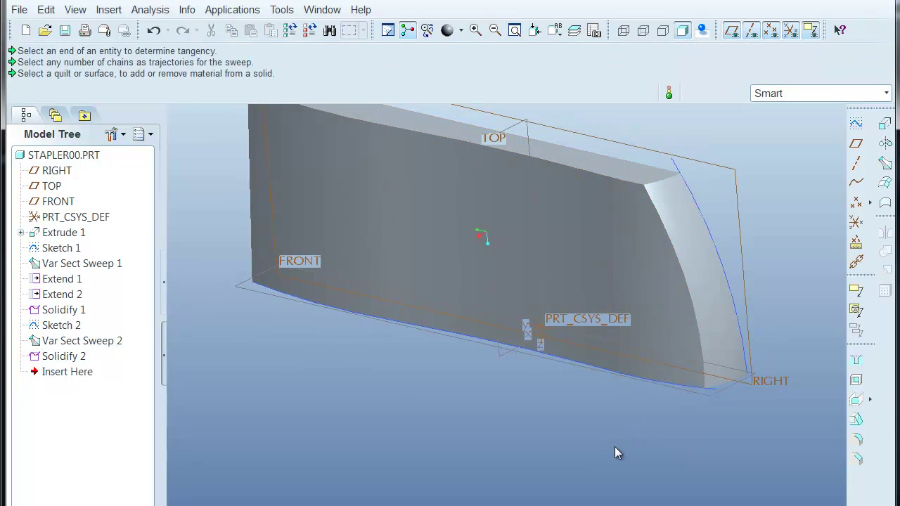
Step: Start a new sketch on the RIGHT datum plane
{"action": "scroll", "coordinate": [613, 446], "scroll_direction": "down", "scroll_amount": 2}
{"action": "middle_click_drag", "start_coordinate": [459, 439], "coordinate": [467, 465], "text": "shift"}
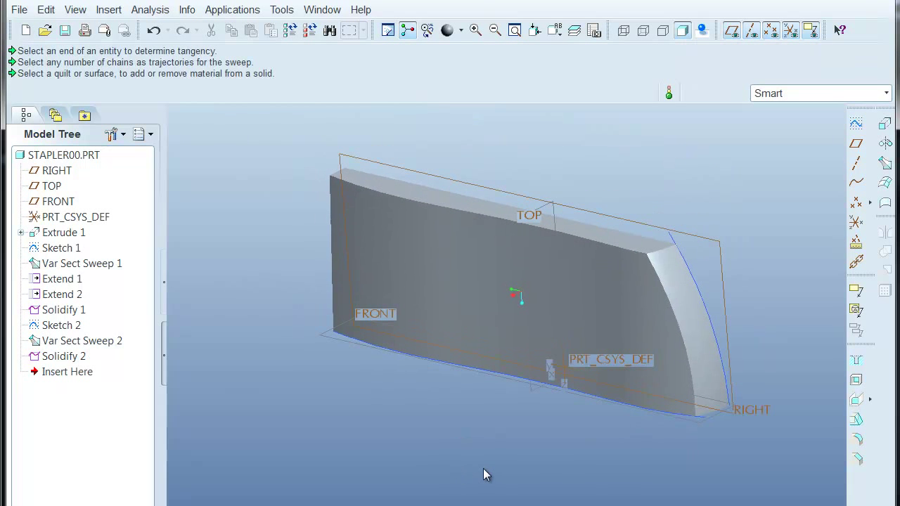
{"action": "middle_click_drag", "start_coordinate": [504, 439], "coordinate": [589, 467]}
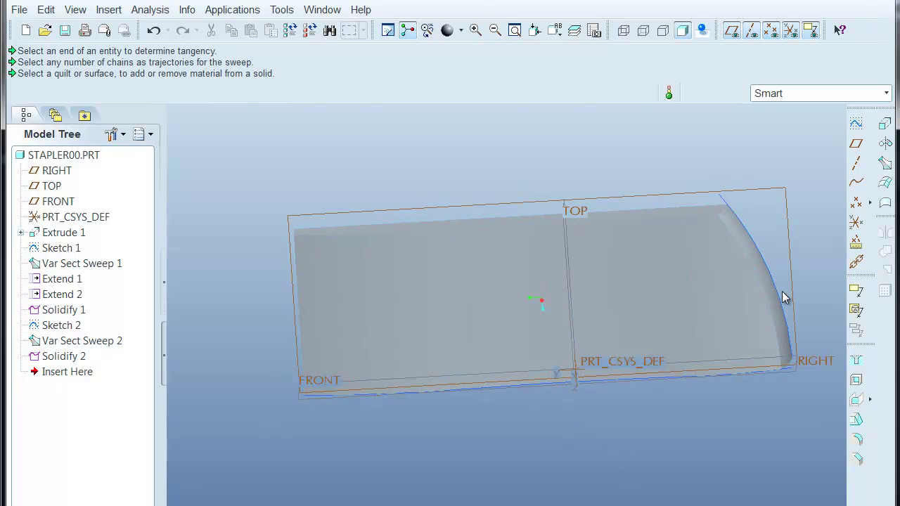
{"action": "left_click", "coordinate": [856, 123]}
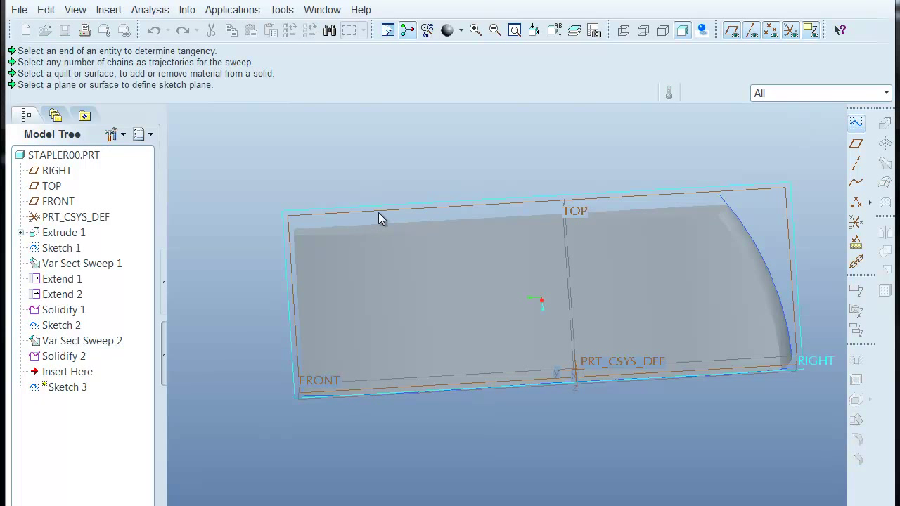
{"action": "left_click", "coordinate": [485, 207]}
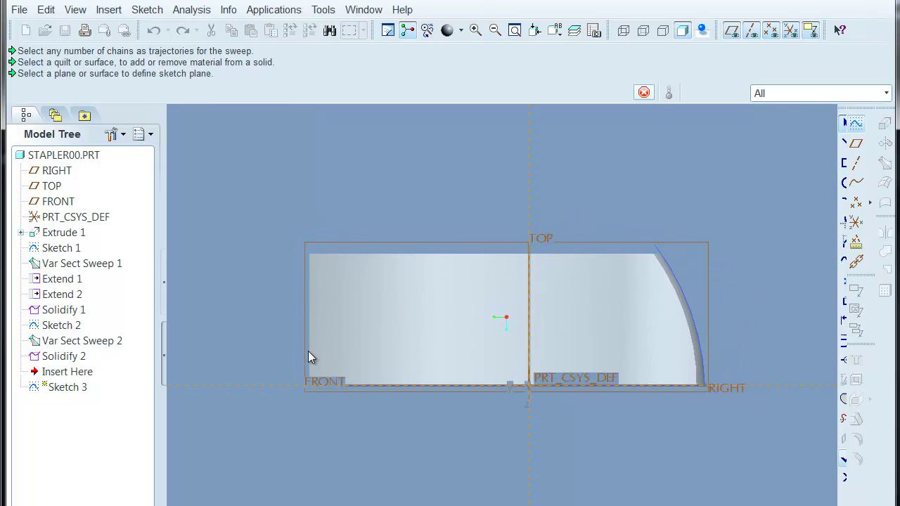
Step: Sketch an arc of about 4.75 radius from the horizontal reference outside the block's uncut end to above its upper edge
{"action": "left_click", "coordinate": [847, 222]}
{"action": "scroll", "coordinate": [330, 373], "scroll_direction": "up", "scroll_amount": 2}
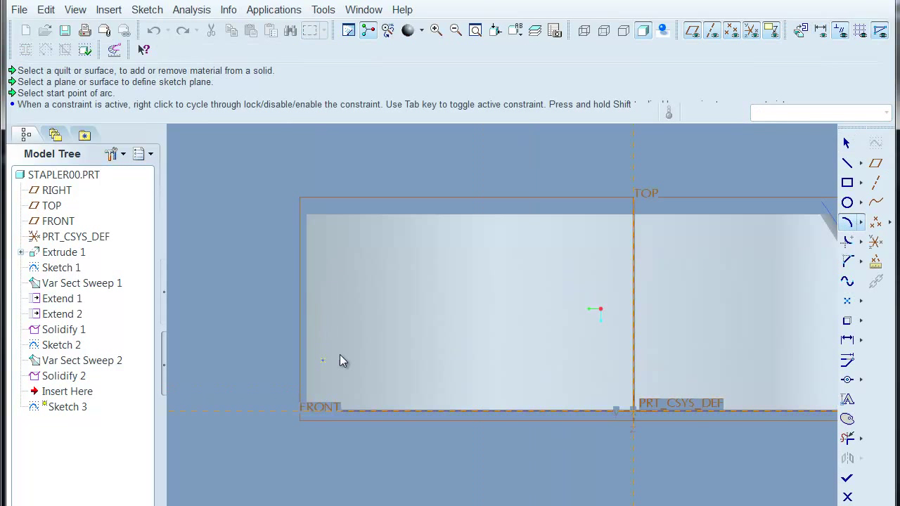
{"action": "left_click", "coordinate": [258, 411]}
{"action": "left_click", "coordinate": [430, 166]}
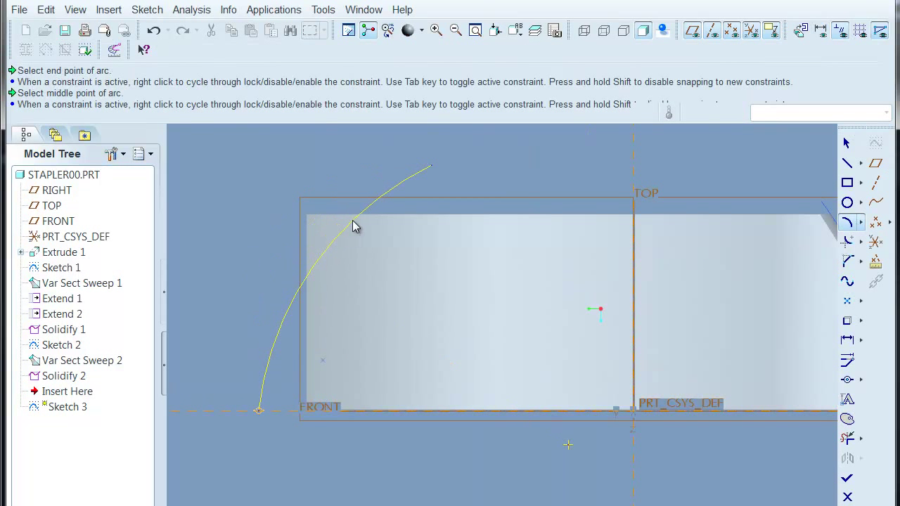
{"action": "left_click", "coordinate": [354, 225]}
{"action": "middle_click", "coordinate": [568, 449]}
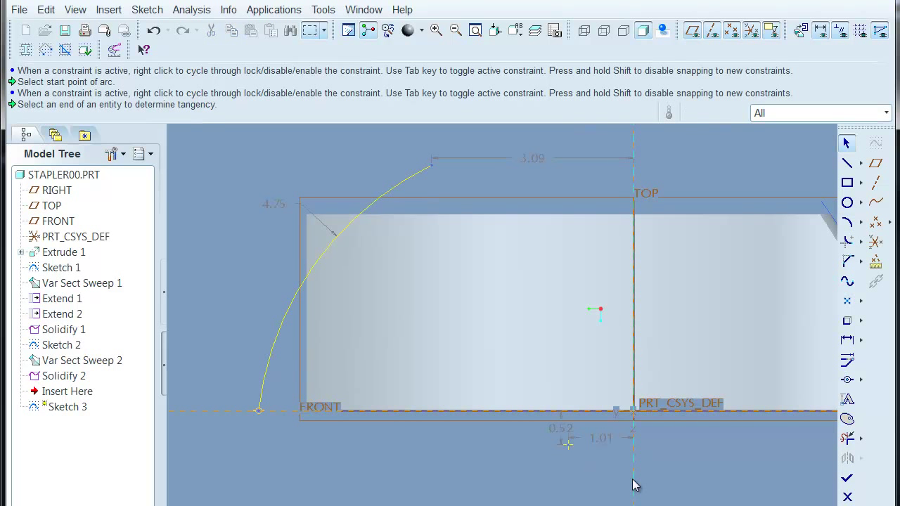
Step: Sketch a line about 0.66 high down from the arc's lower endpoint, tangent to the arc, and convert it to construction
{"action": "left_click", "coordinate": [847, 163]}
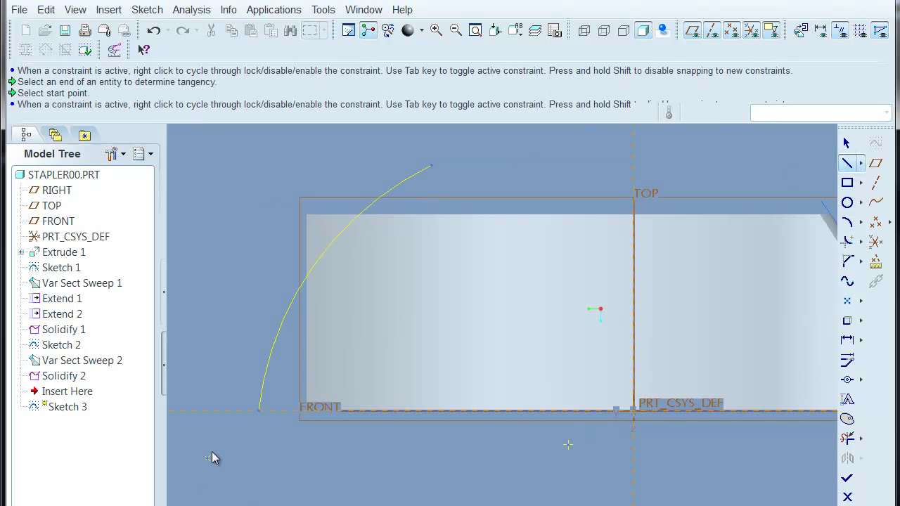
{"action": "left_click", "coordinate": [251, 413]}
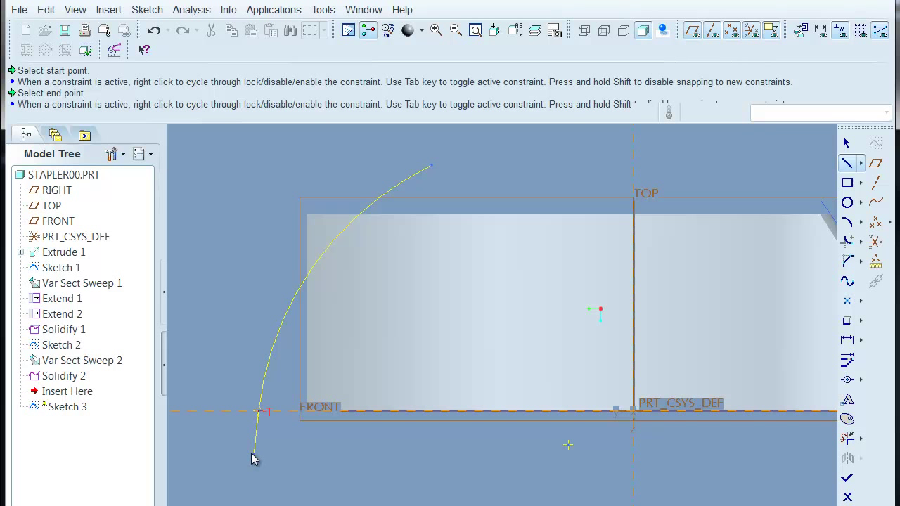
{"action": "left_click", "coordinate": [254, 452]}
{"action": "middle_click", "coordinate": [337, 462]}
{"action": "right_click", "coordinate": [333, 462]}
{"action": "left_click", "coordinate": [372, 505]}
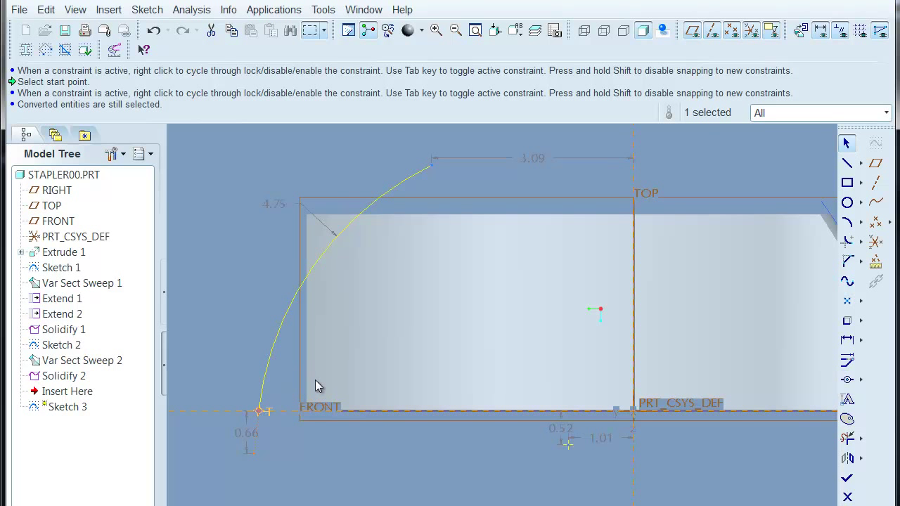
Step: Align the arc's lower endpoint with the vertical edge at the block's uncut end
{"action": "left_click", "coordinate": [847, 380]}
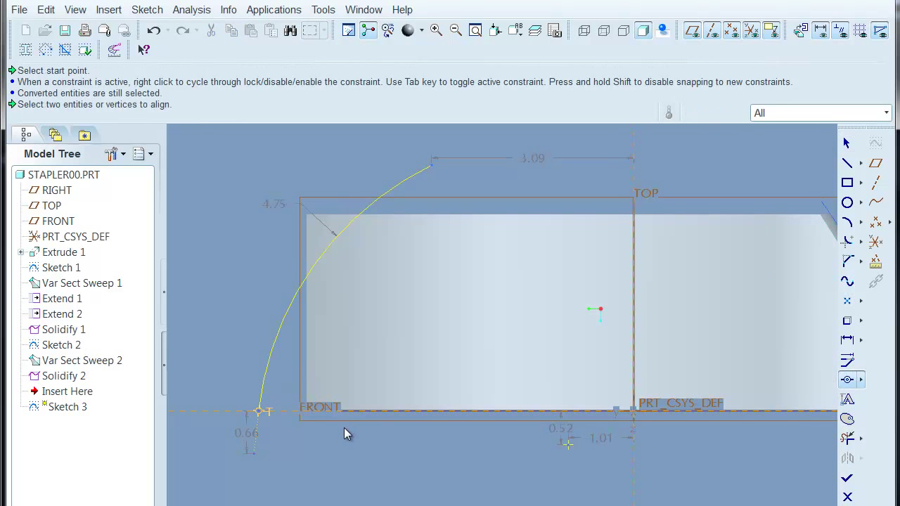
{"action": "left_click", "coordinate": [261, 417]}
{"action": "left_click", "coordinate": [305, 407]}
{"action": "middle_click", "coordinate": [350, 440]}
Step: Dimension the length of the construction line tangent to the arc's lower endpoint
{"action": "scroll", "coordinate": [295, 454], "scroll_direction": "down", "scroll_amount": 3}
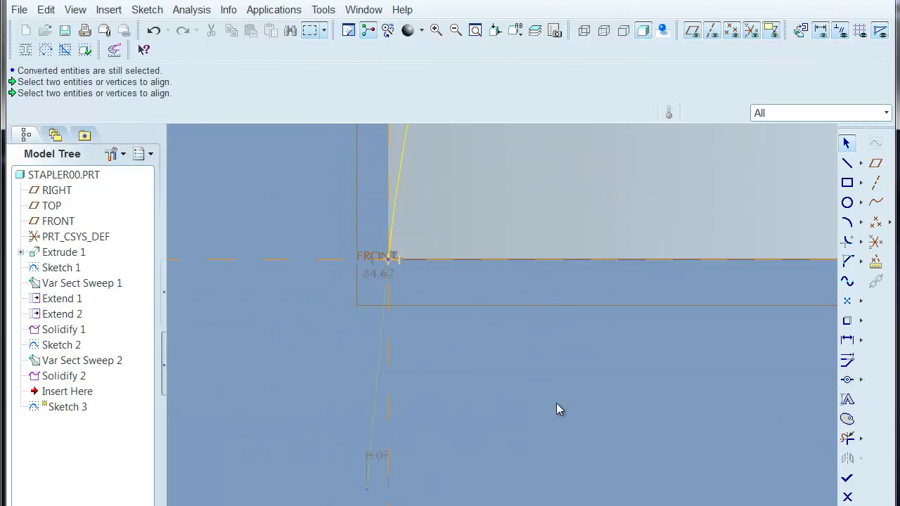
{"action": "left_click", "coordinate": [366, 444]}
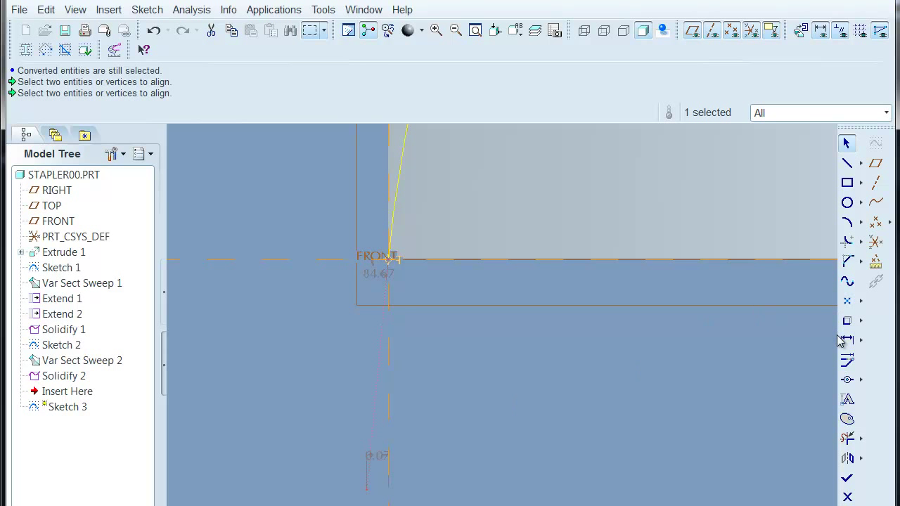
{"action": "left_click", "coordinate": [847, 339]}
{"action": "left_click", "coordinate": [372, 420]}
{"action": "middle_click", "coordinate": [335, 416]}
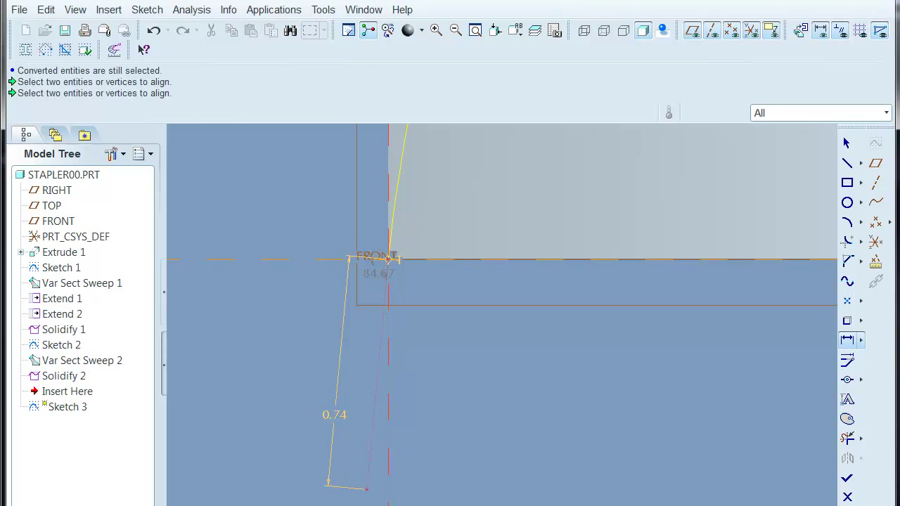
Step: Dimension the height of the arc's upper endpoint above the block's upper edge
{"action": "scroll", "coordinate": [572, 343], "scroll_direction": "down", "scroll_amount": 5}
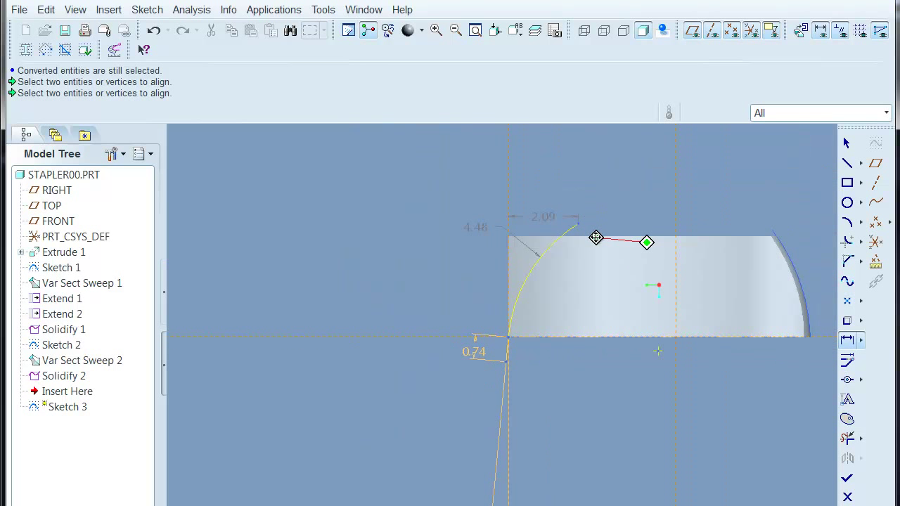
{"action": "middle_click_drag", "start_coordinate": [578, 239], "coordinate": [550, 239], "text": "shift"}
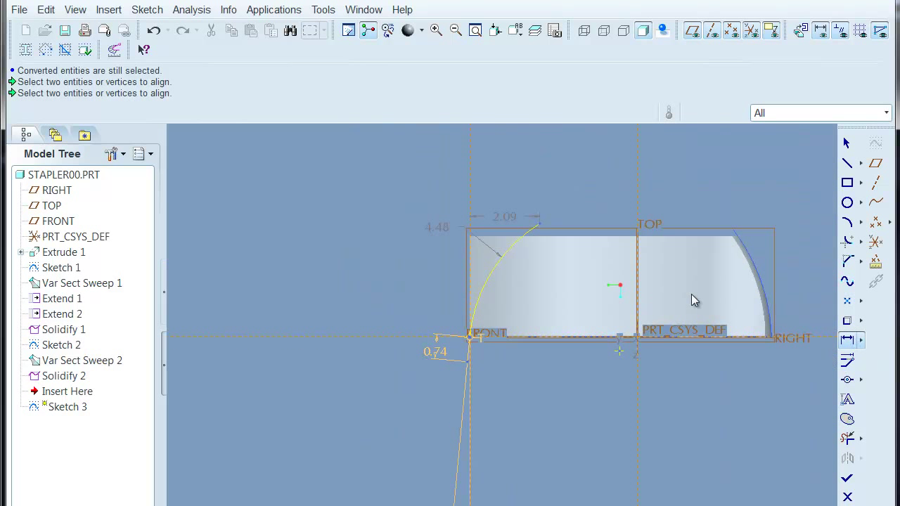
{"action": "scroll", "coordinate": [498, 204], "scroll_direction": "up", "scroll_amount": 3}
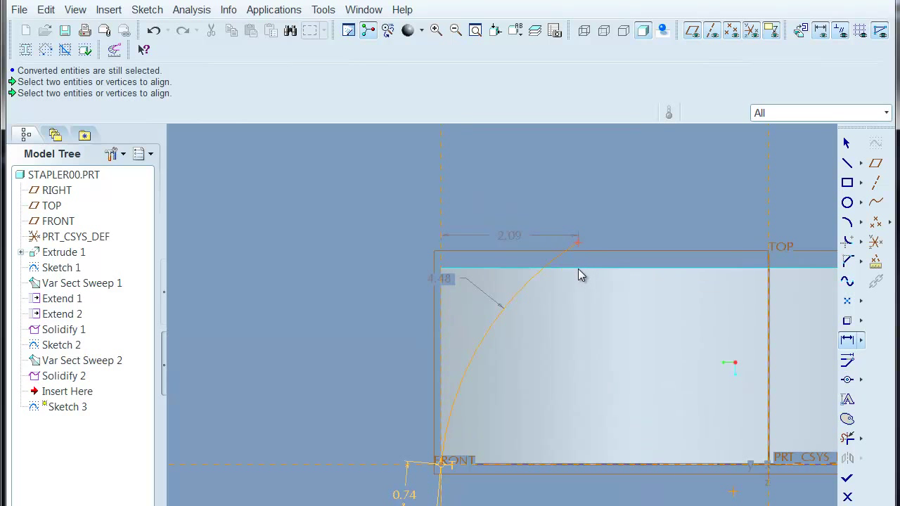
{"action": "left_click", "coordinate": [578, 268]}
{"action": "middle_click", "coordinate": [599, 257]}
{"action": "middle_click", "coordinate": [578, 242]}
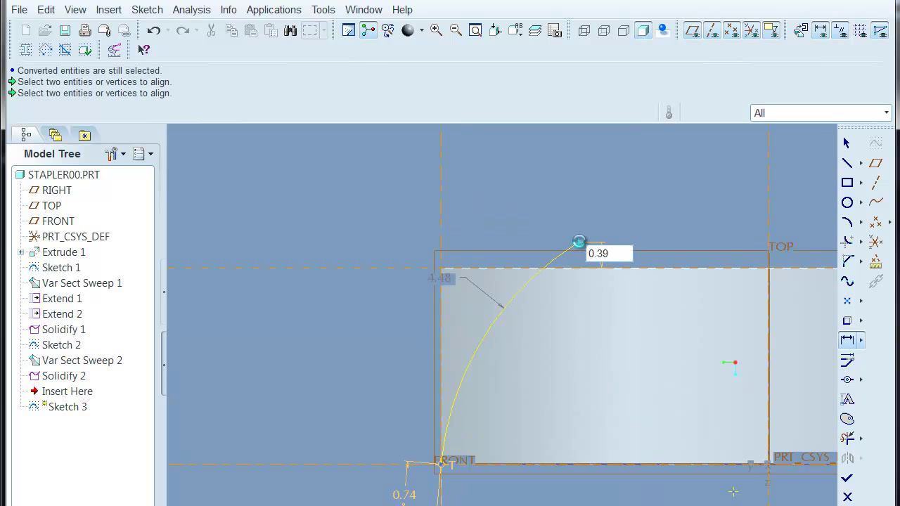
Step: Dimension the arc's upper endpoint horizontally from the vertical edge at the block's uncut end, and finish the sketch
{"action": "left_click", "coordinate": [440, 205]}
{"action": "middle_click", "coordinate": [482, 195]}
{"action": "middle_click_drag", "start_coordinate": [658, 189], "coordinate": [611, 189], "text": "shift"}
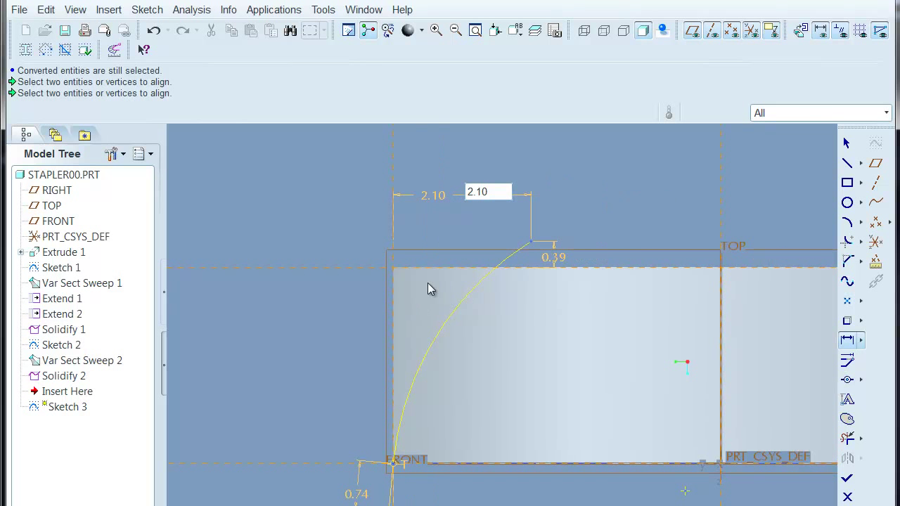
{"action": "scroll", "coordinate": [425, 298], "scroll_direction": "down", "scroll_amount": 1}
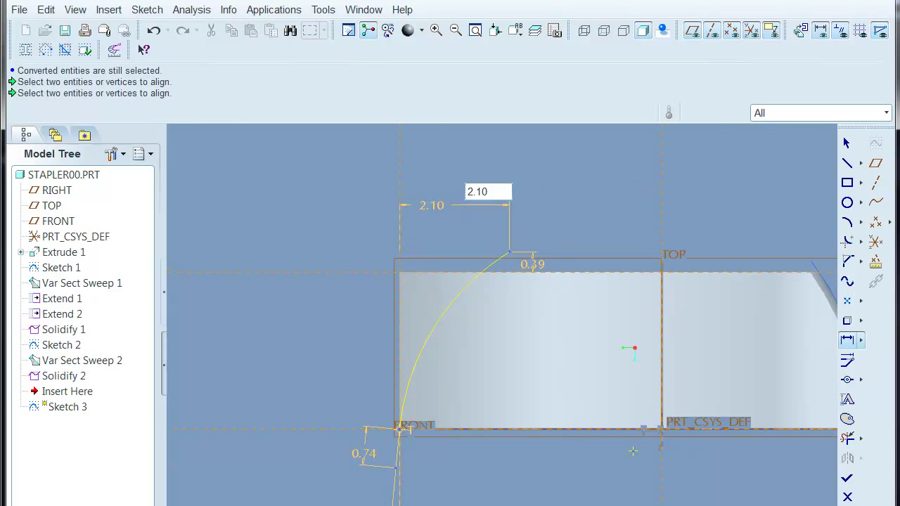
{"action": "left_click", "coordinate": [847, 478]}
Step: Copy Var Sect Sweep 2 and paste it with the Sketch 3 arc as its trajectory
{"action": "middle_click_drag", "start_coordinate": [462, 481], "coordinate": [702, 161]}
{"action": "left_click", "coordinate": [72, 344]}
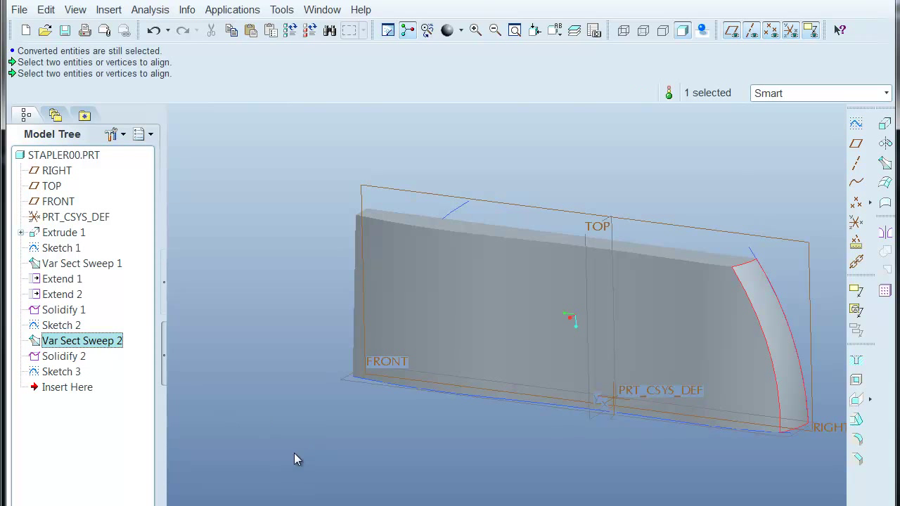
{"action": "left_click", "coordinate": [457, 210]}
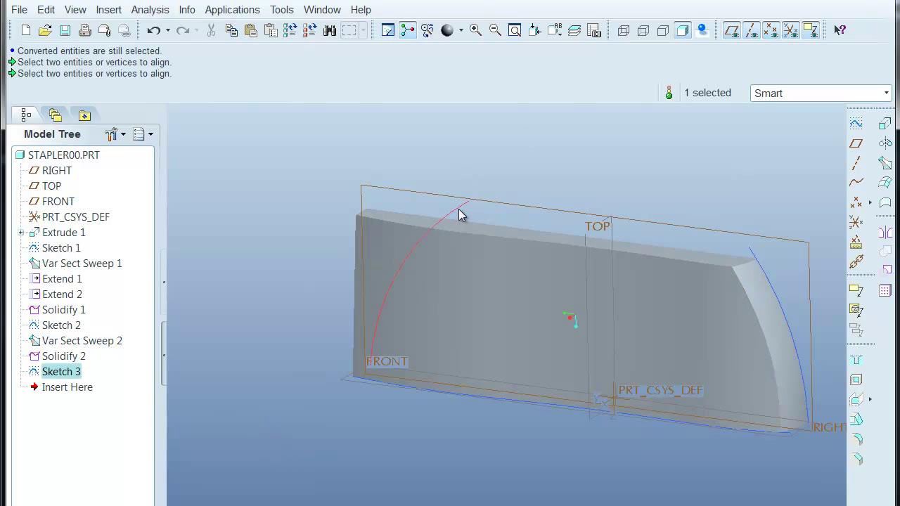
{"action": "key", "text": "ctrl+v"}
{"action": "middle_click", "coordinate": [665, 156]}
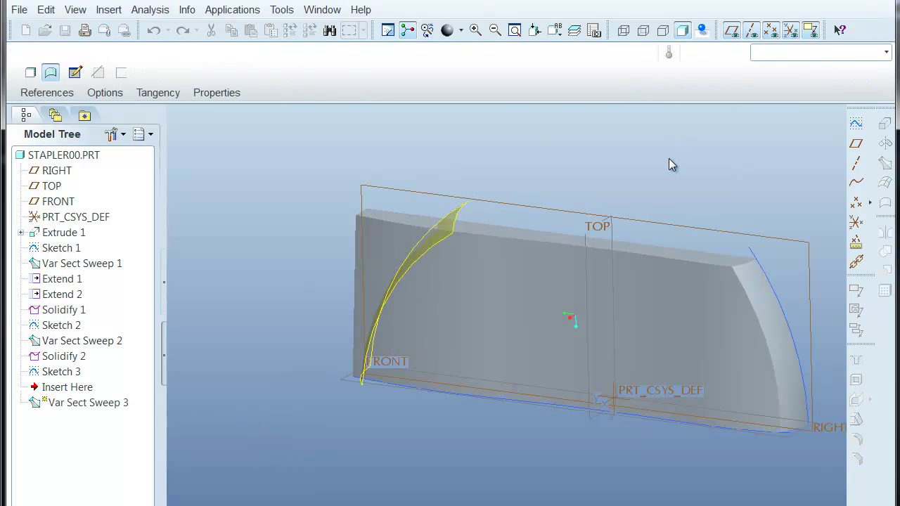
{"action": "middle_click_drag", "start_coordinate": [673, 166], "coordinate": [746, 170]}
{"action": "middle_click_drag", "start_coordinate": [423, 184], "coordinate": [426, 166]}
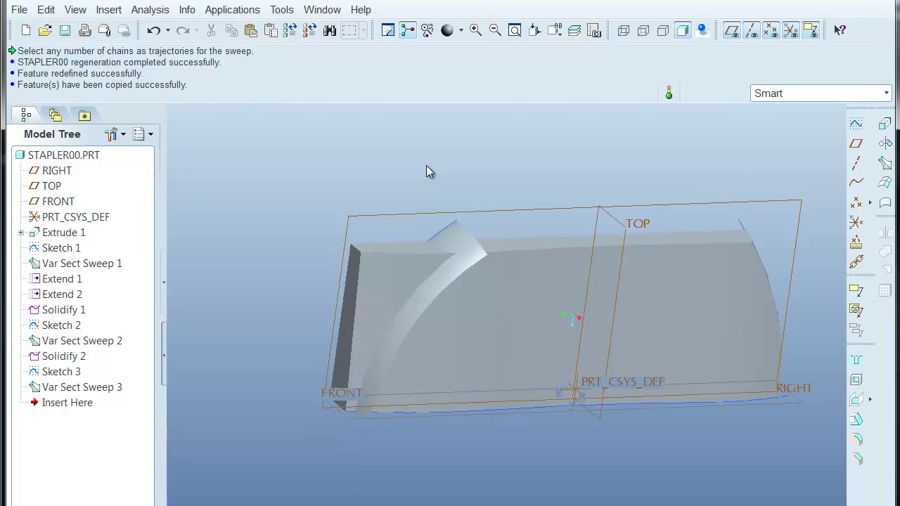
Step: Solidify the pasted swept surface as a cut, removing the block's material outside it at the uncut end
{"action": "middle_click_drag", "start_coordinate": [496, 213], "coordinate": [476, 203], "text": "shift"}
{"action": "middle_click_drag", "start_coordinate": [418, 143], "coordinate": [492, 229]}
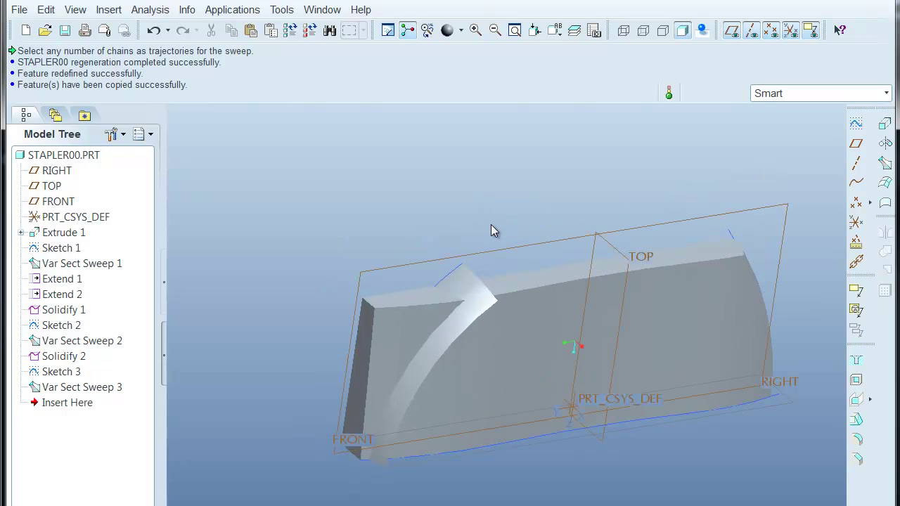
{"action": "left_click", "coordinate": [463, 286]}
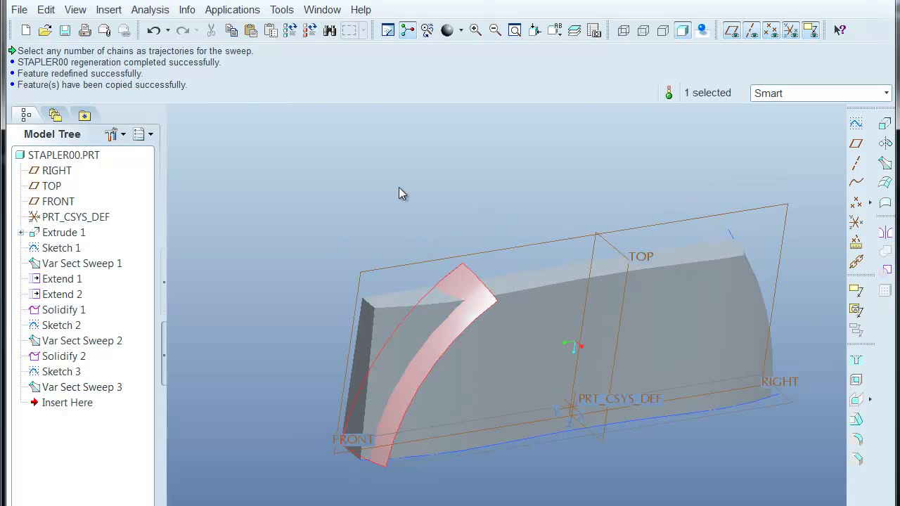
{"action": "left_click", "coordinate": [45, 9]}
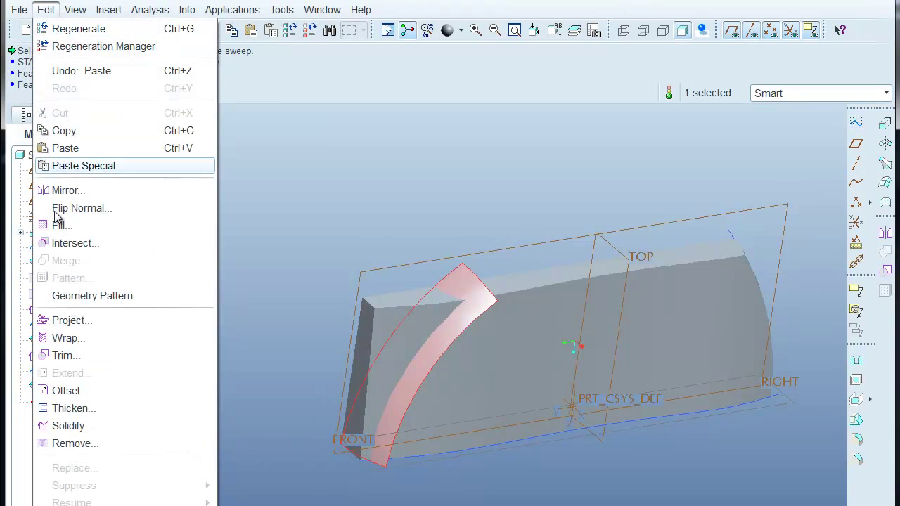
{"action": "left_click", "coordinate": [83, 427]}
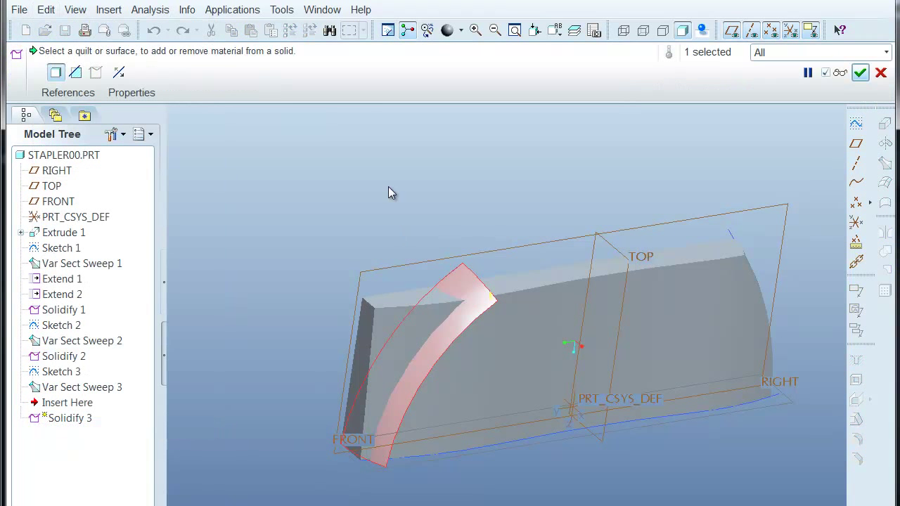
{"action": "left_click", "coordinate": [76, 72]}
{"action": "middle_click_drag", "start_coordinate": [493, 256], "coordinate": [459, 191]}
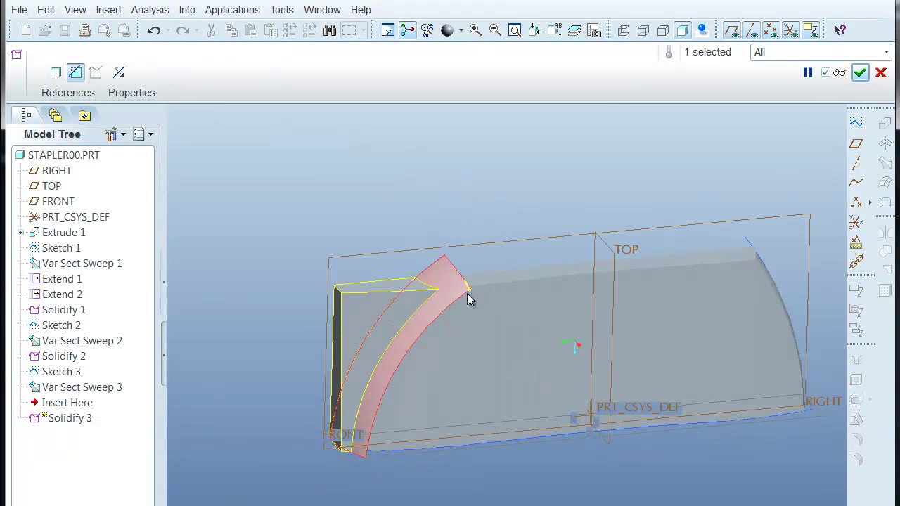
{"action": "middle_click", "coordinate": [384, 205]}
Step: Start a new sketch on the RIGHT datum plane with the default orientation
{"action": "middle_click_drag", "start_coordinate": [384, 205], "coordinate": [579, 193]}
{"action": "left_click", "coordinate": [855, 124]}
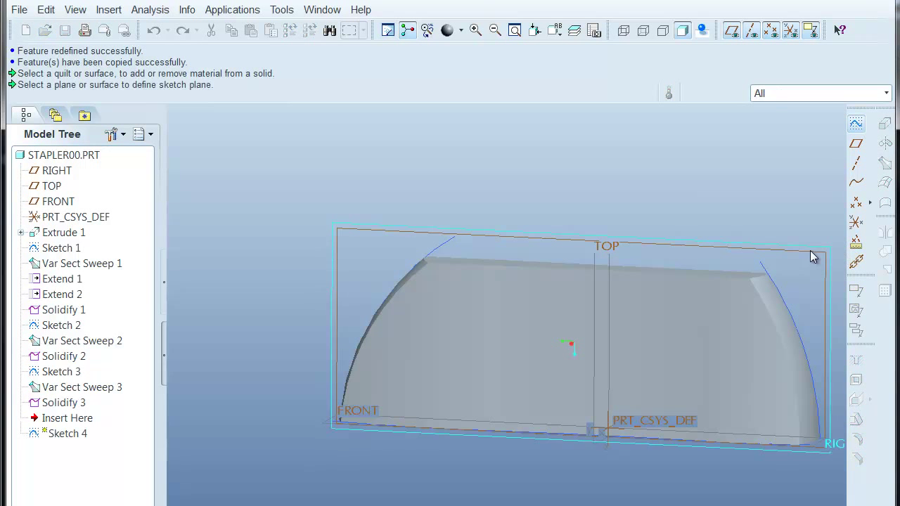
{"action": "left_click", "coordinate": [819, 250]}
{"action": "middle_click", "coordinate": [819, 251]}
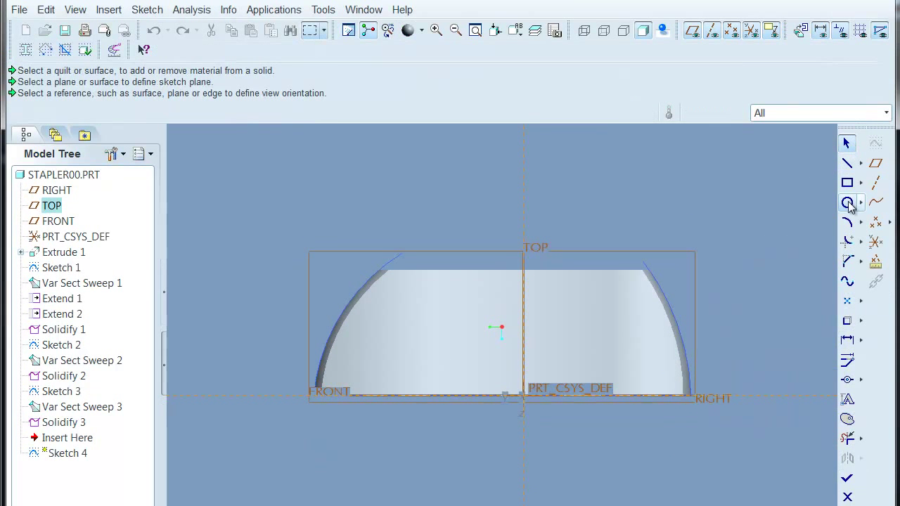
Step: Sketch two tangent arcs of about 27.37 and 14.68 radius, meeting near mid-length, across the body below its upper edge
{"action": "left_click", "coordinate": [847, 221]}
{"action": "left_click", "coordinate": [324, 318]}
{"action": "left_click", "coordinate": [500, 288]}
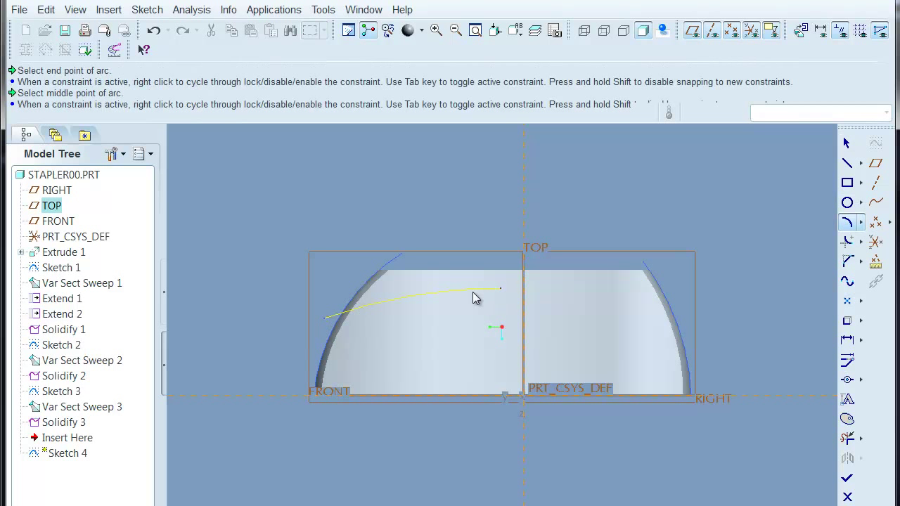
{"action": "left_click", "coordinate": [432, 295]}
{"action": "left_click", "coordinate": [499, 288]}
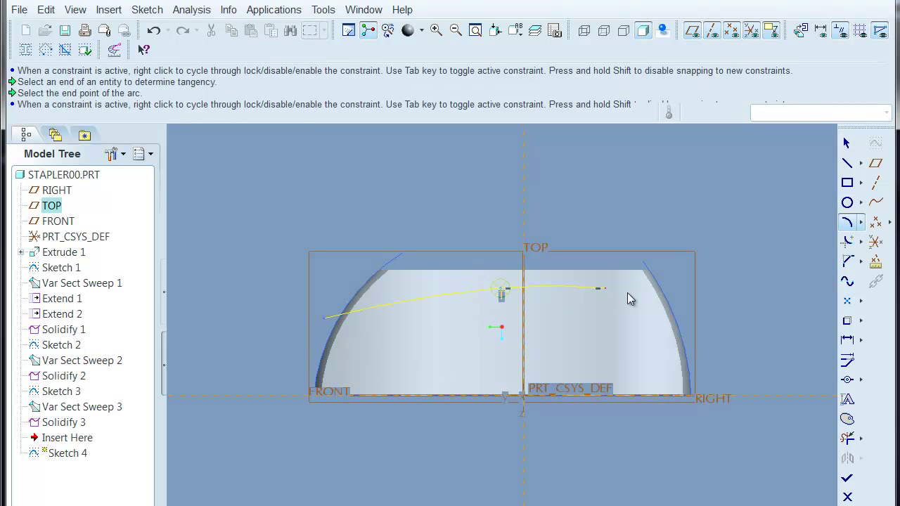
{"action": "left_click", "coordinate": [683, 298]}
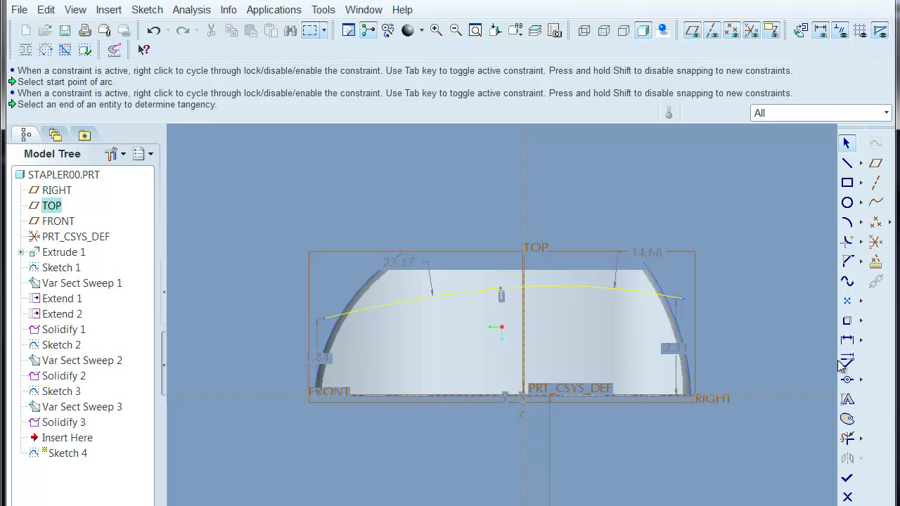
Step: Dimension the horizontal distances from the vertical reference to the outer endpoints of both arcs
{"action": "left_click", "coordinate": [847, 340]}
{"action": "left_click", "coordinate": [683, 299]}
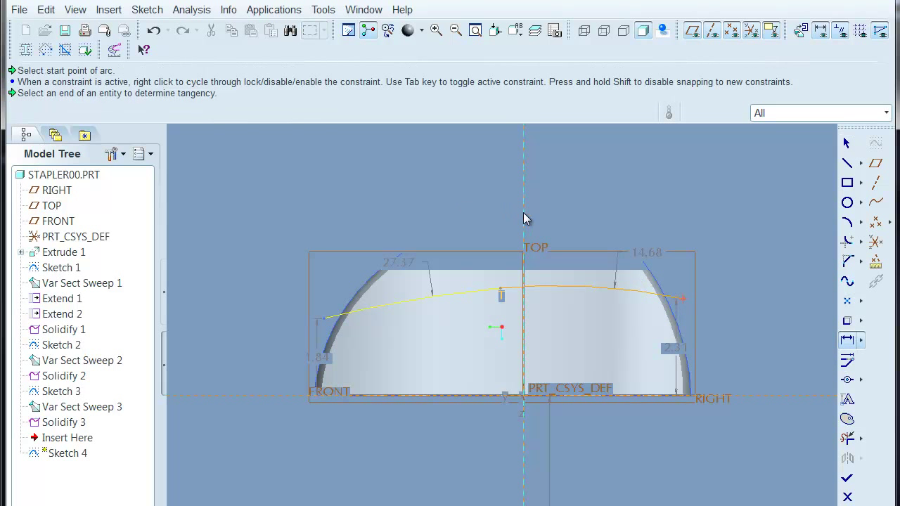
{"action": "middle_click", "coordinate": [624, 229]}
{"action": "key", "text": "Return"}
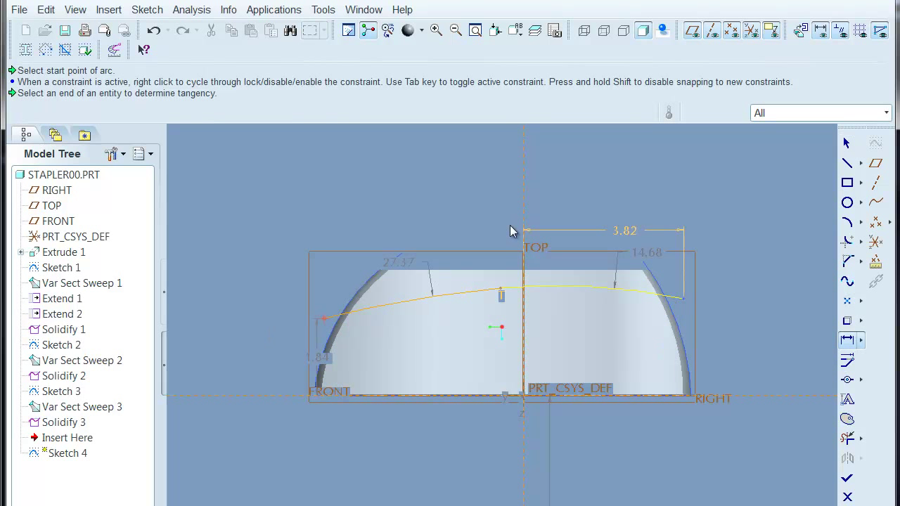
{"action": "middle_click", "coordinate": [441, 257]}
{"action": "key", "text": "Return"}
Step: Dimension the vertical distance from the body's upper edge to the point where the two arcs meet
{"action": "scroll", "coordinate": [745, 290], "scroll_direction": "down", "scroll_amount": 2}
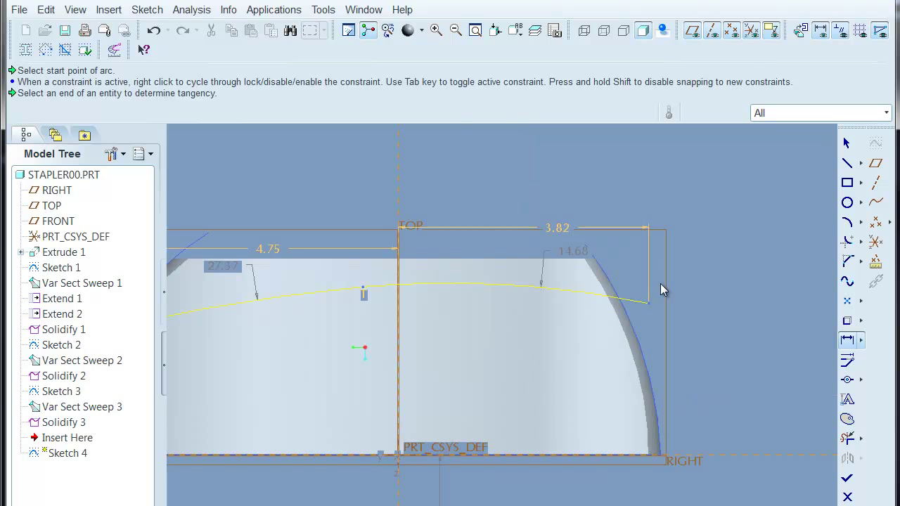
{"action": "left_click", "coordinate": [365, 287]}
{"action": "left_click", "coordinate": [343, 258]}
{"action": "middle_click", "coordinate": [340, 275]}
{"action": "key", "text": "Return"}
{"action": "scroll", "coordinate": [344, 165], "scroll_direction": "up", "scroll_amount": 2}
{"action": "mouse_move", "coordinate": [379, 154]}
{"action": "middle_mouse_down", "text": "shift"}
{"action": "mouse_move", "coordinate": [513, 205]}
{"action": "mouse_move", "coordinate": [524, 219]}
{"action": "middle_mouse_up", "text": "shift"}
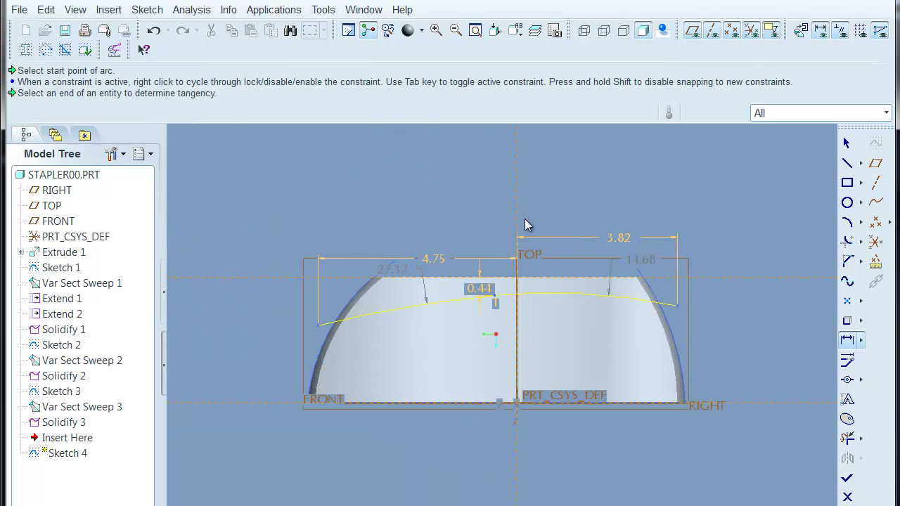
Step: Dimension the depth of both arcs' outer endpoints below the body's upper edge
{"action": "middle_click", "coordinate": [729, 299]}
{"action": "left_click", "coordinate": [676, 306]}
{"action": "left_click", "coordinate": [716, 280]}
{"action": "middle_click", "coordinate": [716, 283]}
{"action": "left_click", "coordinate": [319, 327]}
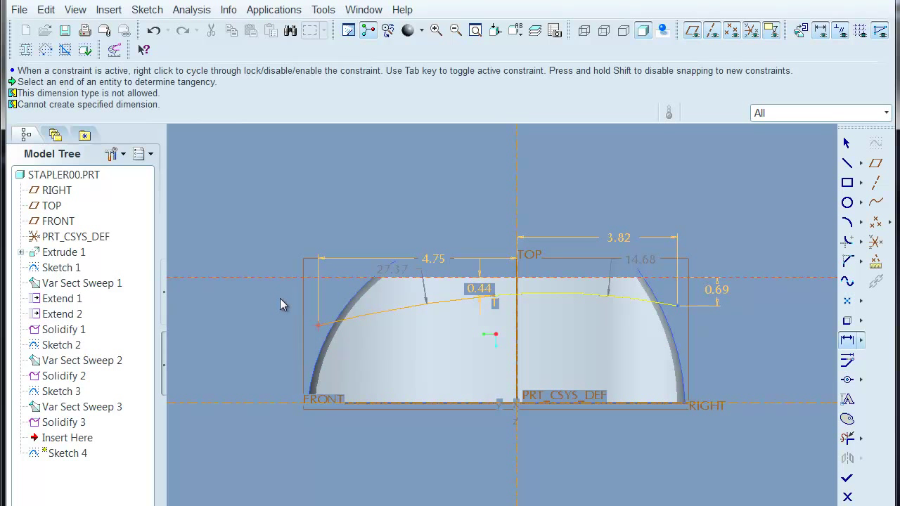
{"action": "middle_click", "coordinate": [280, 298]}
{"action": "middle_click", "coordinate": [280, 189]}
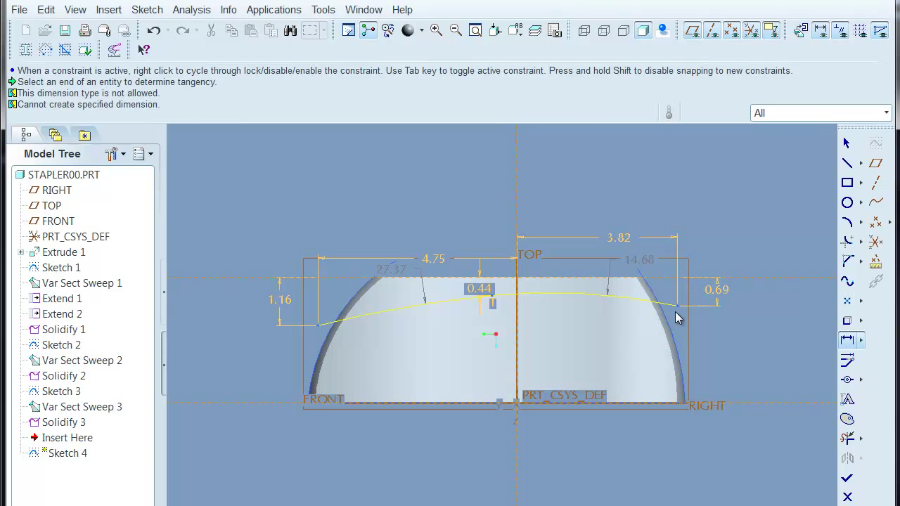
Step: Move the arcs' junction to about 0.26 below the upper edge and the second arc's outer endpoint to about 3.94 across, 0.50 down
{"action": "scroll", "coordinate": [433, 230], "scroll_direction": "up", "scroll_amount": 1}
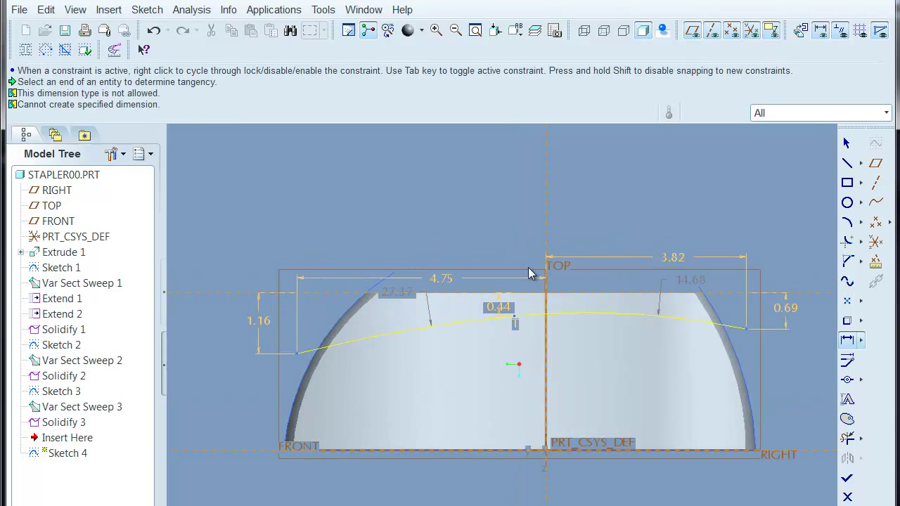
{"action": "middle_click", "coordinate": [672, 376]}
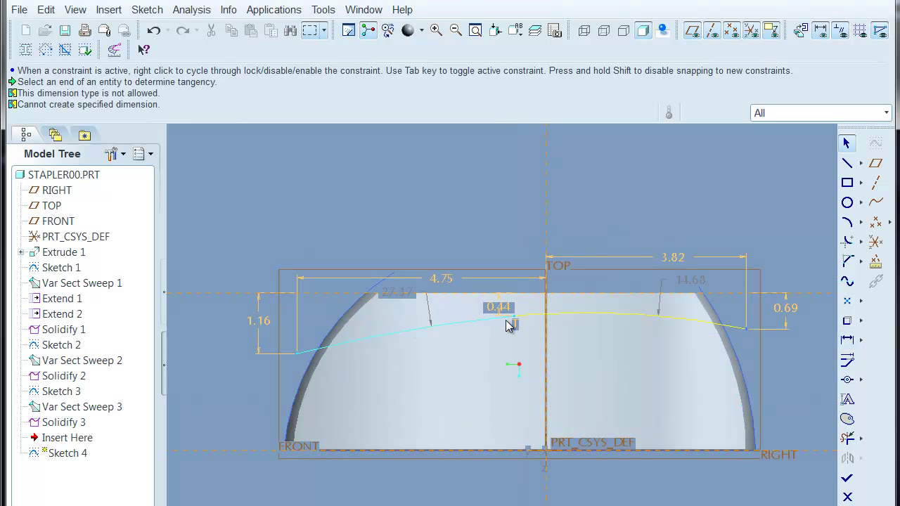
{"action": "left_click_drag", "start_coordinate": [509, 325], "coordinate": [518, 317]}
{"action": "left_click_drag", "start_coordinate": [744, 327], "coordinate": [753, 323]}
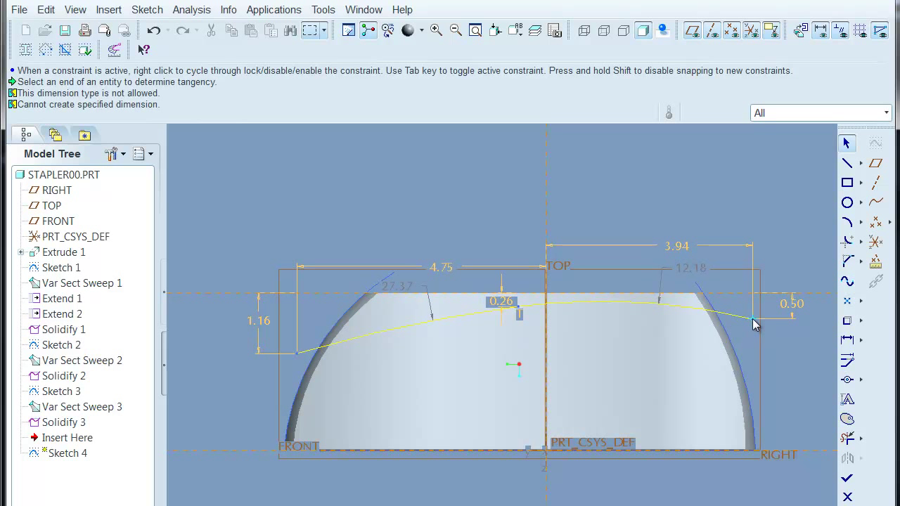
Step: Dimension the horizontal distance from the arcs' junction to the vertical reference
{"action": "left_click", "coordinate": [847, 340]}
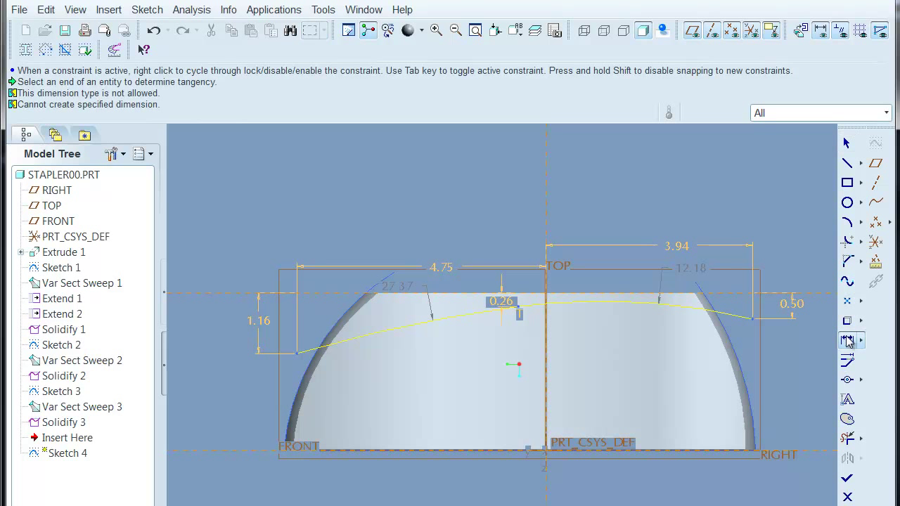
{"action": "left_click", "coordinate": [519, 310]}
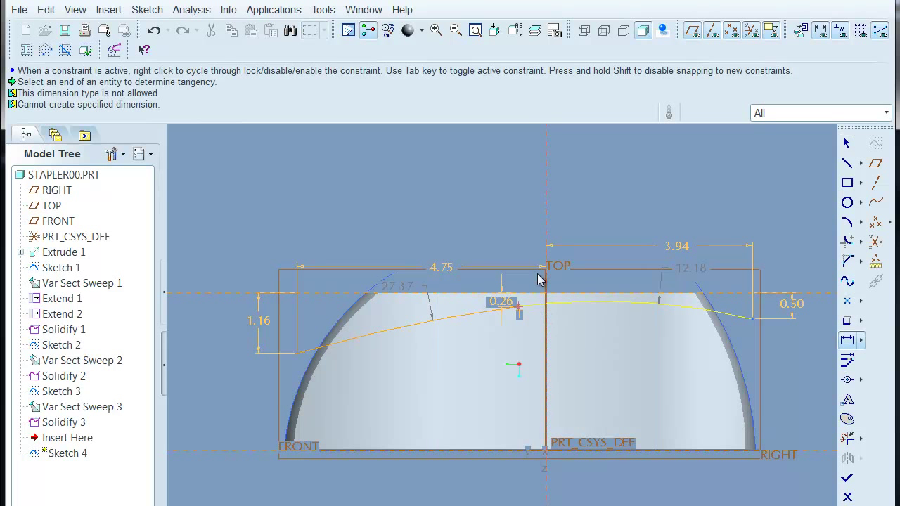
{"action": "middle_click", "coordinate": [534, 248]}
{"action": "middle_click_drag", "start_coordinate": [468, 211], "coordinate": [465, 168], "text": "shift"}
{"action": "middle_click_drag", "start_coordinate": [548, 254], "coordinate": [553, 290], "text": "shift"}
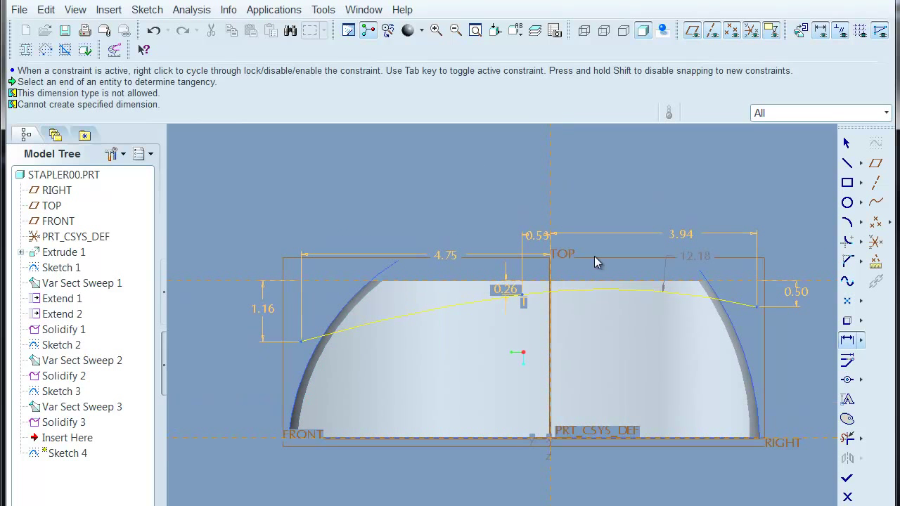
Step: Accept the two-arc top profile sketch and clear the selection
{"action": "middle_click_drag", "start_coordinate": [711, 398], "coordinate": [710, 367], "text": "shift"}
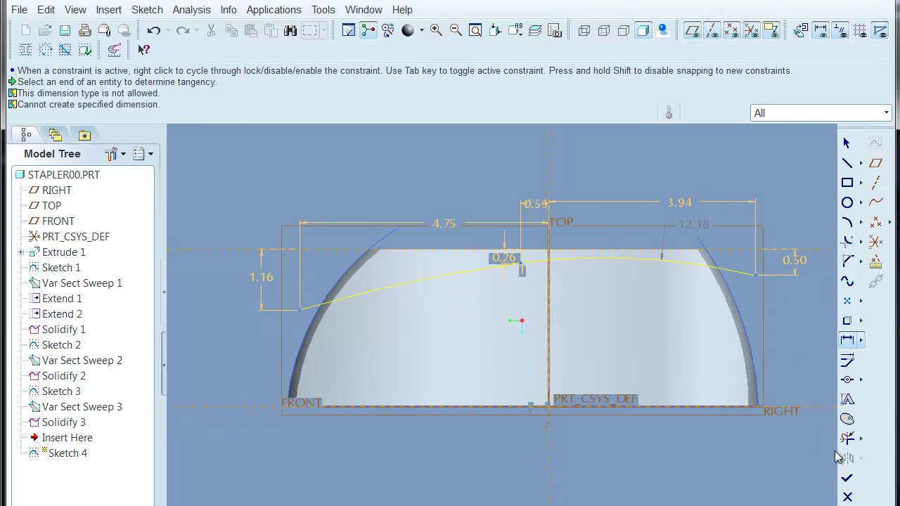
{"action": "left_click", "coordinate": [845, 475]}
{"action": "mouse_move", "coordinate": [726, 173]}
{"action": "middle_mouse_down"}
{"action": "mouse_move", "coordinate": [665, 196]}
{"action": "mouse_move", "coordinate": [619, 188]}
{"action": "middle_mouse_up"}
{"action": "left_click", "coordinate": [535, 174]}
Step: Try a copy of Var Sect Sweep 2 along the new top curve and undo the paste
{"action": "left_click", "coordinate": [58, 344]}
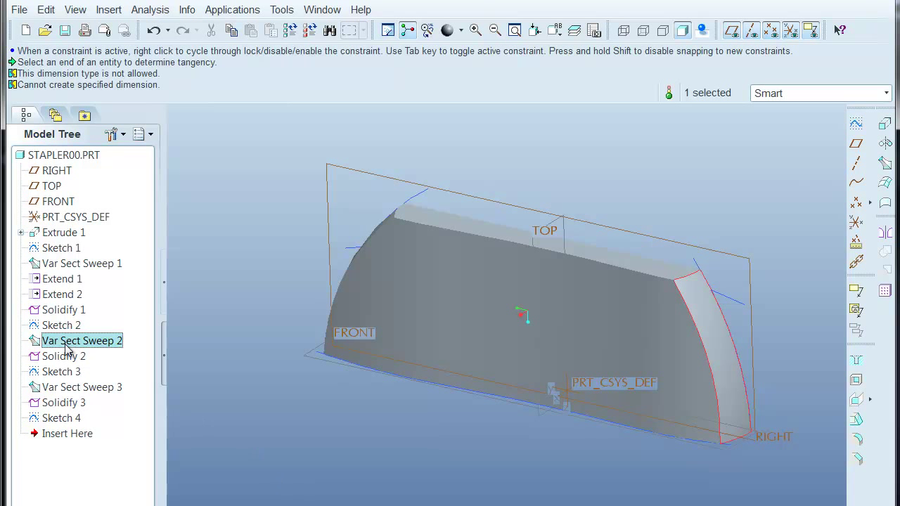
{"action": "left_click", "coordinate": [249, 159]}
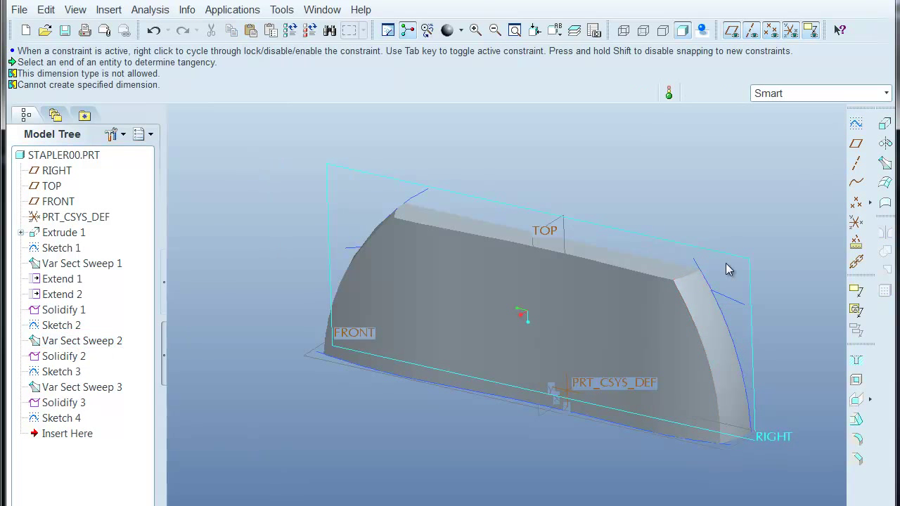
{"action": "left_click", "coordinate": [736, 301]}
{"action": "key", "text": "ctrl+v"}
{"action": "middle_click", "coordinate": [770, 176]}
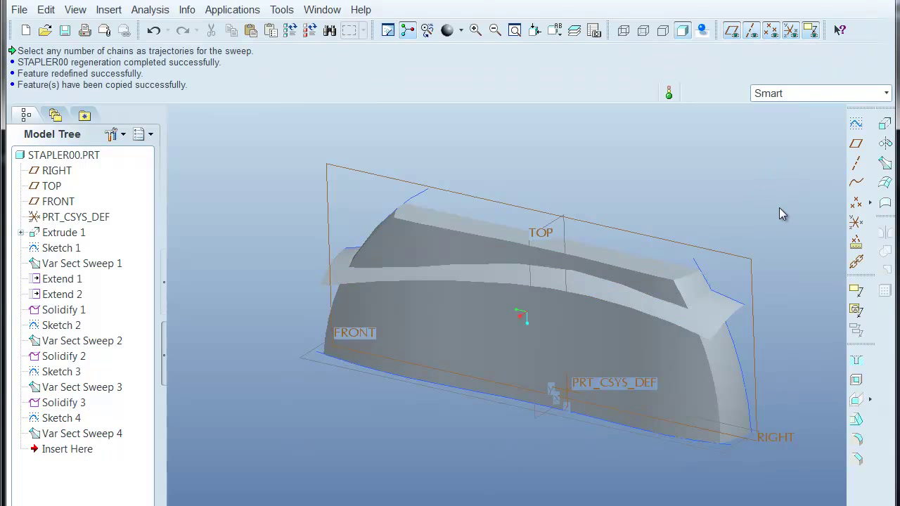
{"action": "key", "text": "ctrl+z"}
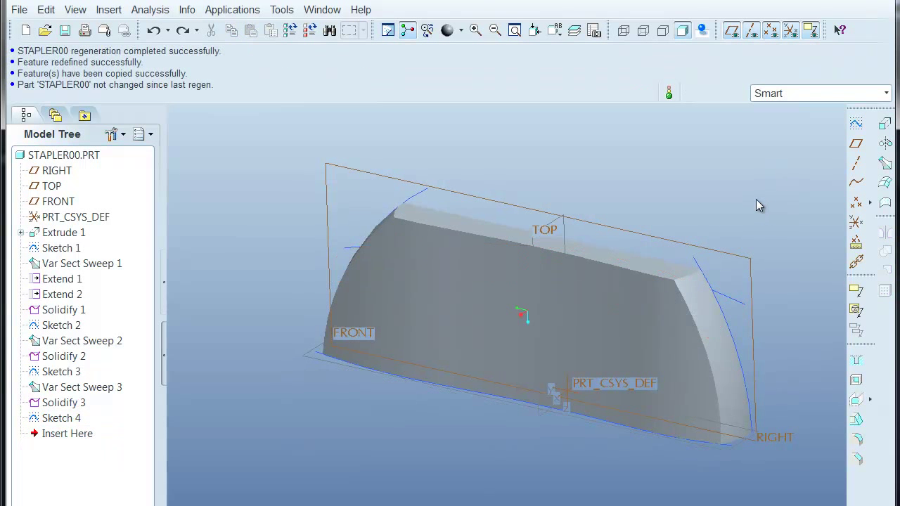
Step: Try to paste a copy of Var Sect Sweep 1 along the top curve of Sketch 4
{"action": "left_click", "coordinate": [70, 265]}
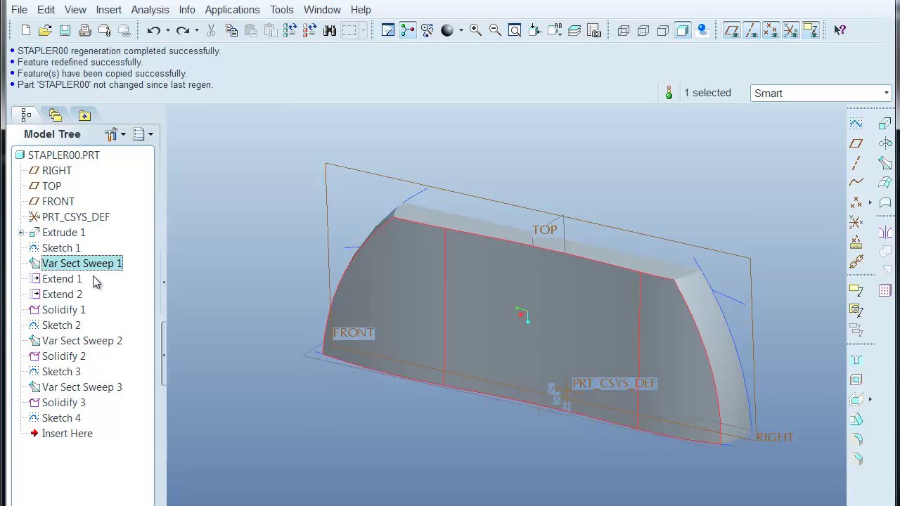
{"action": "key", "text": "ctrl+c"}
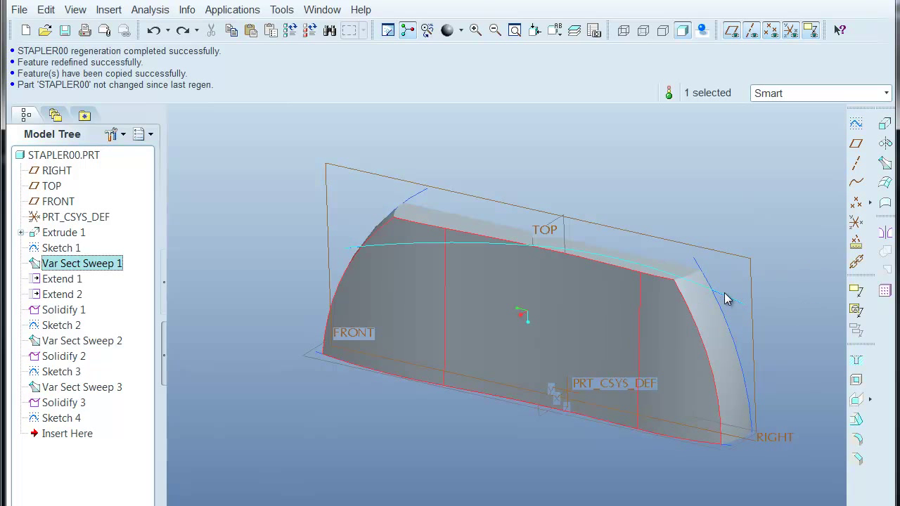
{"action": "key", "text": "ctrl+v"}
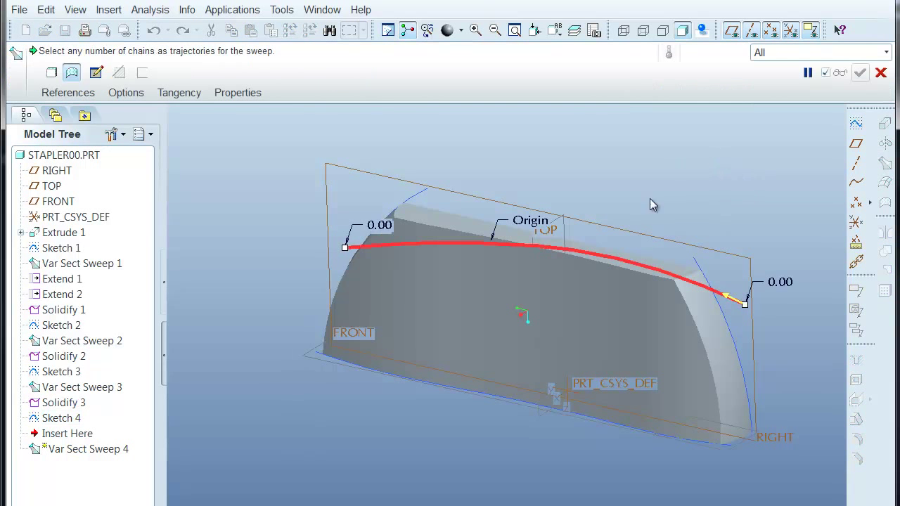
{"action": "left_click", "coordinate": [880, 72]}
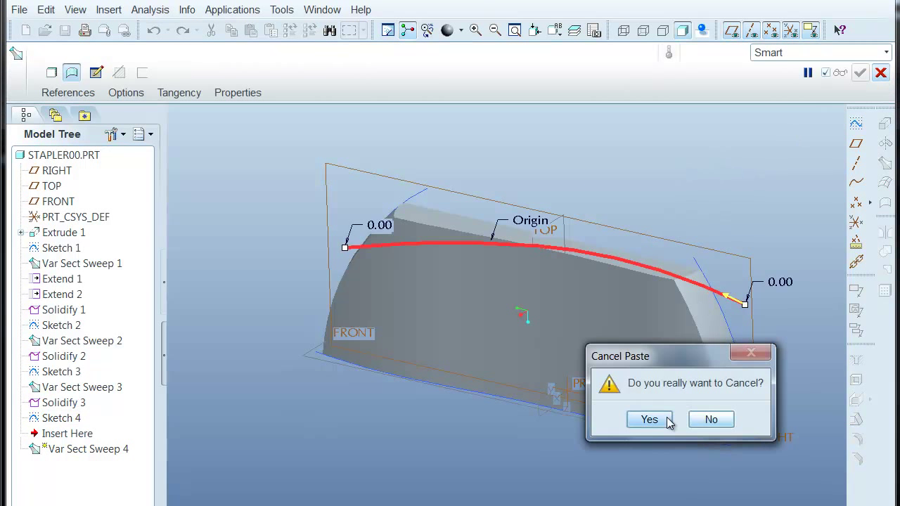
{"action": "left_click", "coordinate": [650, 419]}
{"action": "left_click", "coordinate": [65, 264]}
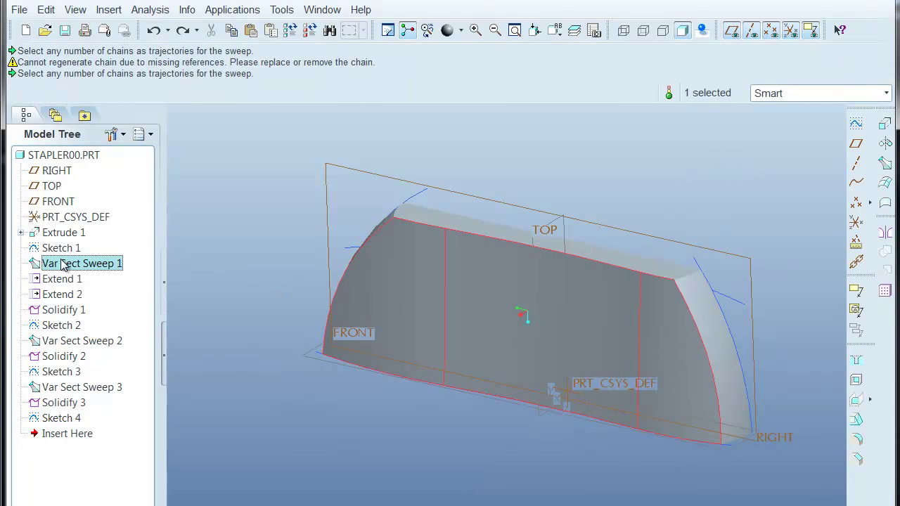
{"action": "left_click", "coordinate": [59, 342]}
{"action": "left_click", "coordinate": [276, 392]}
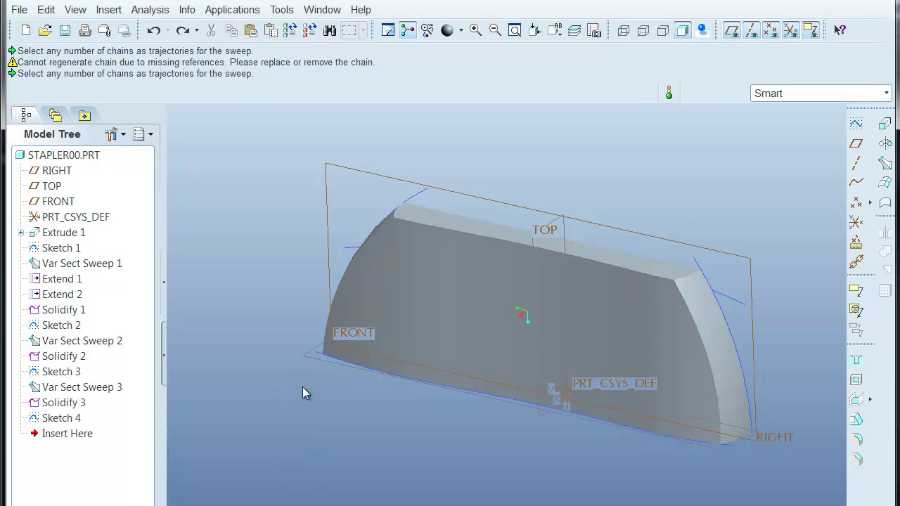
{"action": "left_click", "coordinate": [736, 300]}
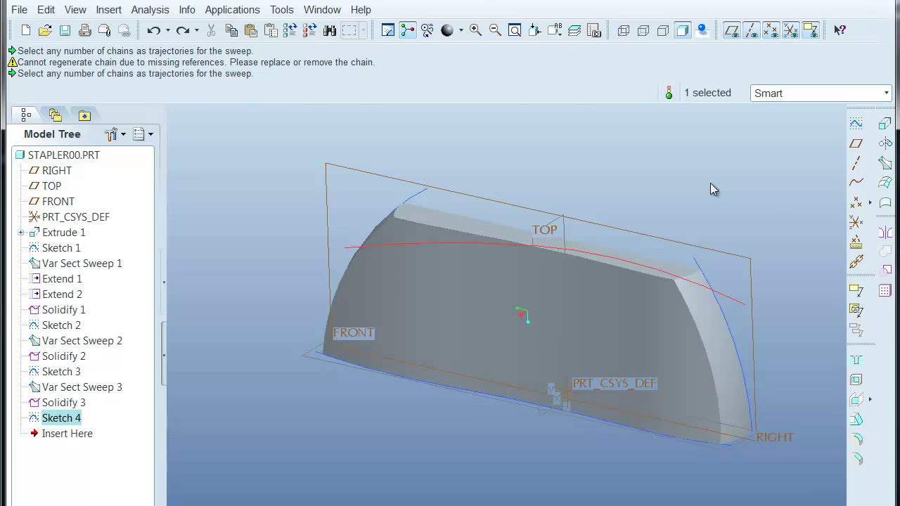
{"action": "key", "text": "ctrl+v"}
{"action": "key", "text": "Escape"}
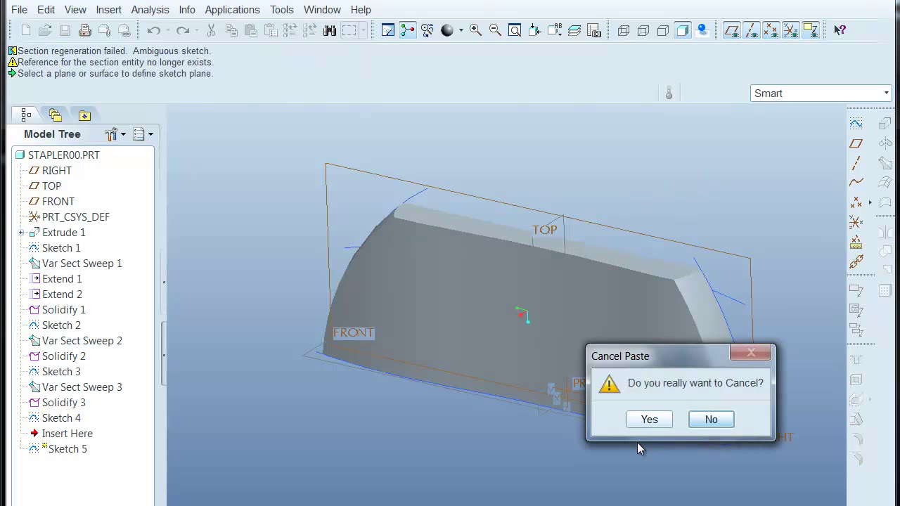
{"action": "left_click", "coordinate": [649, 420]}
Step: Copy Var Sect Sweep 2 and paste it with the Sketch 4 top curve as its origin trajectory
{"action": "left_click", "coordinate": [75, 341]}
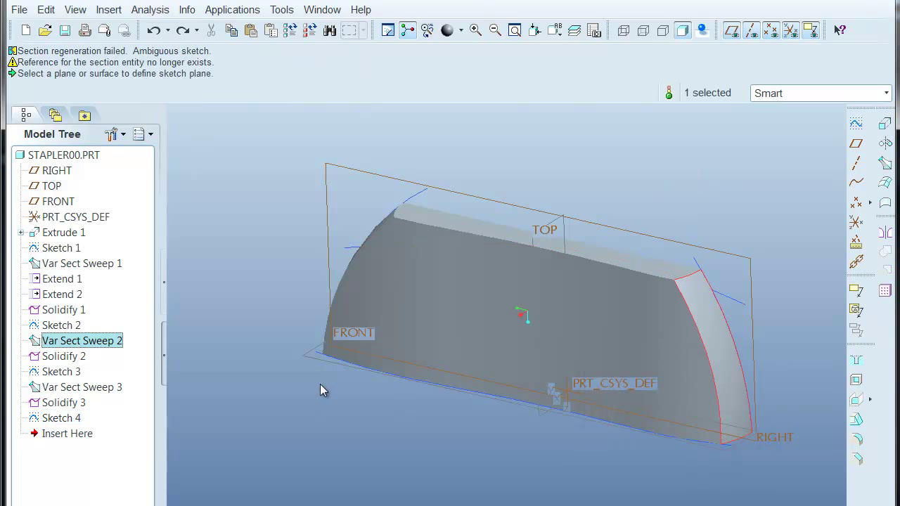
{"action": "left_click", "coordinate": [737, 302]}
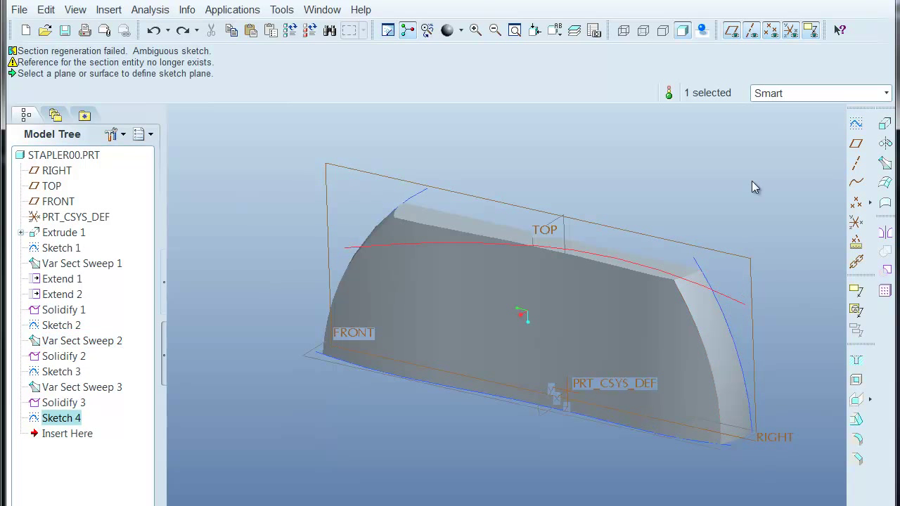
{"action": "key", "text": "ctrl+v"}
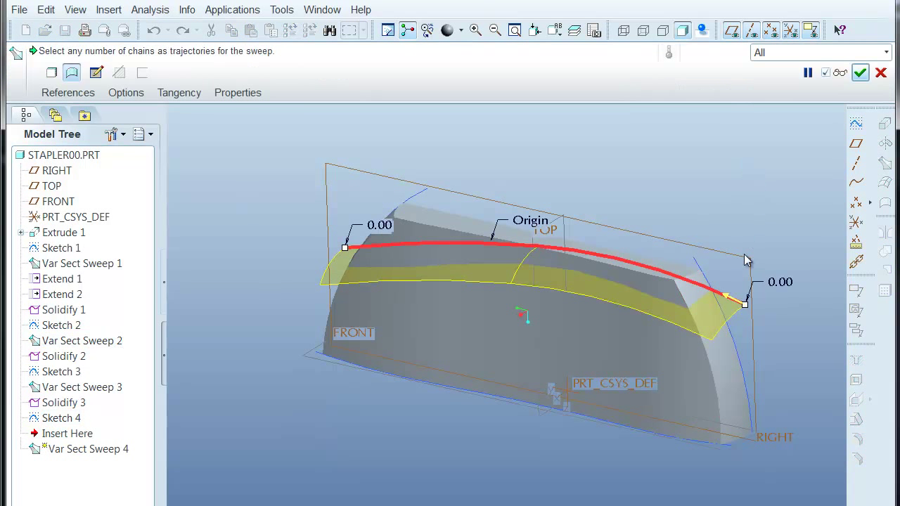
{"action": "middle_click_drag", "start_coordinate": [706, 195], "coordinate": [738, 225]}
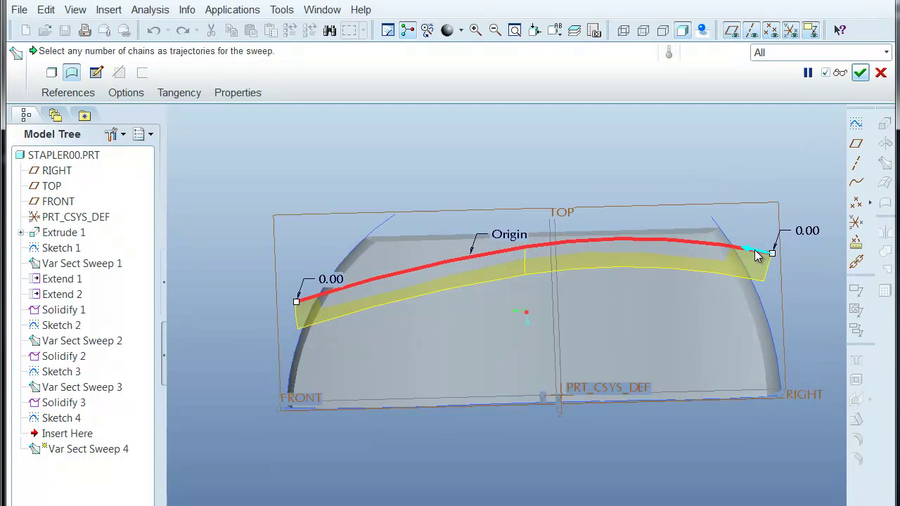
{"action": "left_click", "coordinate": [755, 251]}
{"action": "middle_click_drag", "start_coordinate": [374, 192], "coordinate": [319, 193]}
{"action": "middle_click", "coordinate": [319, 194]}
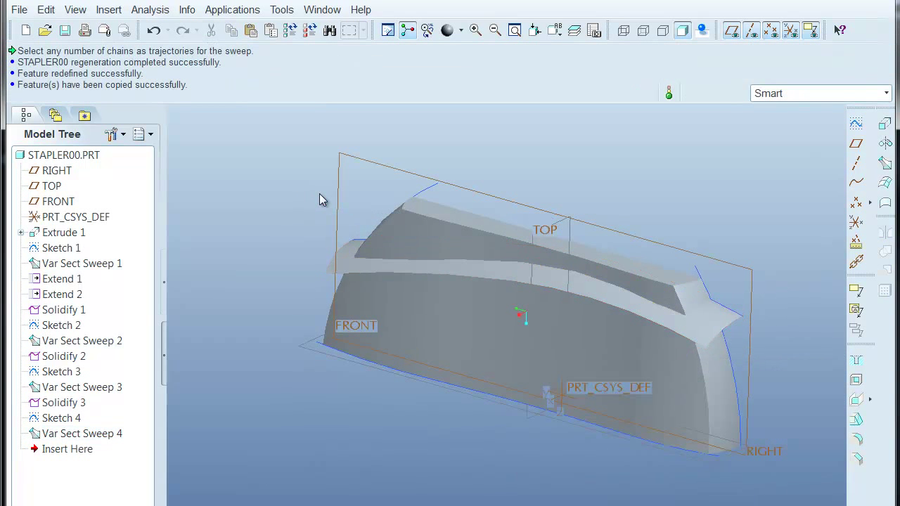
Step: Solidify the new swept surface as a cut that removes the body material above it
{"action": "left_click", "coordinate": [708, 330]}
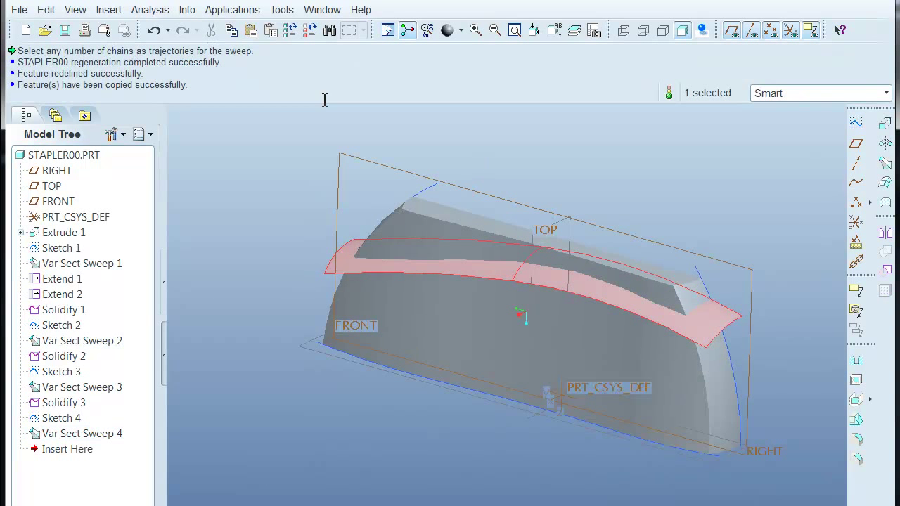
{"action": "left_click", "coordinate": [46, 9]}
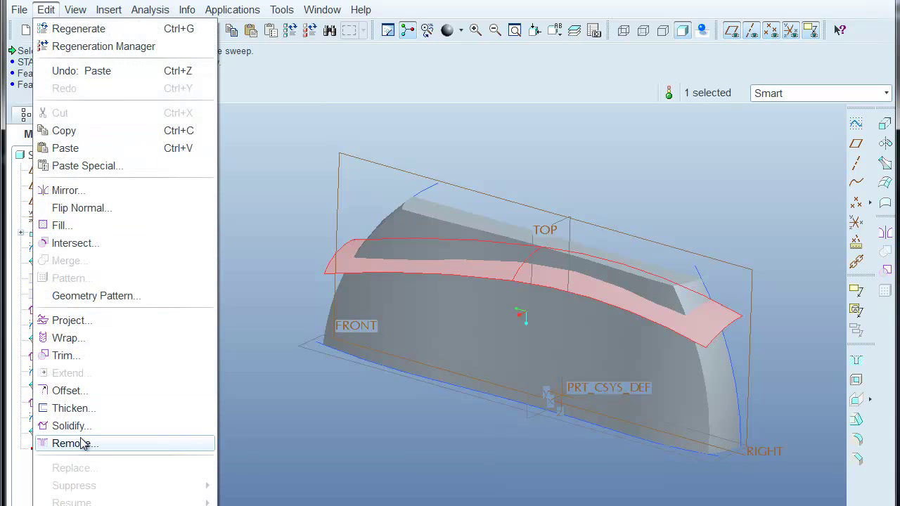
{"action": "left_click", "coordinate": [83, 426]}
{"action": "left_click", "coordinate": [75, 73]}
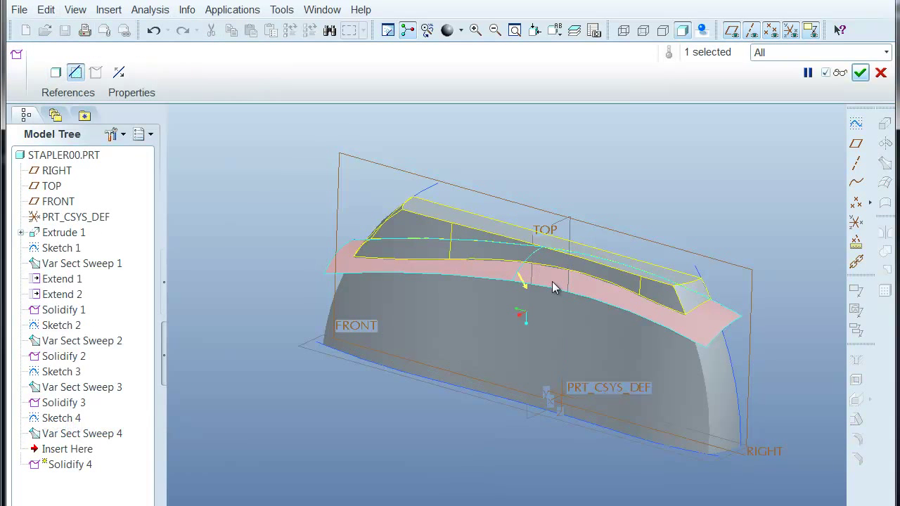
{"action": "left_click", "coordinate": [525, 289]}
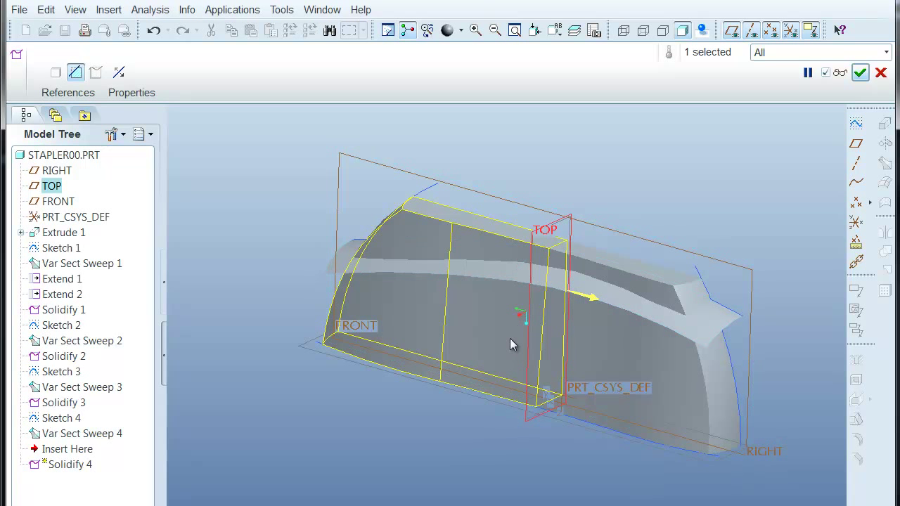
{"action": "key", "text": "ctrl+z"}
{"action": "left_click", "coordinate": [119, 74]}
{"action": "middle_click", "coordinate": [770, 215]}
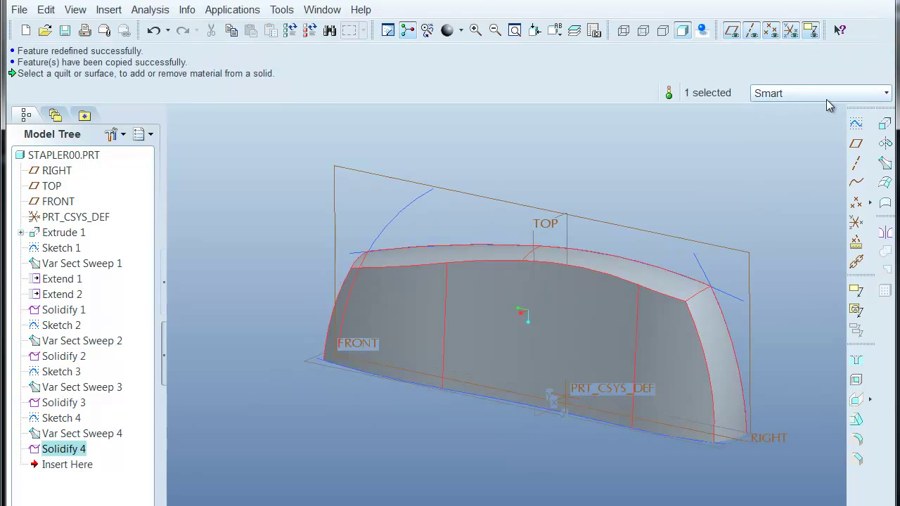
{"action": "left_click", "coordinate": [687, 158]}
Step: Start a new sketch on the RIGHT datum plane with TOP as the orientation reference
{"action": "mouse_move", "coordinate": [590, 144]}
{"action": "middle_mouse_down"}
{"action": "mouse_move", "coordinate": [592, 134]}
{"action": "mouse_move", "coordinate": [594, 148]}
{"action": "mouse_move", "coordinate": [597, 140]}
{"action": "middle_mouse_up"}
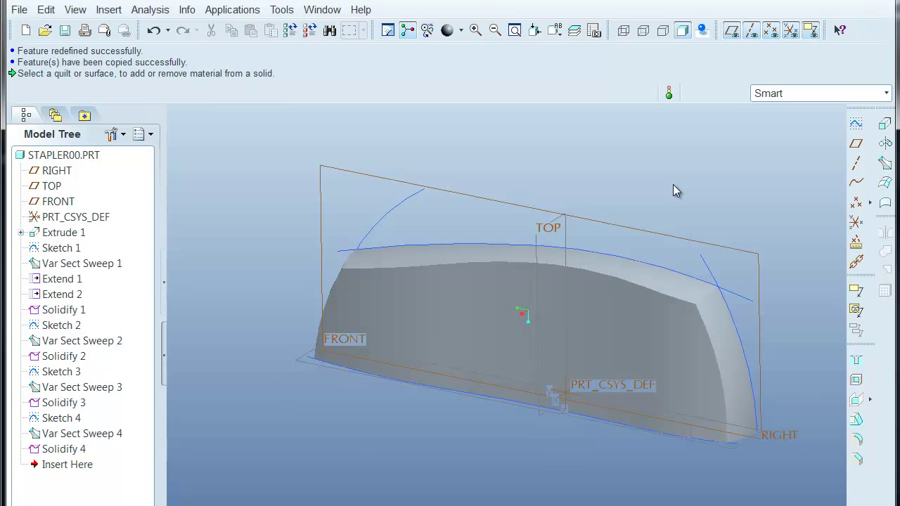
{"action": "mouse_move", "coordinate": [672, 211]}
{"action": "middle_mouse_down"}
{"action": "mouse_move", "coordinate": [683, 195]}
{"action": "mouse_move", "coordinate": [678, 205]}
{"action": "middle_mouse_up"}
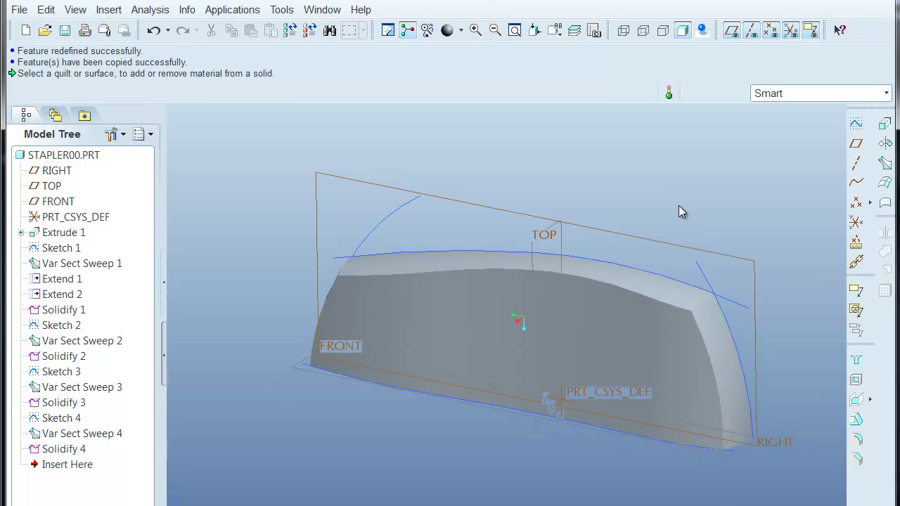
{"action": "middle_click_drag", "start_coordinate": [712, 200], "coordinate": [696, 165], "text": "shift"}
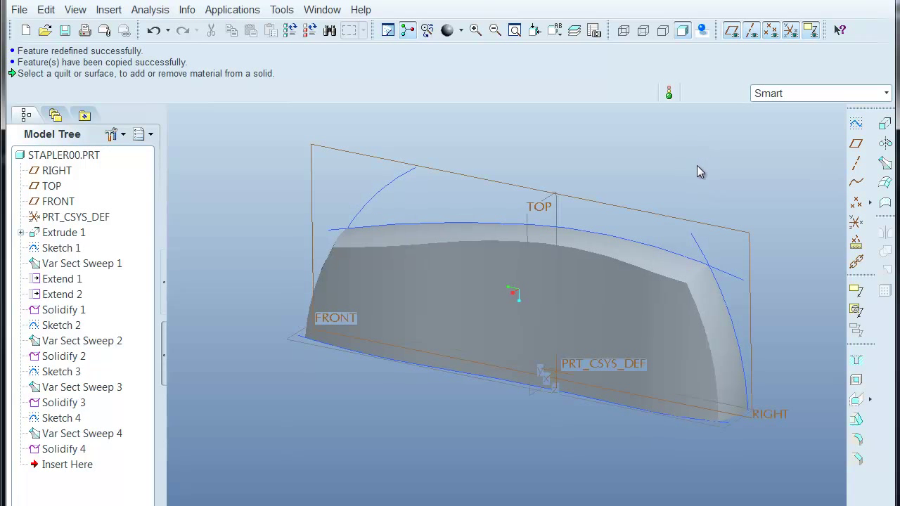
{"action": "left_click", "coordinate": [856, 125]}
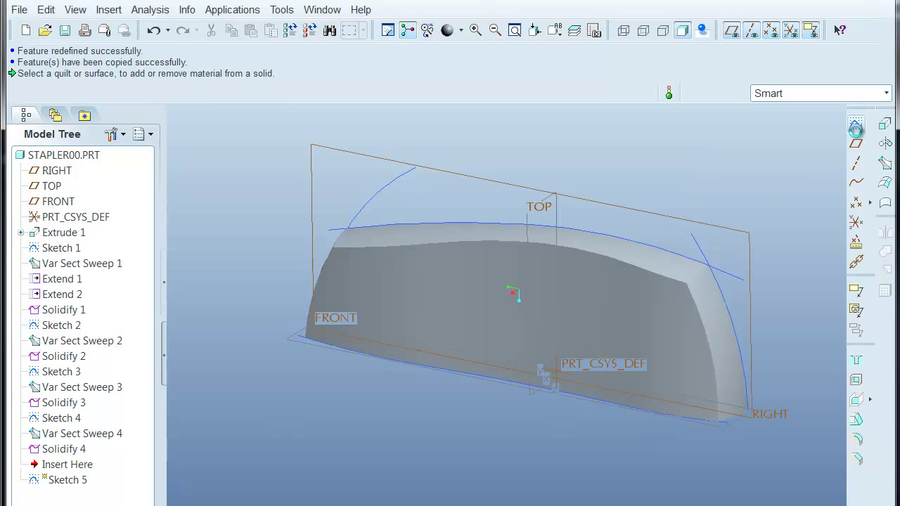
{"action": "left_click", "coordinate": [752, 316]}
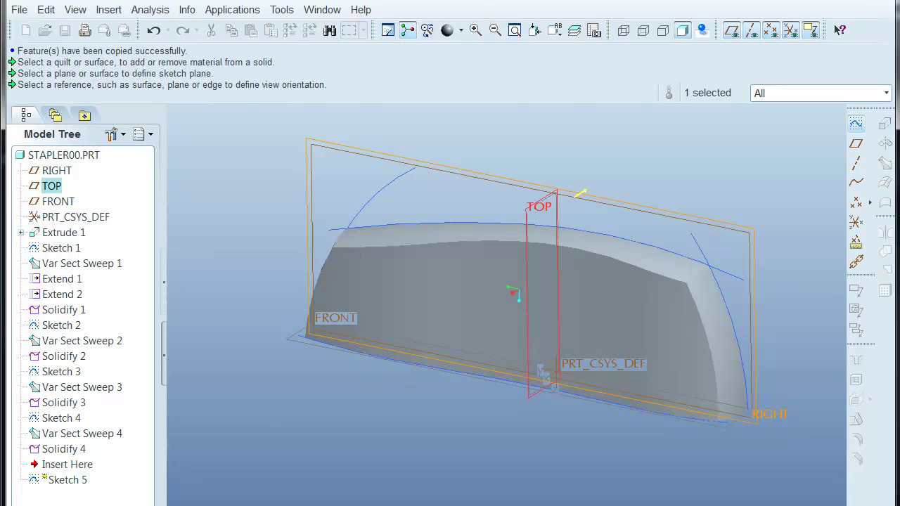
{"action": "middle_click", "coordinate": [738, 211]}
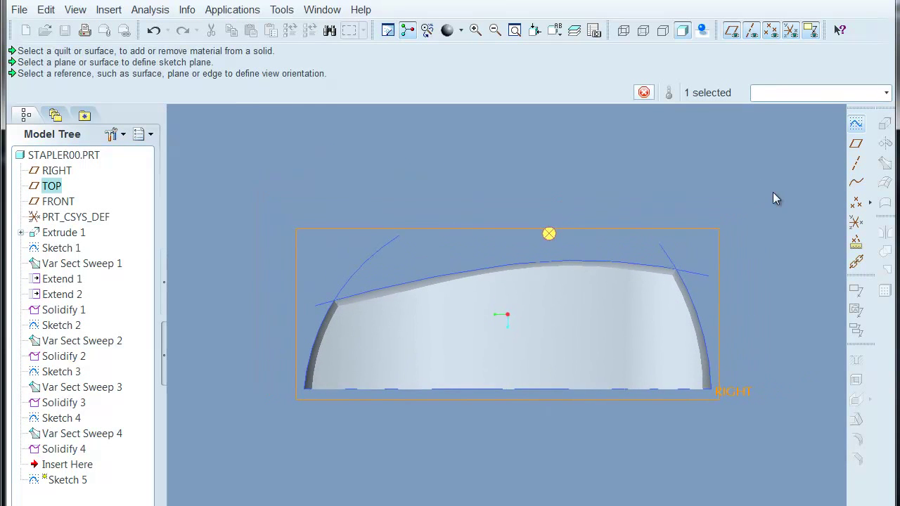
Step: Sketch a downward-bulging three-point arc across the body's lower, sloping end, starting outside its edge
{"action": "left_click", "coordinate": [847, 162]}
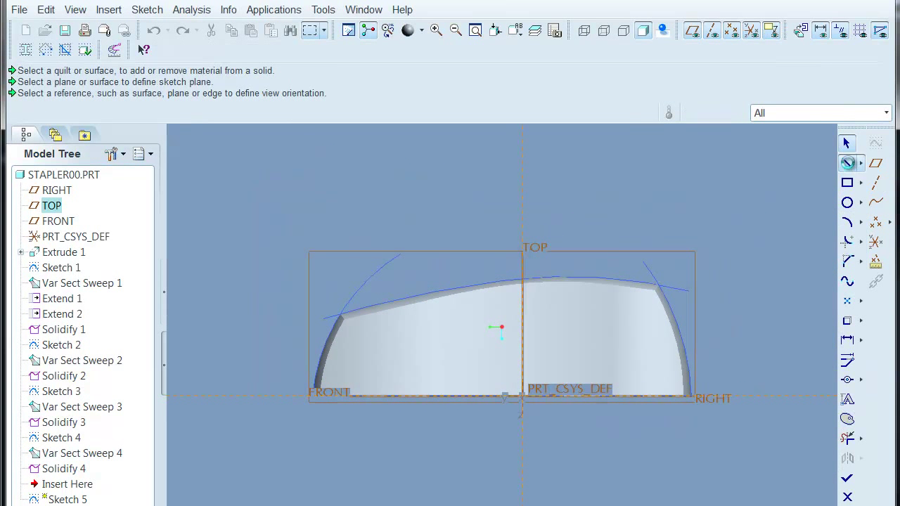
{"action": "scroll", "coordinate": [271, 431], "scroll_direction": "down", "scroll_amount": 1}
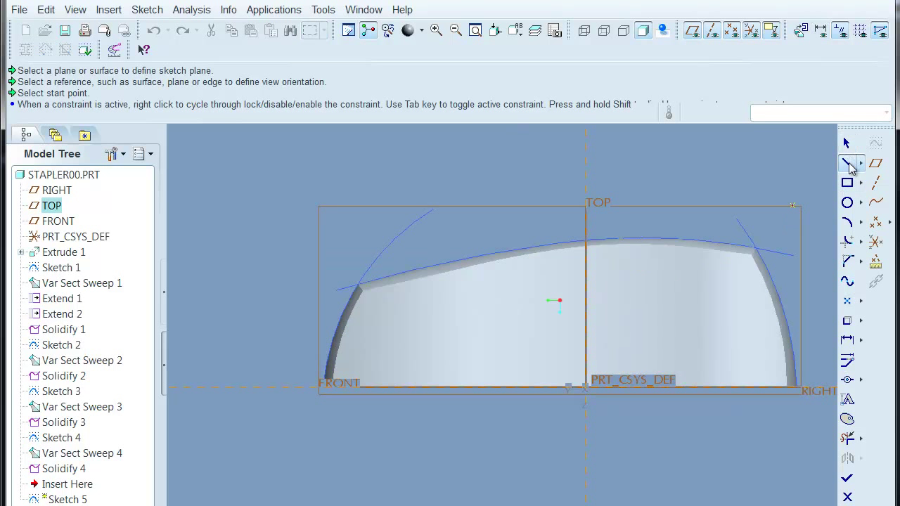
{"action": "left_click", "coordinate": [846, 222]}
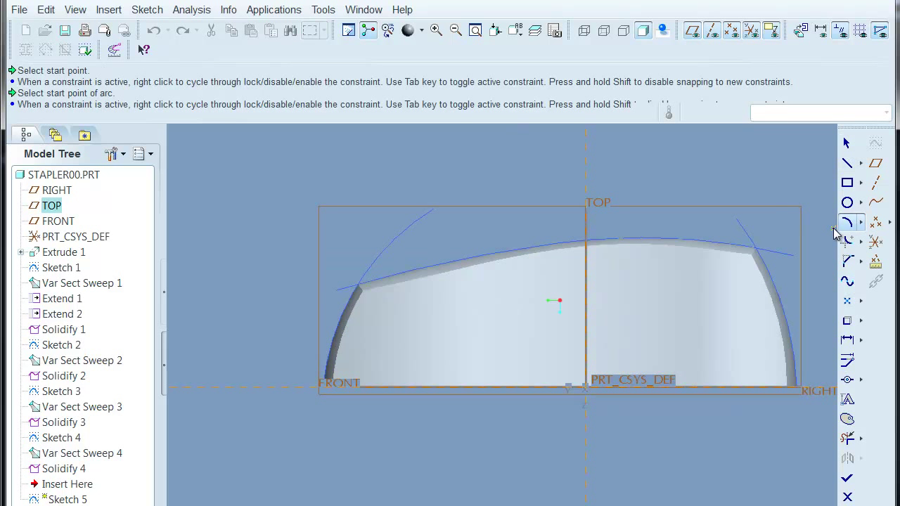
{"action": "left_click", "coordinate": [331, 328]}
{"action": "left_click", "coordinate": [478, 322]}
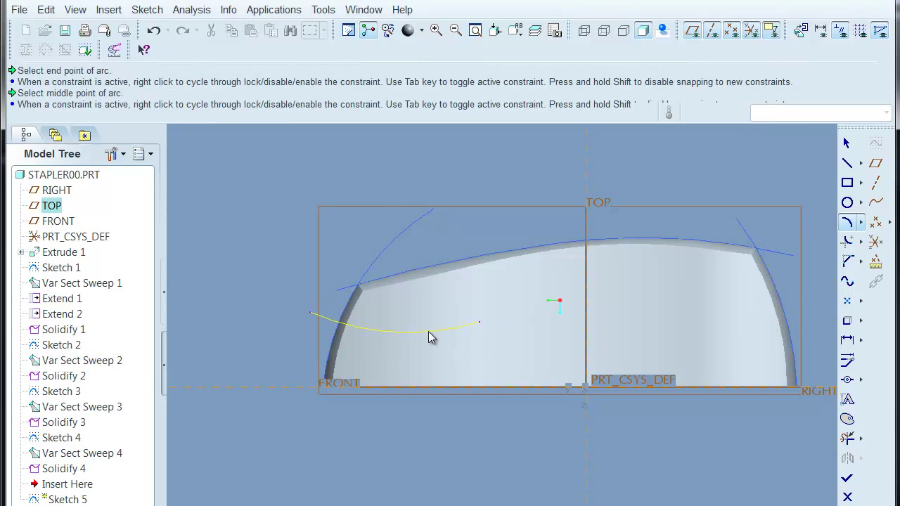
{"action": "left_click", "coordinate": [396, 345]}
Step: Continue the first arc with two tangent end arcs, ending just beyond the body's taller end
{"action": "left_click", "coordinate": [475, 321]}
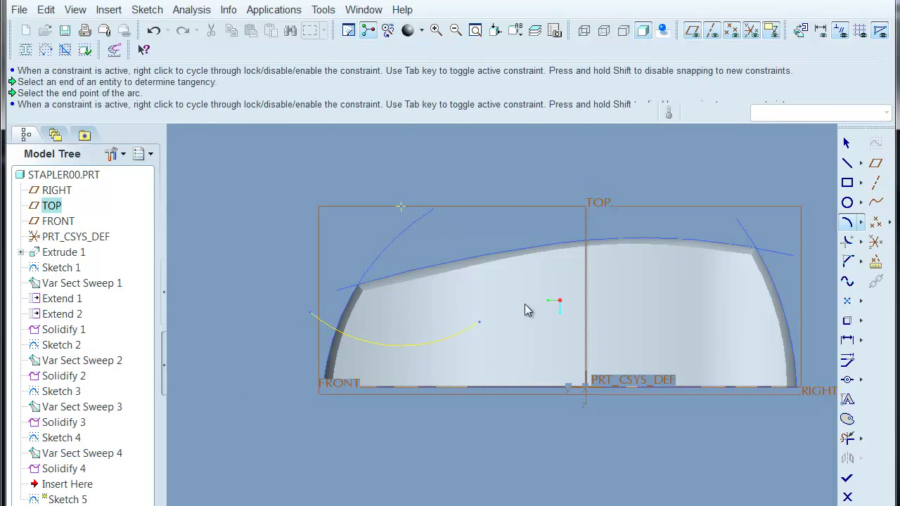
{"action": "left_click", "coordinate": [605, 284]}
{"action": "left_click", "coordinate": [605, 283]}
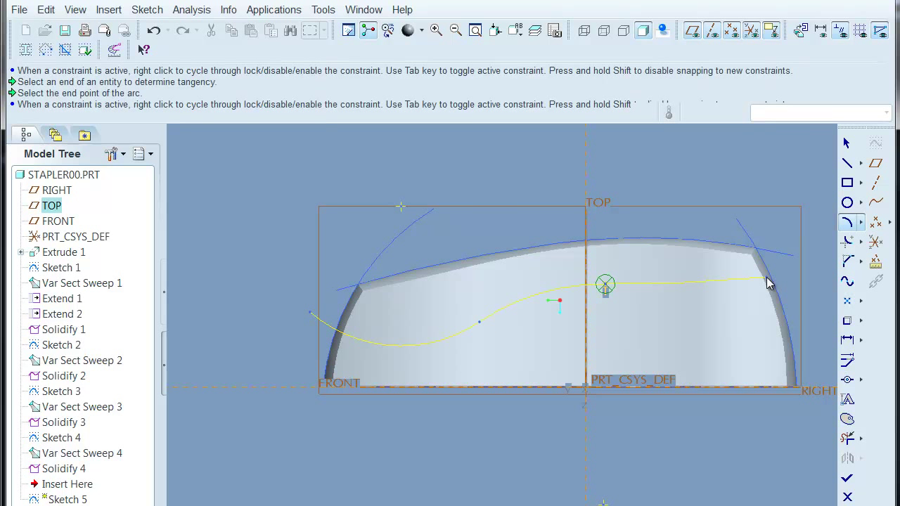
{"action": "left_click", "coordinate": [808, 299]}
{"action": "middle_click", "coordinate": [772, 195]}
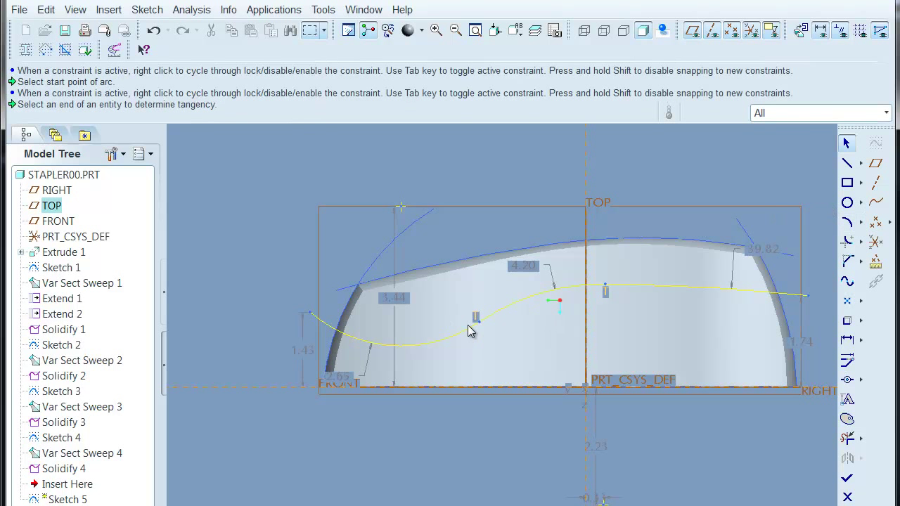
Step: Lower the curve slightly by moving both tangency points and the free end at the body's taller end
{"action": "left_click_drag", "start_coordinate": [479, 327], "coordinate": [470, 324]}
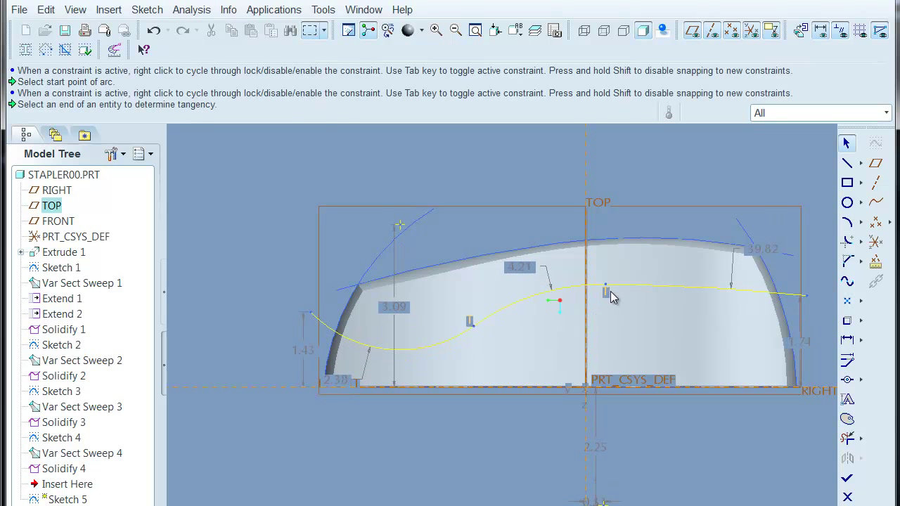
{"action": "left_click_drag", "start_coordinate": [607, 287], "coordinate": [603, 290]}
{"action": "left_click_drag", "start_coordinate": [808, 300], "coordinate": [805, 315]}
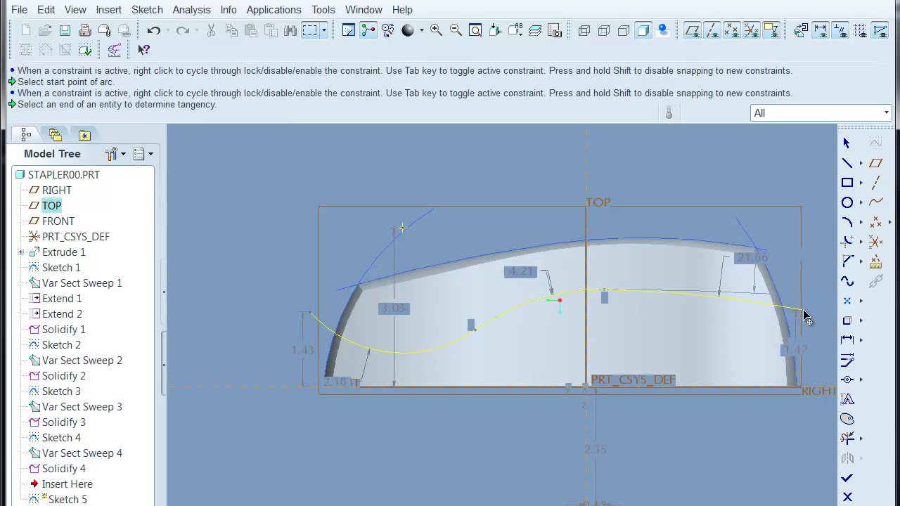
{"action": "middle_click_drag", "start_coordinate": [736, 202], "coordinate": [733, 205], "text": "shift"}
{"action": "left_click", "coordinate": [846, 340]}
{"action": "left_click", "coordinate": [799, 314]}
{"action": "middle_click_drag", "start_coordinate": [791, 276], "coordinate": [776, 295], "text": "shift"}
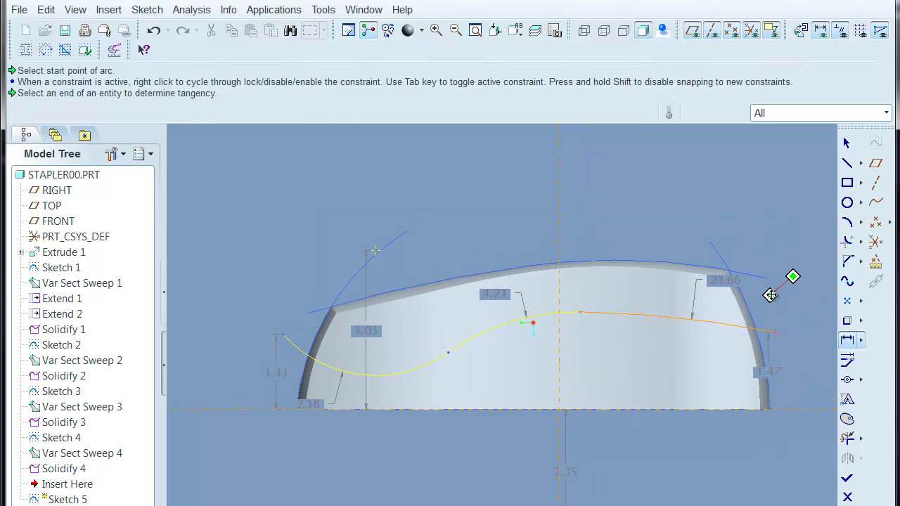
{"action": "scroll", "coordinate": [759, 253], "scroll_direction": "up", "scroll_amount": 2}
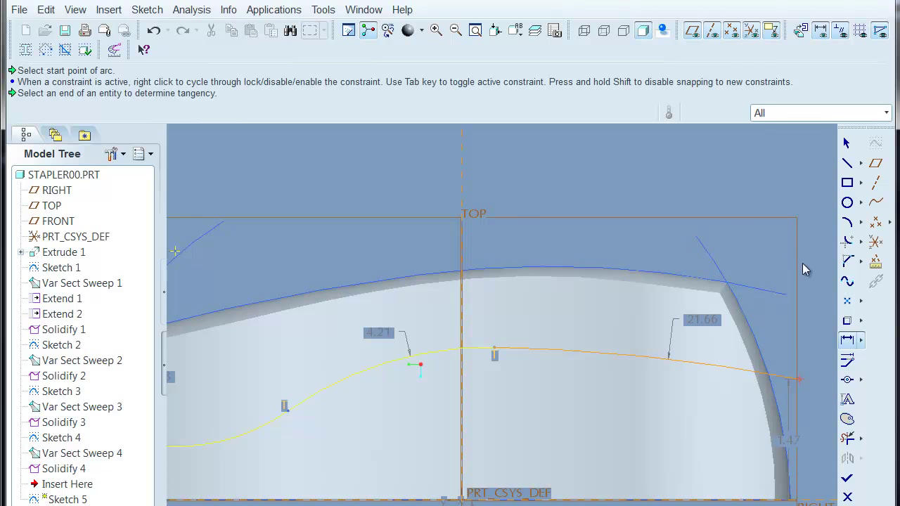
{"action": "scroll", "coordinate": [754, 295], "scroll_direction": "down", "scroll_amount": 2}
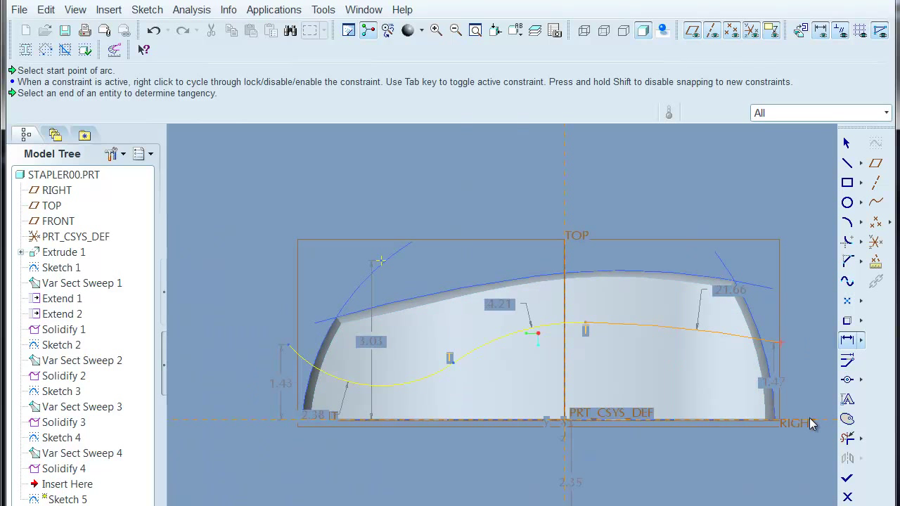
Step: Finish the wavy side-profile sketch
{"action": "left_click", "coordinate": [846, 477]}
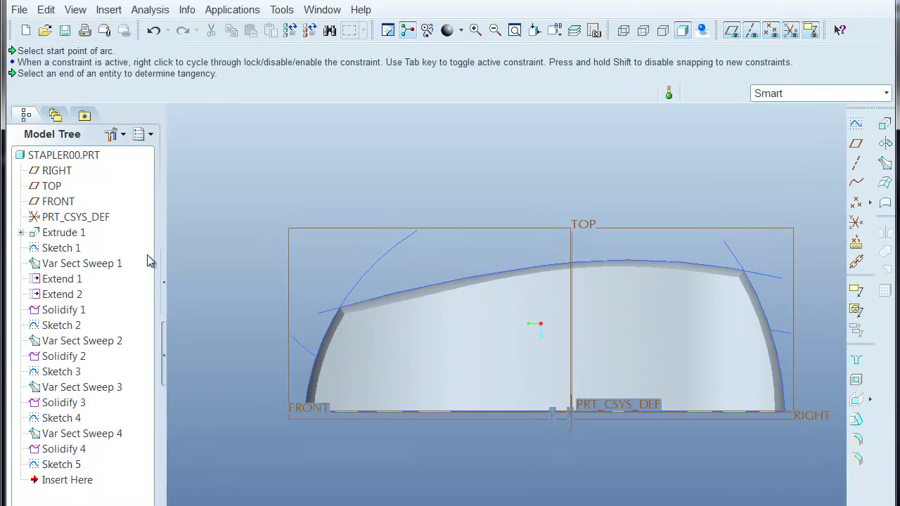
{"action": "left_click", "coordinate": [52, 238]}
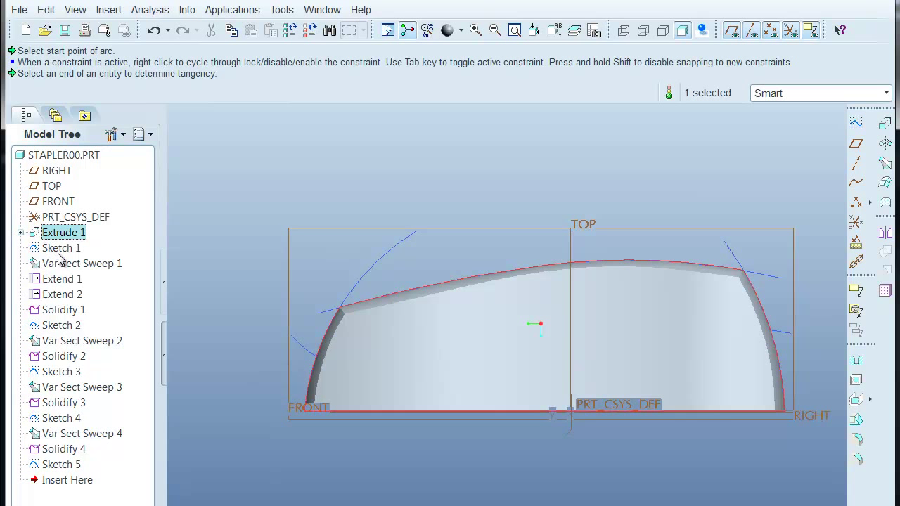
{"action": "left_click", "coordinate": [719, 136]}
{"action": "double_click", "coordinate": [305, 347]}
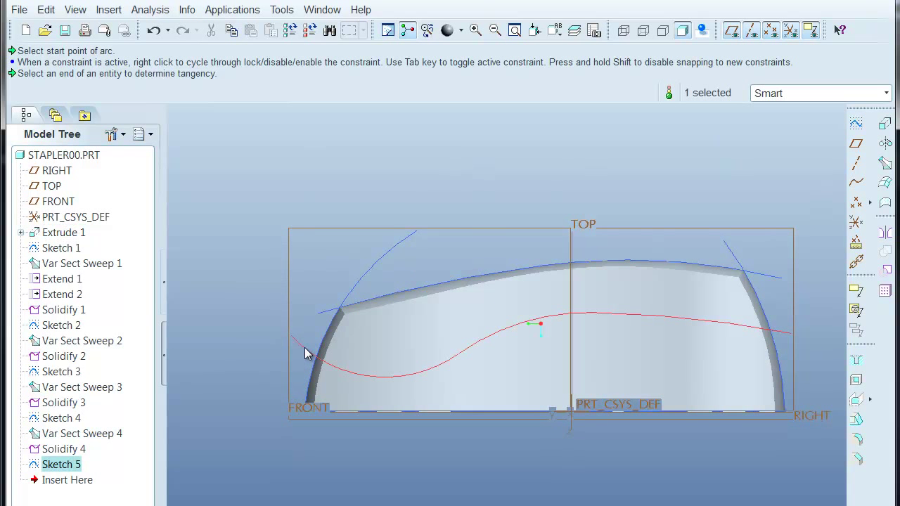
{"action": "left_click", "coordinate": [234, 195]}
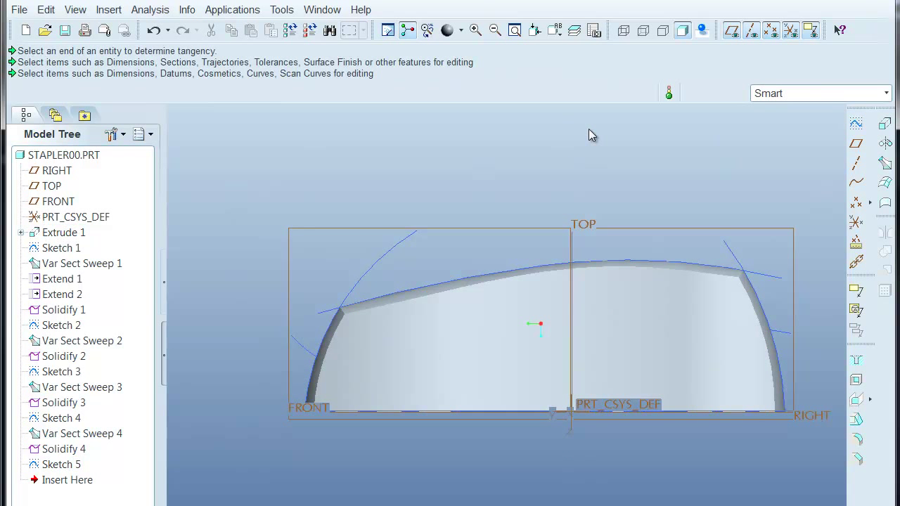
Step: Start another sketch on the previous sketch plane with hidden lines shown, and draw a horizontal line about 0.41 above the base
{"action": "left_click", "coordinate": [855, 124]}
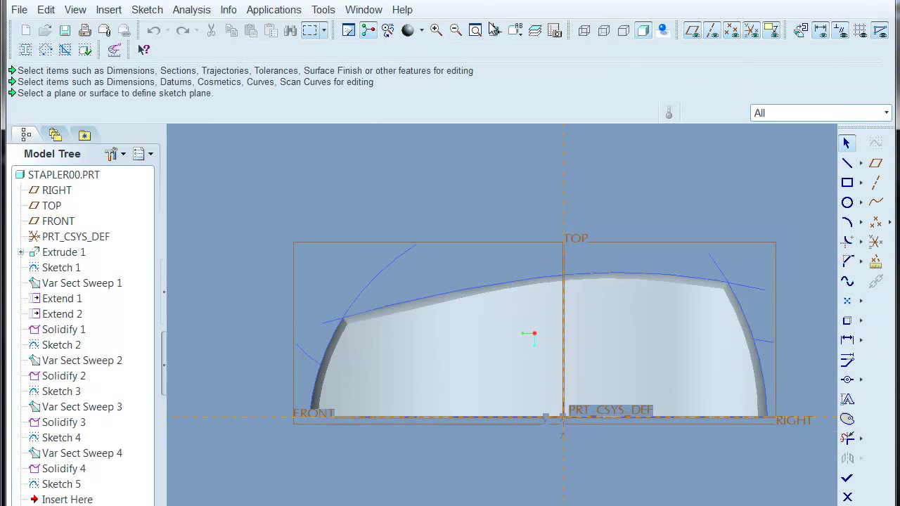
{"action": "left_click", "coordinate": [604, 32]}
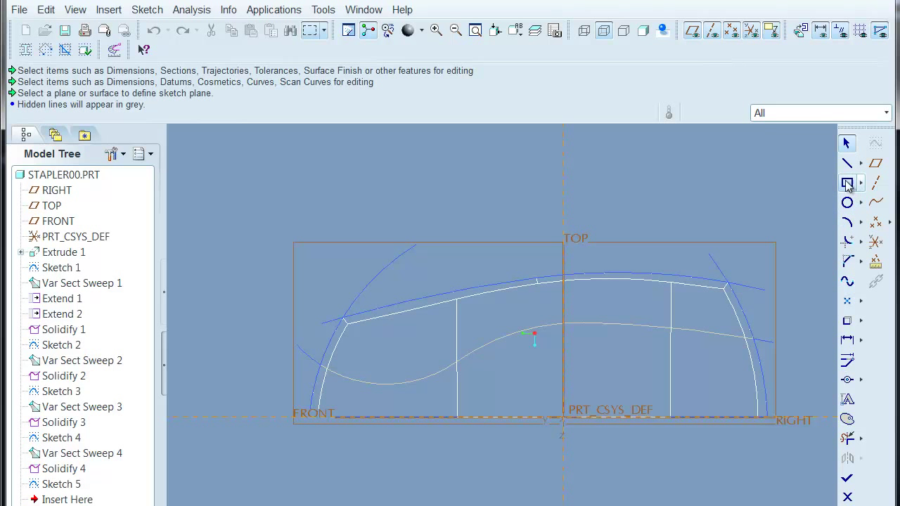
{"action": "left_click", "coordinate": [847, 163]}
{"action": "left_click", "coordinate": [396, 397]}
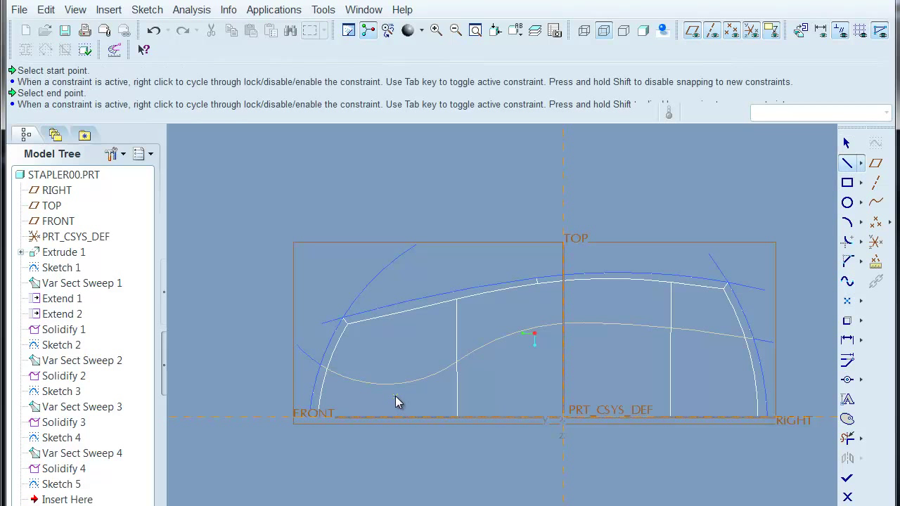
{"action": "left_click", "coordinate": [642, 396]}
{"action": "middle_click", "coordinate": [612, 488]}
Step: Add tangent arcs to both ends of the horizontal line, falling past the tall end and rising past the low end
{"action": "left_click", "coordinate": [847, 222]}
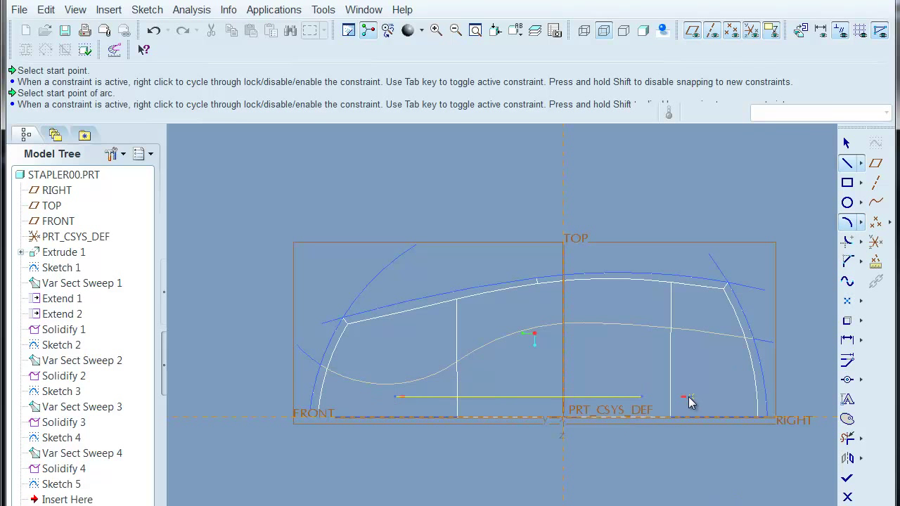
{"action": "left_click", "coordinate": [642, 396]}
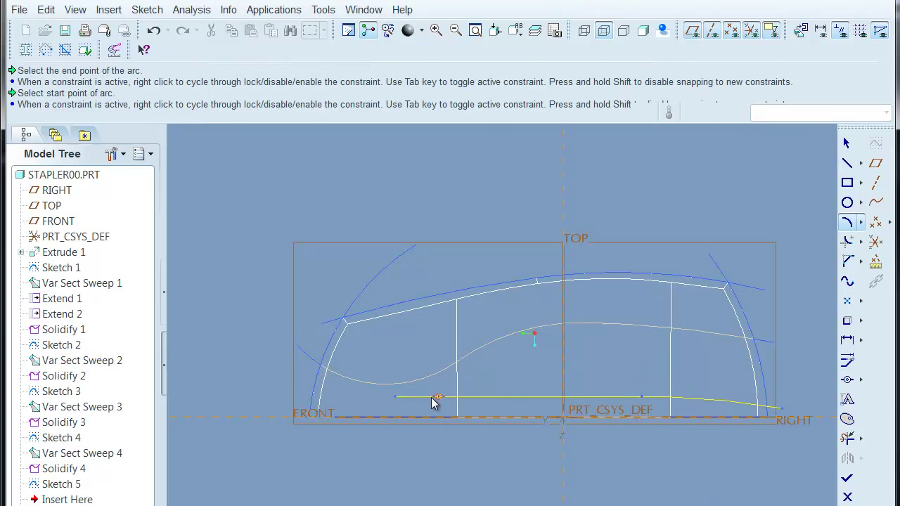
{"action": "left_click", "coordinate": [396, 396]}
{"action": "left_click", "coordinate": [300, 371]}
{"action": "middle_click", "coordinate": [232, 428]}
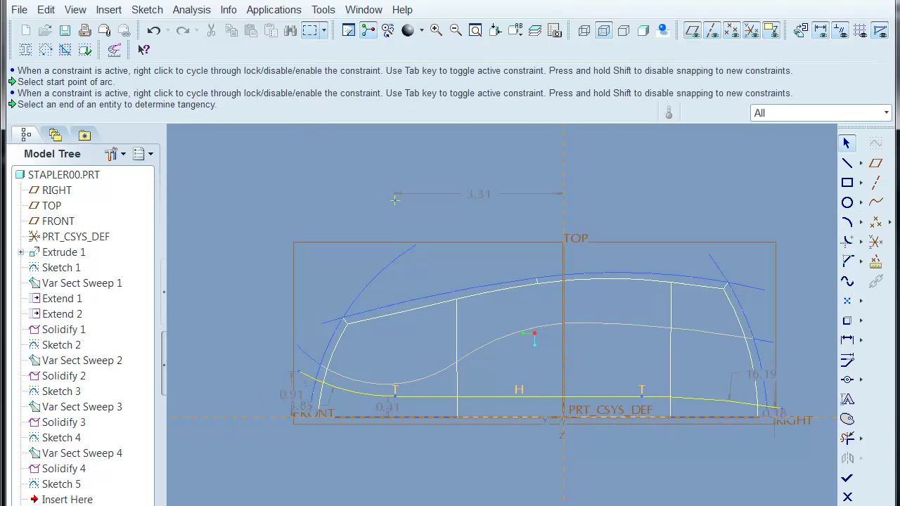
Step: Move the height dimensions of the two arc ends and the horizontal line clear of the sketched curve
{"action": "left_click_drag", "start_coordinate": [289, 395], "coordinate": [263, 395]}
{"action": "left_click_drag", "start_coordinate": [387, 405], "coordinate": [373, 406]}
{"action": "left_click_drag", "start_coordinate": [785, 416], "coordinate": [821, 416]}
{"action": "scroll", "coordinate": [636, 447], "scroll_direction": "down", "scroll_amount": 3}
{"action": "mouse_move", "coordinate": [635, 446]}
{"action": "middle_mouse_down", "text": "shift"}
{"action": "mouse_move", "coordinate": [602, 459]}
{"action": "mouse_move", "coordinate": [629, 438]}
{"action": "mouse_move", "coordinate": [639, 453]}
{"action": "middle_mouse_up", "text": "shift"}
{"action": "scroll", "coordinate": [620, 466], "scroll_direction": "up", "scroll_amount": 1}
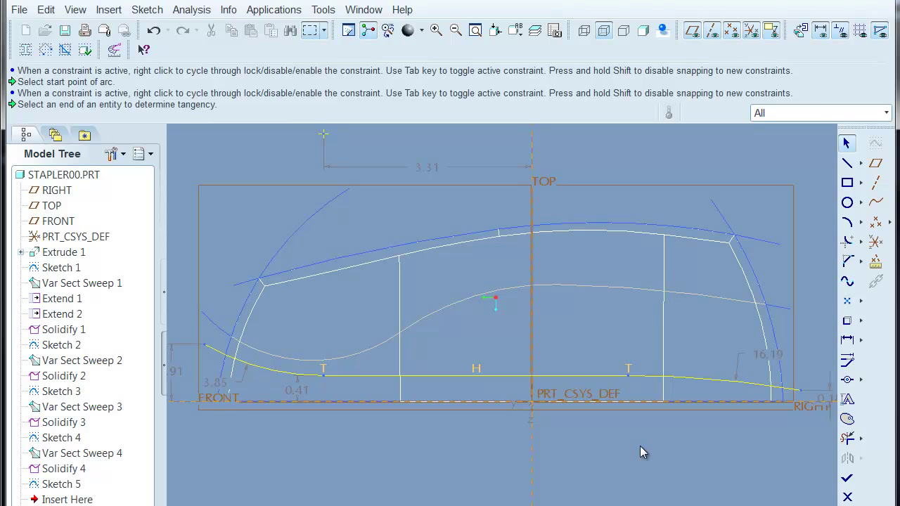
Step: Dimension the horizontal line's height above the body's base
{"action": "left_click", "coordinate": [846, 340]}
{"action": "left_click", "coordinate": [567, 375]}
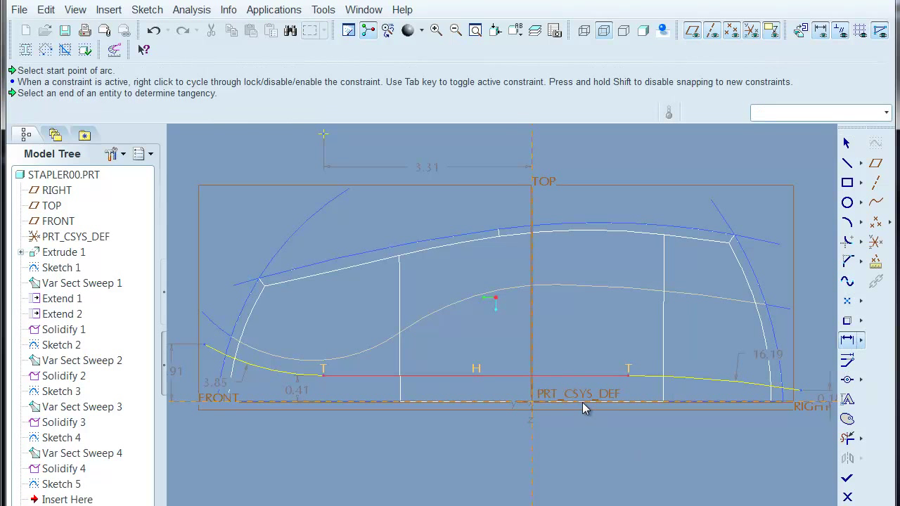
{"action": "middle_click", "coordinate": [568, 390]}
{"action": "key", "text": "Return"}
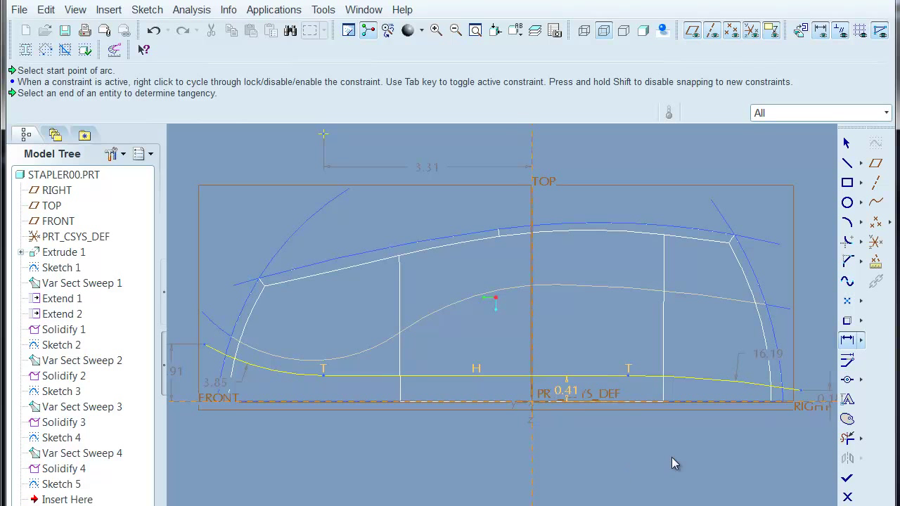
{"action": "mouse_move", "coordinate": [701, 461]}
{"action": "middle_mouse_down", "text": "shift"}
{"action": "mouse_move", "coordinate": [689, 459]}
{"action": "mouse_move", "coordinate": [710, 464]}
{"action": "middle_mouse_up", "text": "shift"}
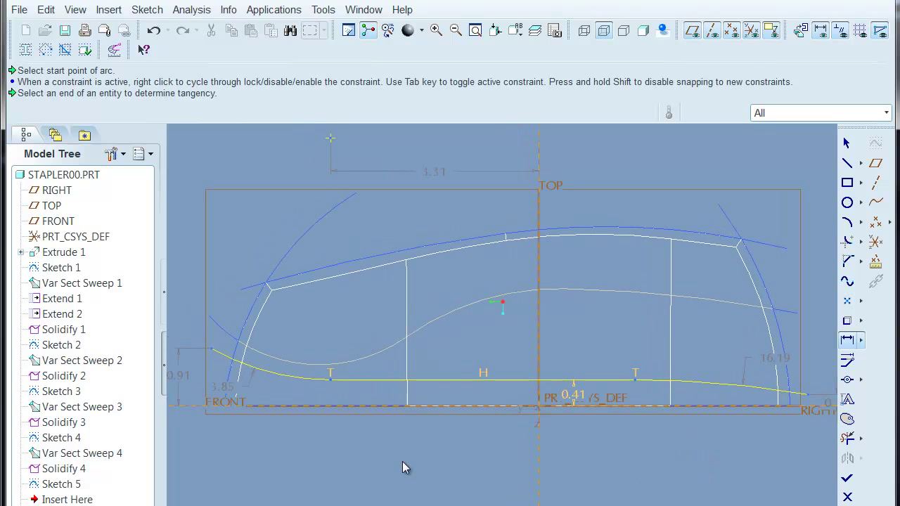
{"action": "middle_click_drag", "start_coordinate": [360, 452], "coordinate": [307, 407]}
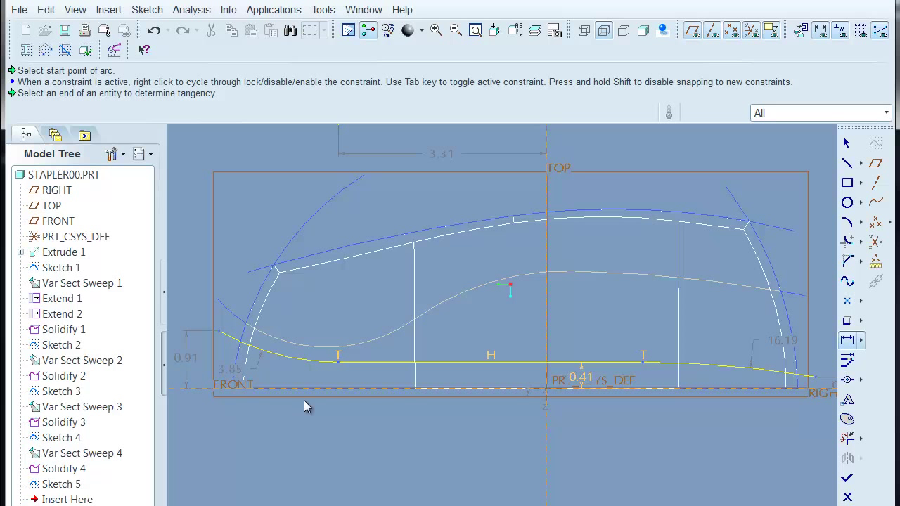
Step: Dimension the vertical offset between the two ends of the rising arc at the body's low end
{"action": "left_click", "coordinate": [220, 333]}
{"action": "left_click", "coordinate": [338, 360]}
{"action": "middle_click", "coordinate": [202, 347]}
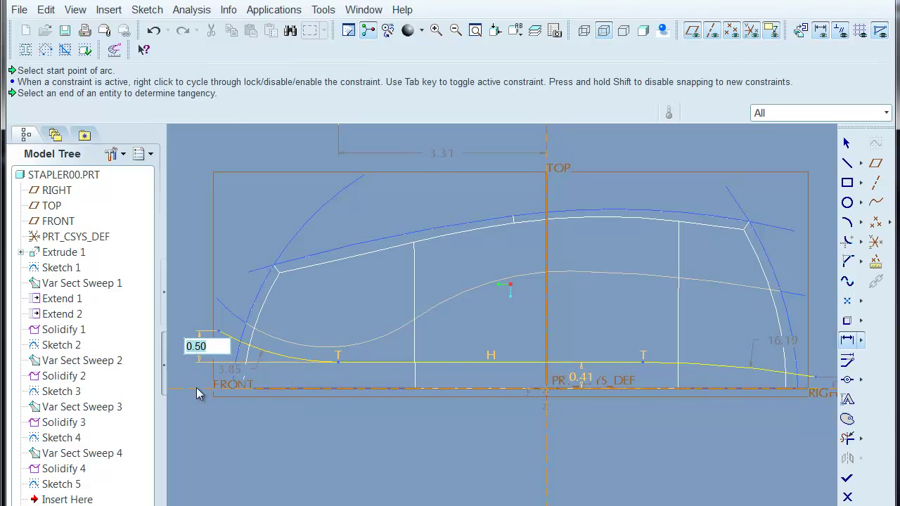
{"action": "middle_click_drag", "start_coordinate": [411, 462], "coordinate": [285, 460], "text": "shift"}
Step: Dimension the vertical offset from the horizontal line to the falling arc's free end at the body's tall end
{"action": "left_click", "coordinate": [688, 374]}
{"action": "left_click", "coordinate": [504, 361]}
{"action": "middle_click", "coordinate": [719, 365]}
{"action": "mouse_move", "coordinate": [679, 442]}
{"action": "middle_mouse_down", "text": "shift"}
{"action": "mouse_move", "coordinate": [712, 428]}
{"action": "mouse_move", "coordinate": [775, 425]}
{"action": "middle_mouse_up", "text": "shift"}
{"action": "scroll", "coordinate": [642, 435], "scroll_direction": "up", "scroll_amount": 1}
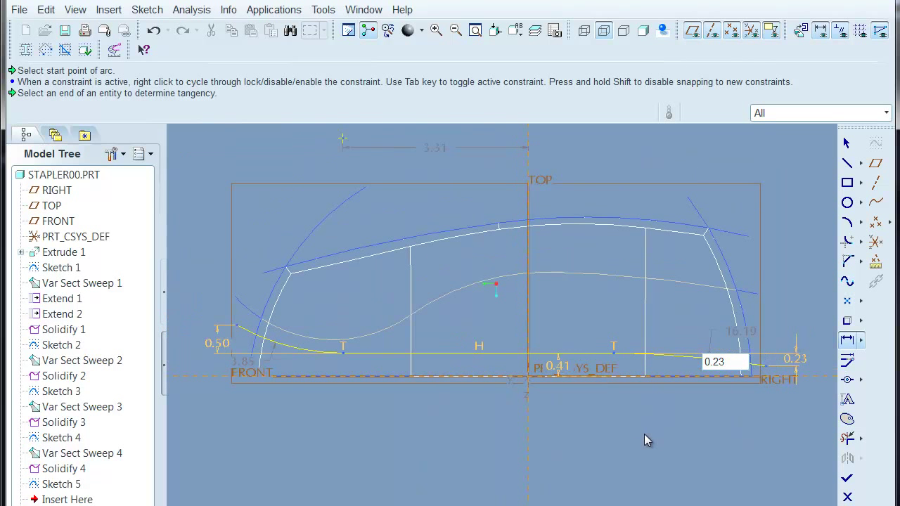
{"action": "middle_click", "coordinate": [669, 429]}
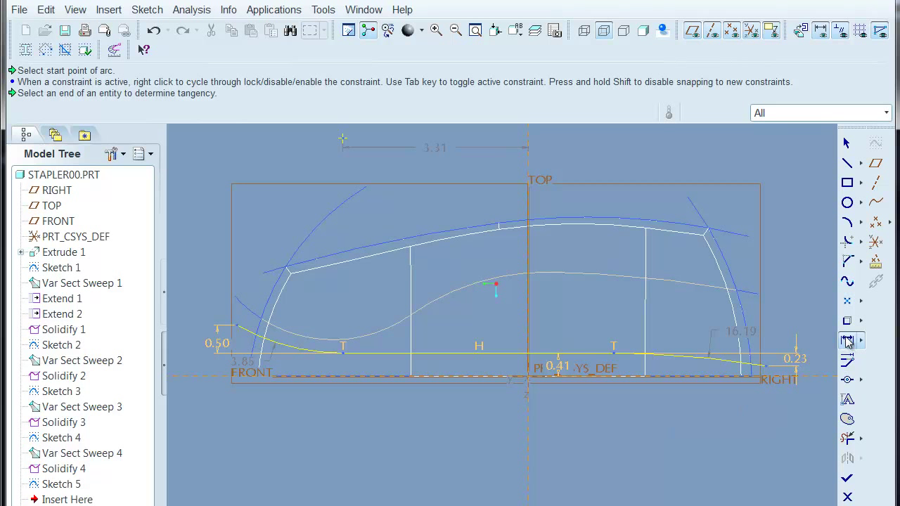
Step: Dimension the horizontal span of the falling arc, from its tangency point to its free end
{"action": "scroll", "coordinate": [647, 341], "scroll_direction": "down", "scroll_amount": 1}
{"action": "left_click", "coordinate": [606, 356]}
{"action": "left_click", "coordinate": [795, 373]}
{"action": "middle_click", "coordinate": [745, 419]}
{"action": "middle_click", "coordinate": [589, 452]}
{"action": "scroll", "coordinate": [561, 447], "scroll_direction": "up", "scroll_amount": 1}
{"action": "middle_click_drag", "start_coordinate": [561, 446], "coordinate": [633, 438], "text": "shift"}
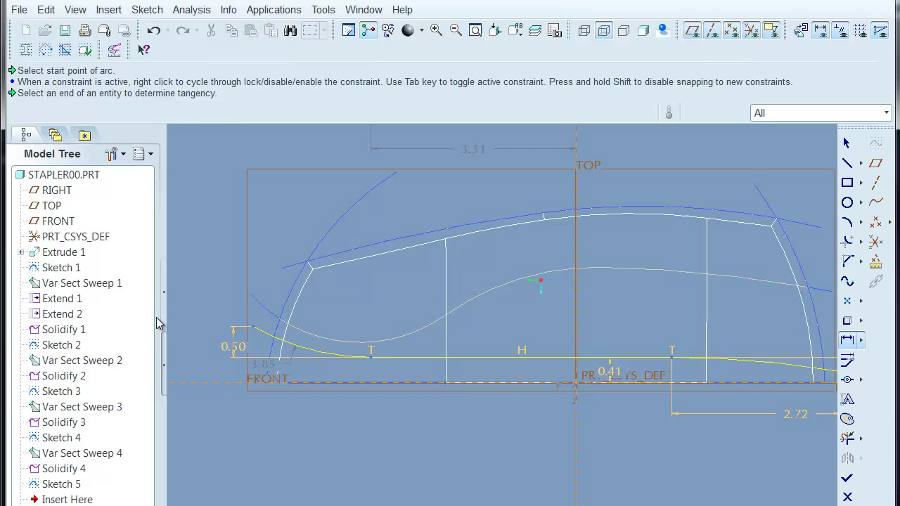
Step: Dimension the horizontal span of the rising arc between its free end and its tangency point
{"action": "left_click", "coordinate": [373, 358]}
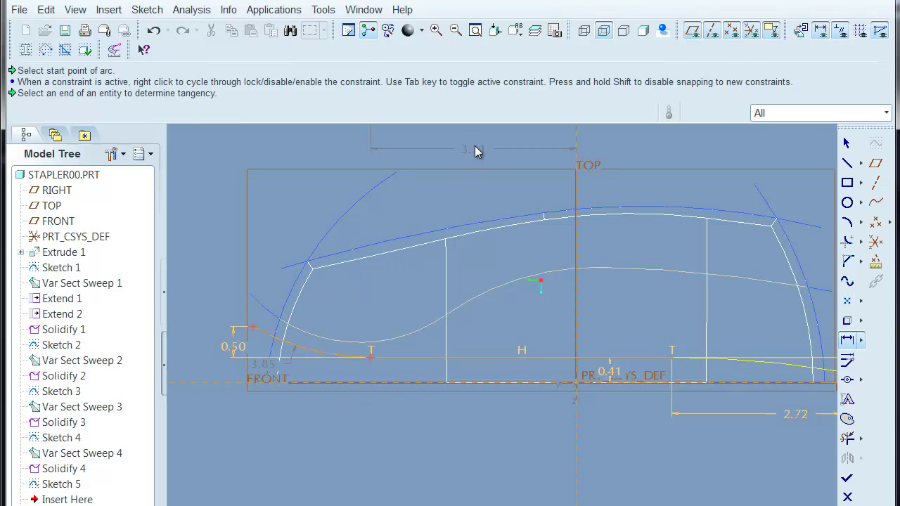
{"action": "middle_click", "coordinate": [318, 406]}
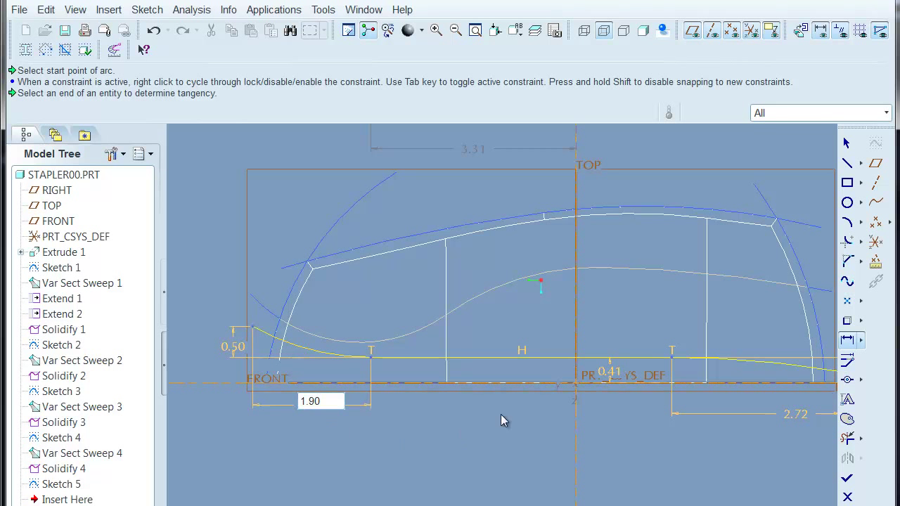
{"action": "scroll", "coordinate": [479, 447], "scroll_direction": "down", "scroll_amount": 4}
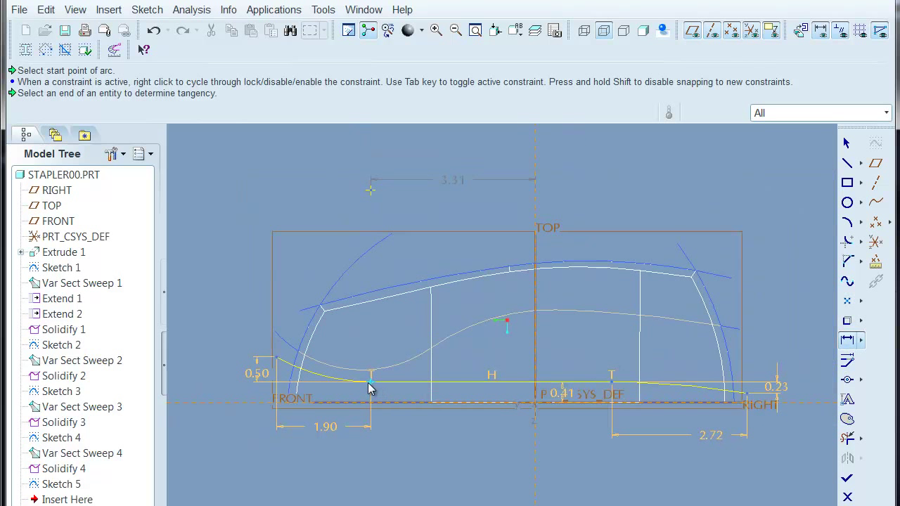
Step: Dimension the horizontal distance from the rising arc's tangency point to the TOP plane and finish the sketch
{"action": "middle_click", "coordinate": [472, 426]}
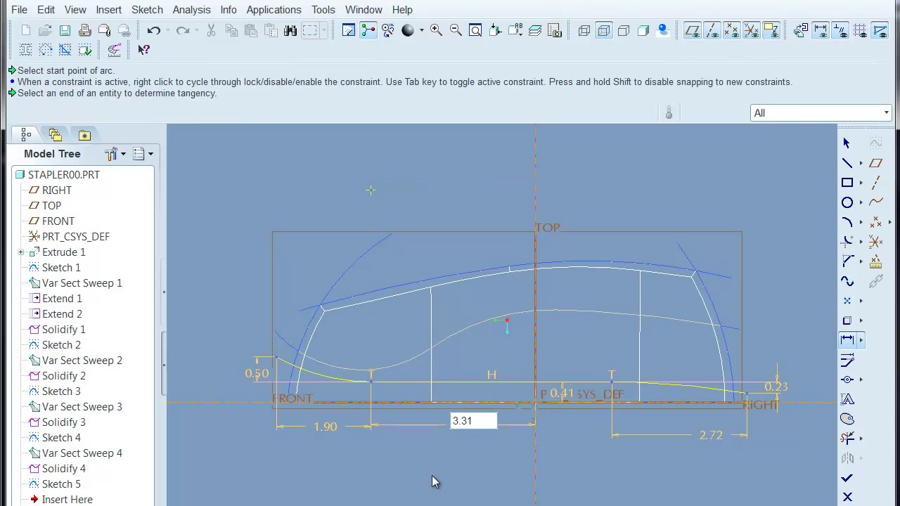
{"action": "middle_click_drag", "start_coordinate": [451, 480], "coordinate": [453, 486], "text": "shift"}
{"action": "mouse_move", "coordinate": [629, 458]}
{"action": "middle_mouse_down"}
{"action": "mouse_move", "coordinate": [623, 342]}
{"action": "mouse_move", "coordinate": [632, 420]}
{"action": "middle_mouse_up"}
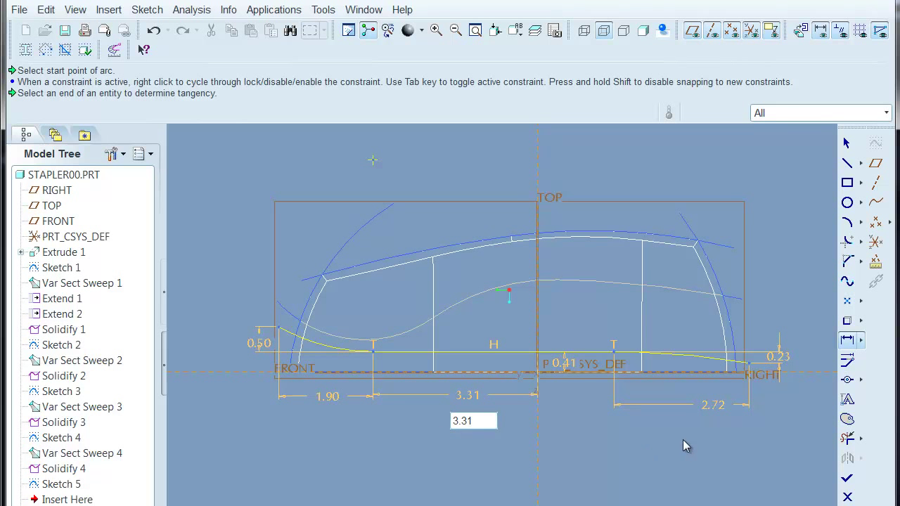
{"action": "key", "text": "Return"}
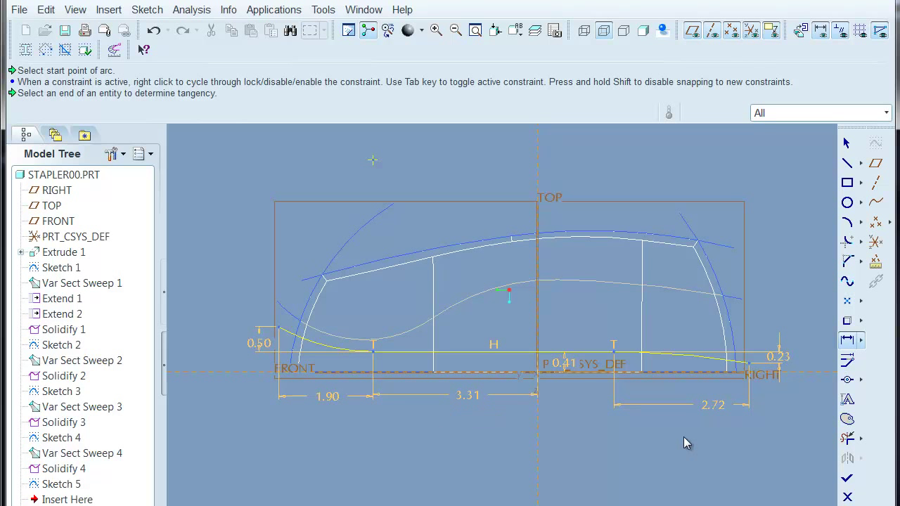
{"action": "left_click", "coordinate": [847, 478]}
Step: Sketch a horizontal line about 9.37 long just above the body's base, spanning its full length, on the previous sketch plane
{"action": "left_click", "coordinate": [856, 123]}
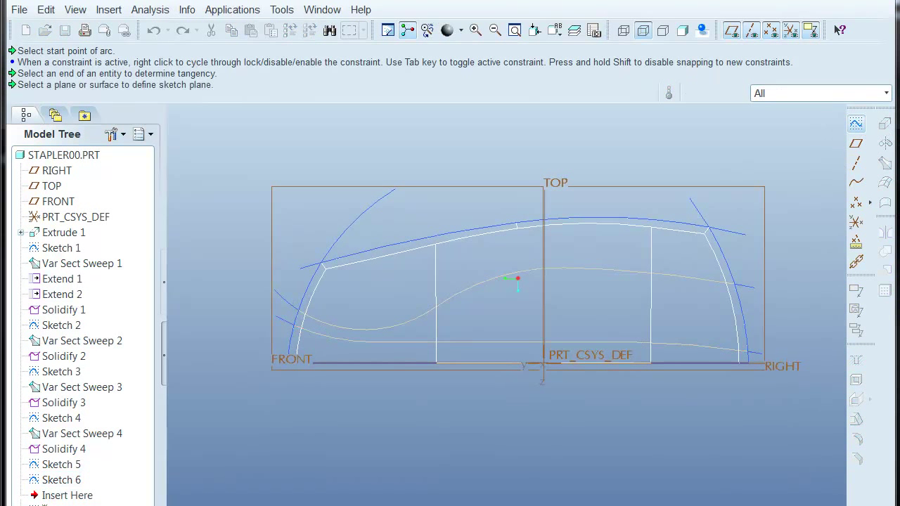
{"action": "left_click", "coordinate": [849, 165]}
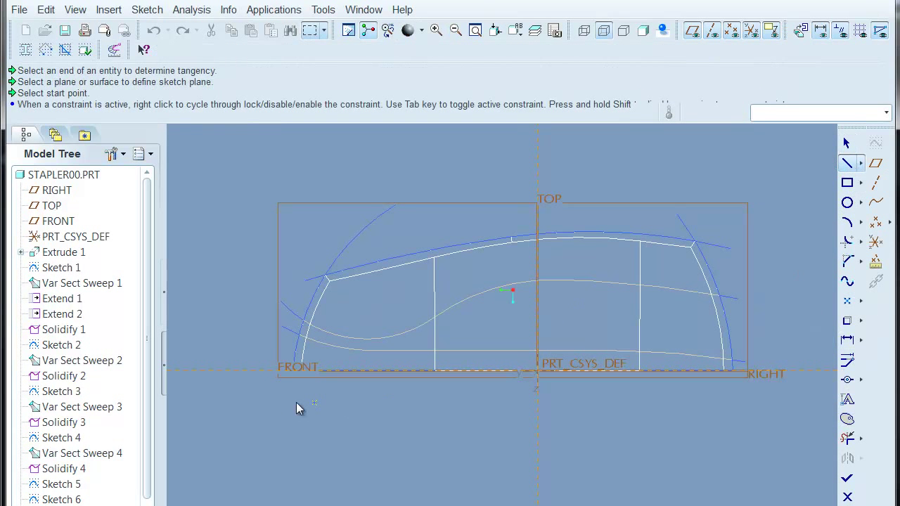
{"action": "left_click", "coordinate": [288, 356]}
{"action": "left_click", "coordinate": [743, 358]}
{"action": "middle_click", "coordinate": [819, 395]}
Step: Dimension the horizontal line's height above the FRONT plane as 0.15 and finish the sketch
{"action": "left_click", "coordinate": [847, 339]}
{"action": "left_click", "coordinate": [581, 359]}
{"action": "left_click", "coordinate": [594, 371]}
{"action": "middle_click", "coordinate": [589, 370]}
{"action": "middle_click", "coordinate": [602, 428]}
{"action": "middle_click", "coordinate": [613, 387]}
{"action": "double_click", "coordinate": [596, 370]}
{"action": "key", "text": "BackSpace"}
{"action": "type", "text": "0.15"}
{"action": "key", "text": "Return"}
{"action": "left_click", "coordinate": [681, 402]}
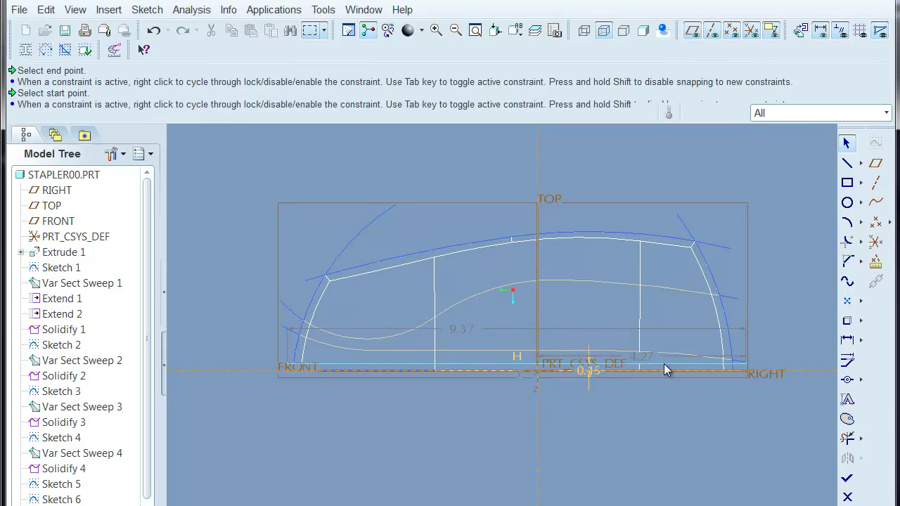
{"action": "left_click", "coordinate": [847, 478]}
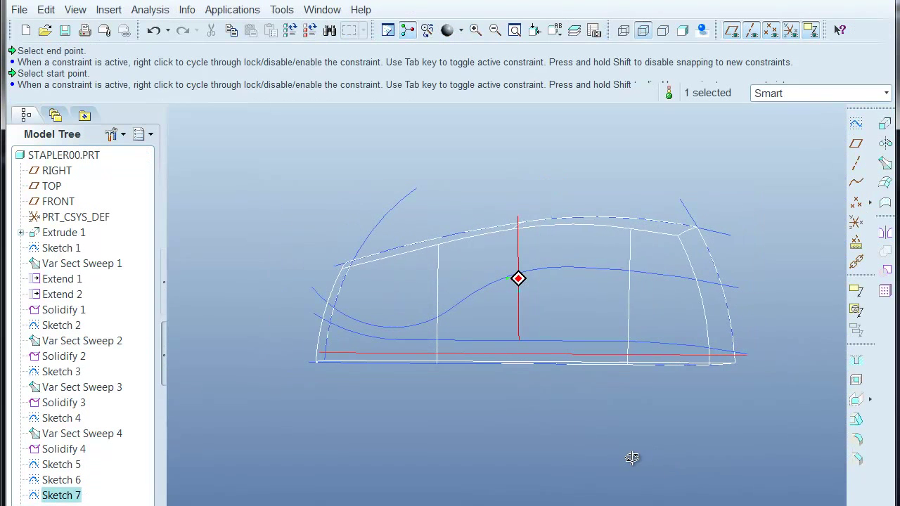
Step: Roll the model back to insert new features between Solidify 4 and Sketch 5
{"action": "left_click", "coordinate": [381, 439]}
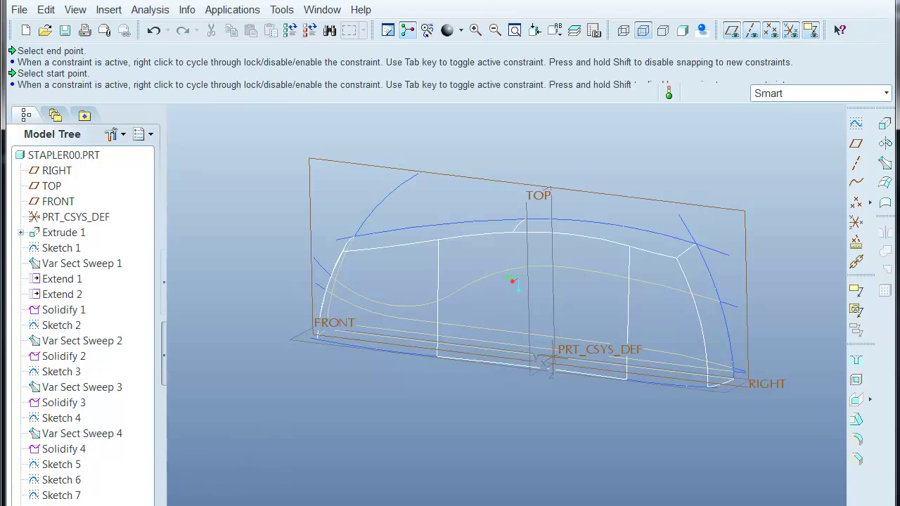
{"action": "left_click_drag", "start_coordinate": [67, 505], "coordinate": [66, 457]}
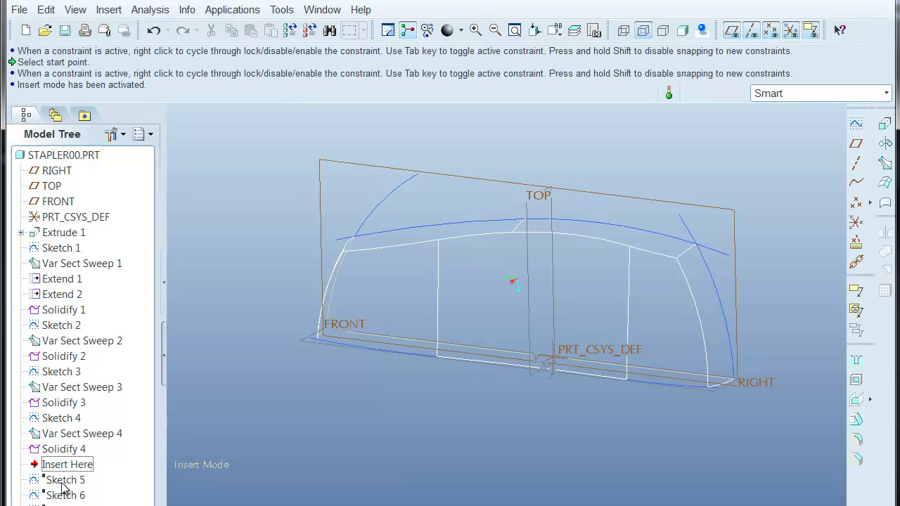
Step: Mirror all features from Extrude 1 through Solidify 4 about the RIGHT plane
{"action": "left_click", "coordinate": [55, 233]}
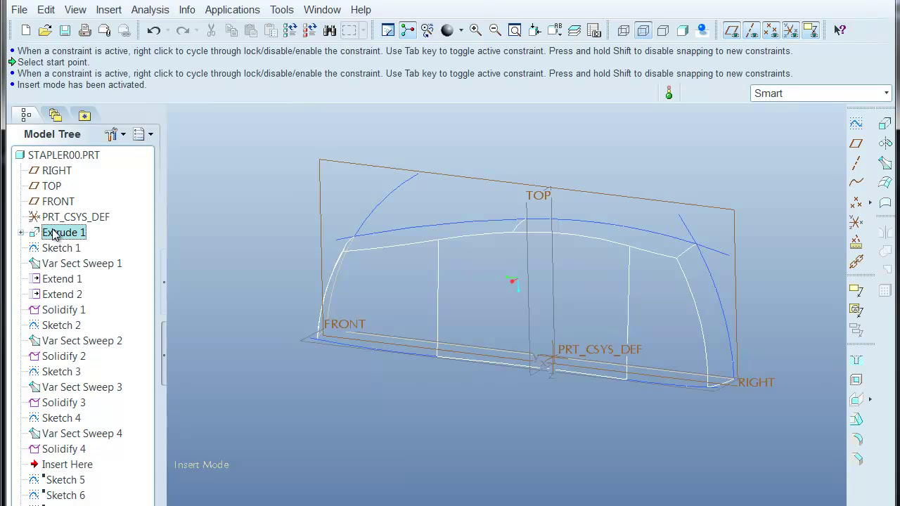
{"action": "left_click", "coordinate": [63, 449], "text": "shift"}
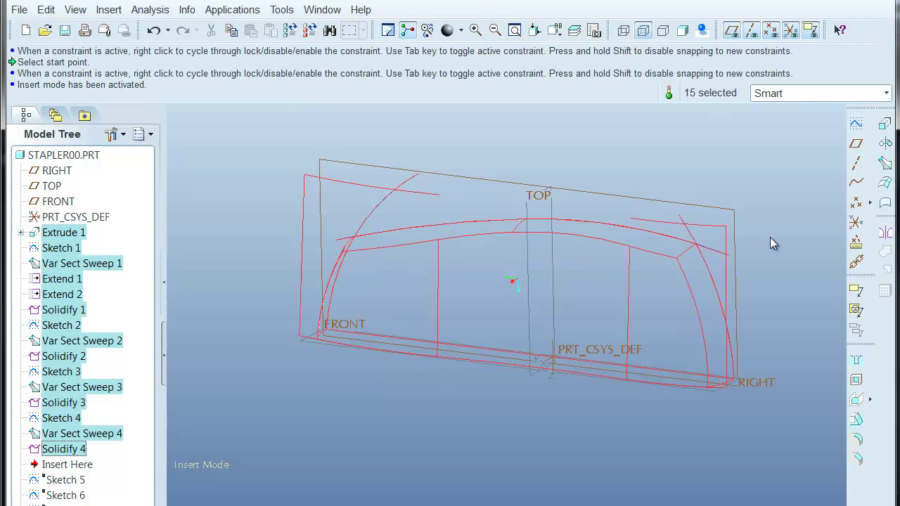
{"action": "left_click", "coordinate": [885, 233]}
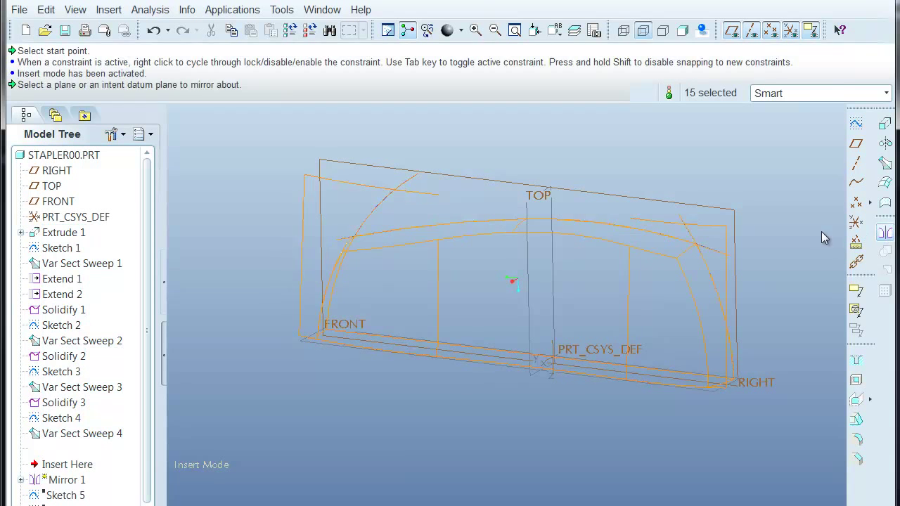
{"action": "left_click", "coordinate": [735, 212]}
{"action": "middle_click", "coordinate": [703, 157]}
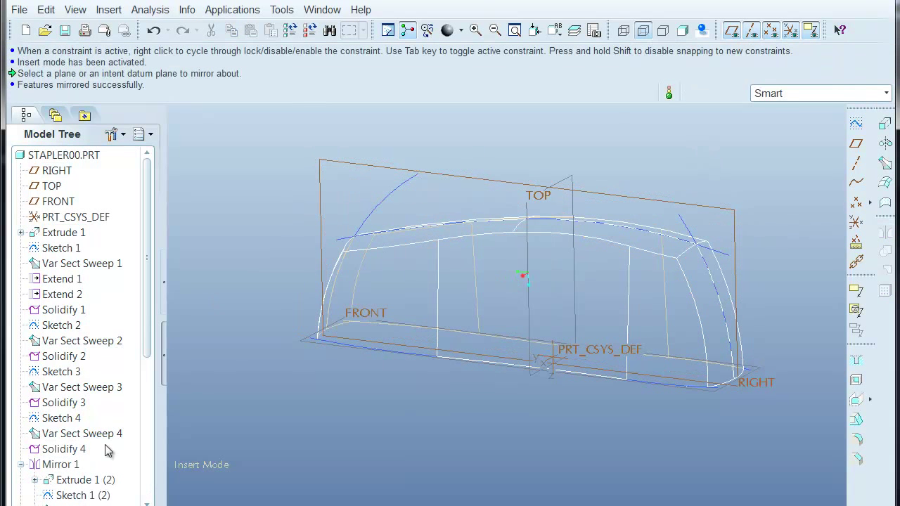
Step: Review the individual copies inside the mirror feature and delete the whole mirror
{"action": "left_click", "coordinate": [20, 464]}
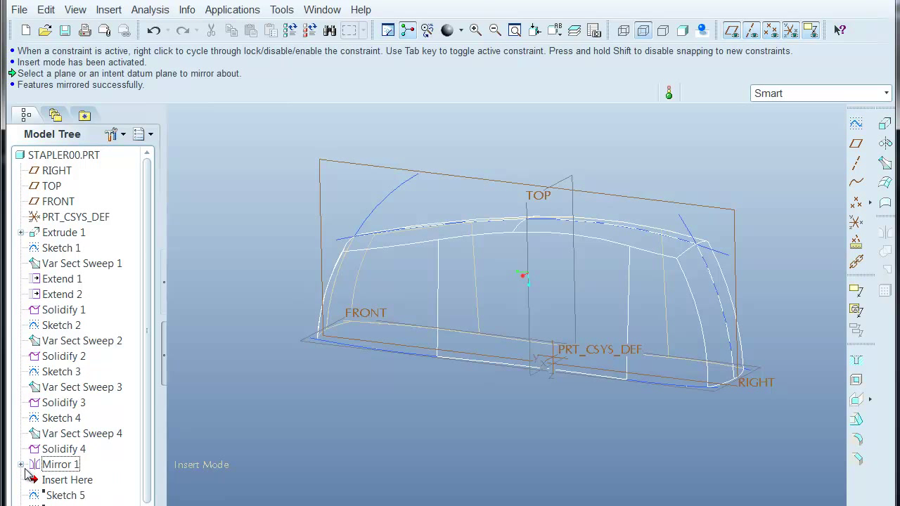
{"action": "left_click", "coordinate": [21, 465]}
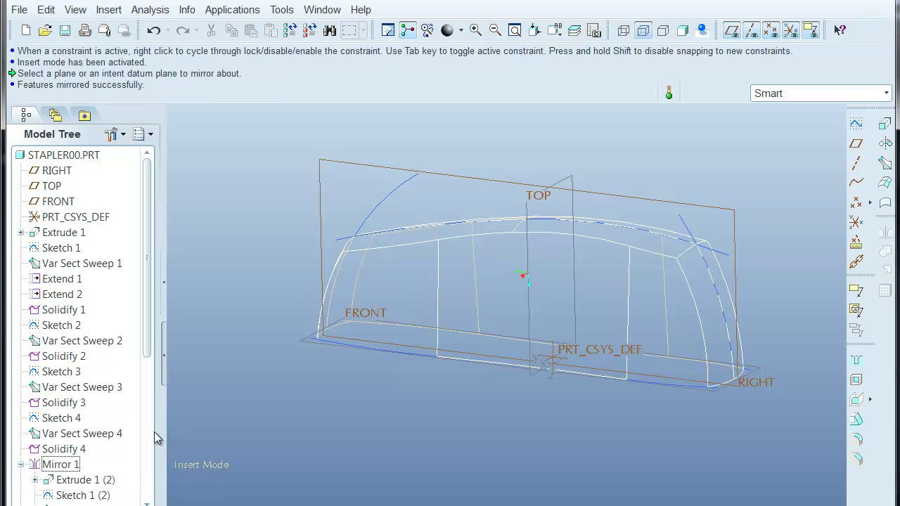
{"action": "scroll", "coordinate": [101, 392], "scroll_direction": "down", "scroll_amount": 3}
{"action": "left_click", "coordinate": [60, 327]}
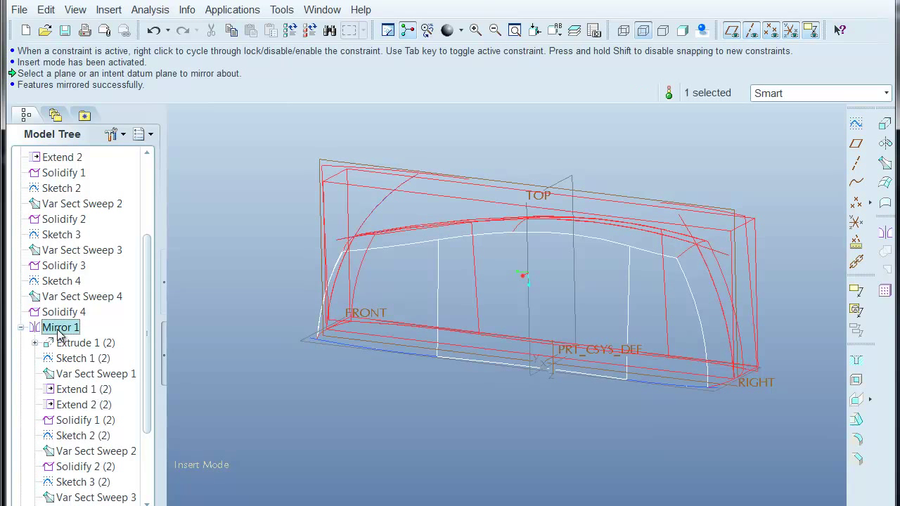
{"action": "key", "text": "Delete"}
{"action": "left_click", "coordinate": [640, 420]}
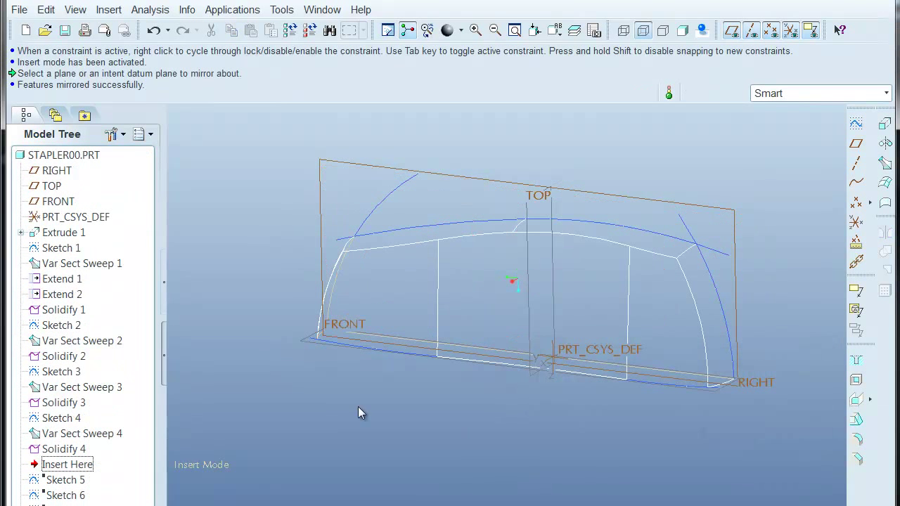
Step: Mirror the entire part STAPLER00.PRT about the RIGHT plane
{"action": "left_click", "coordinate": [54, 156]}
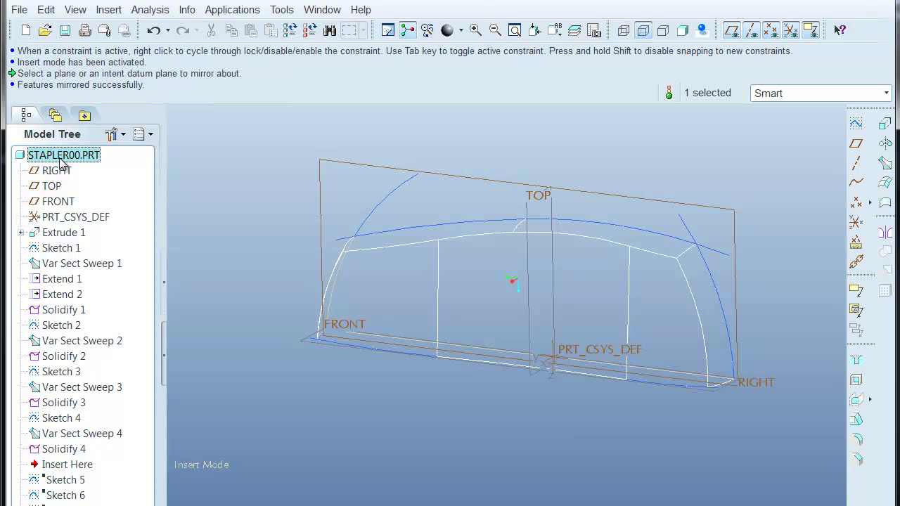
{"action": "left_click", "coordinate": [885, 232]}
{"action": "left_click", "coordinate": [736, 214]}
{"action": "middle_click", "coordinate": [772, 152]}
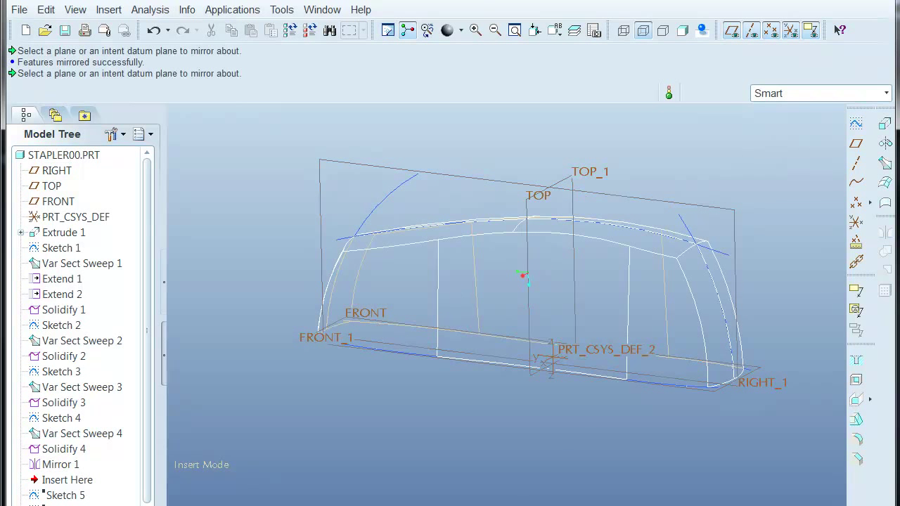
{"action": "left_click", "coordinate": [49, 465]}
{"action": "left_click", "coordinate": [327, 455]}
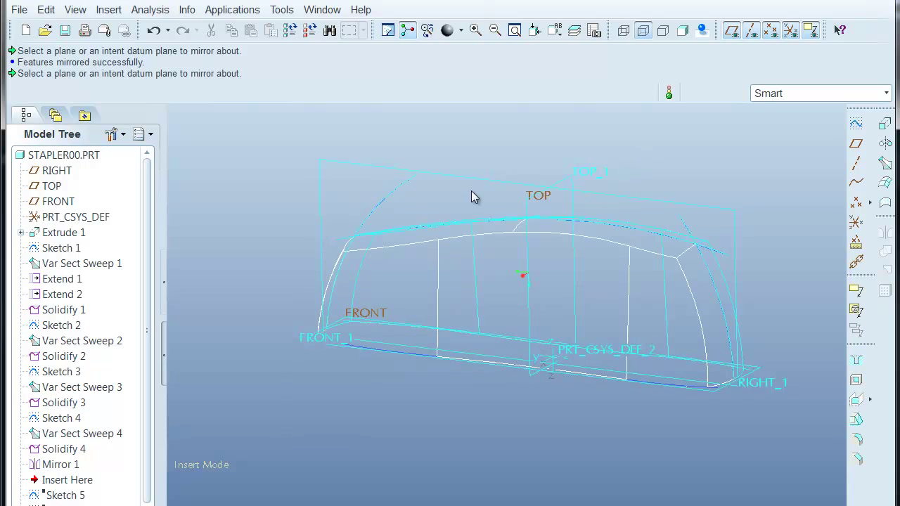
Step: Create a new layer called MIRROR and hide it
{"action": "left_click", "coordinate": [143, 134]}
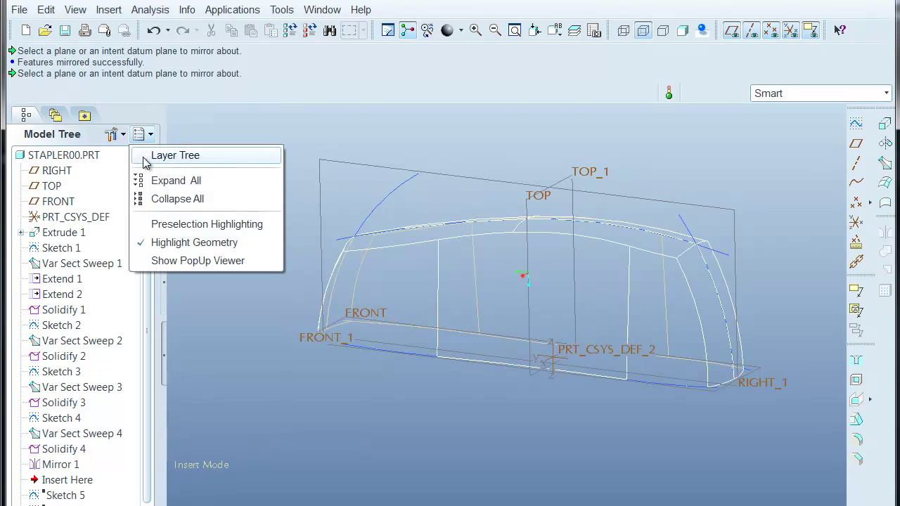
{"action": "left_click", "coordinate": [145, 160]}
{"action": "right_click", "coordinate": [55, 348]}
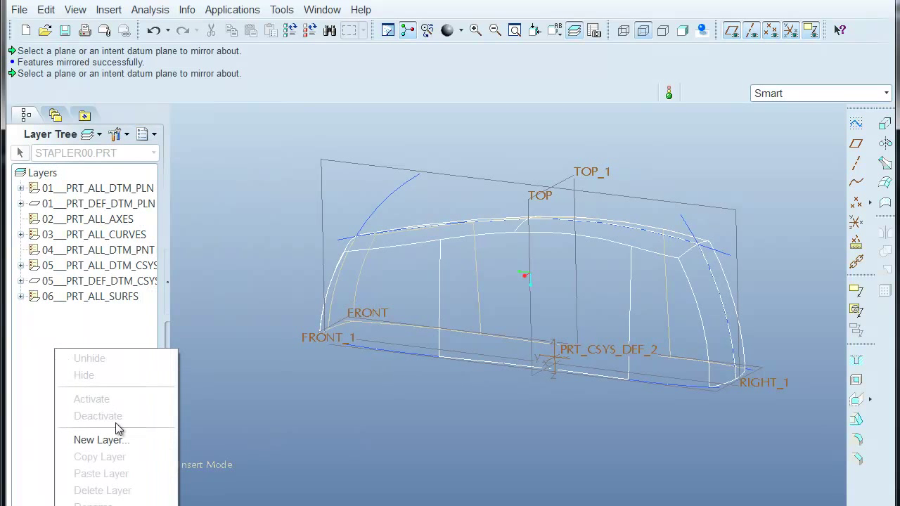
{"action": "left_click", "coordinate": [114, 441]}
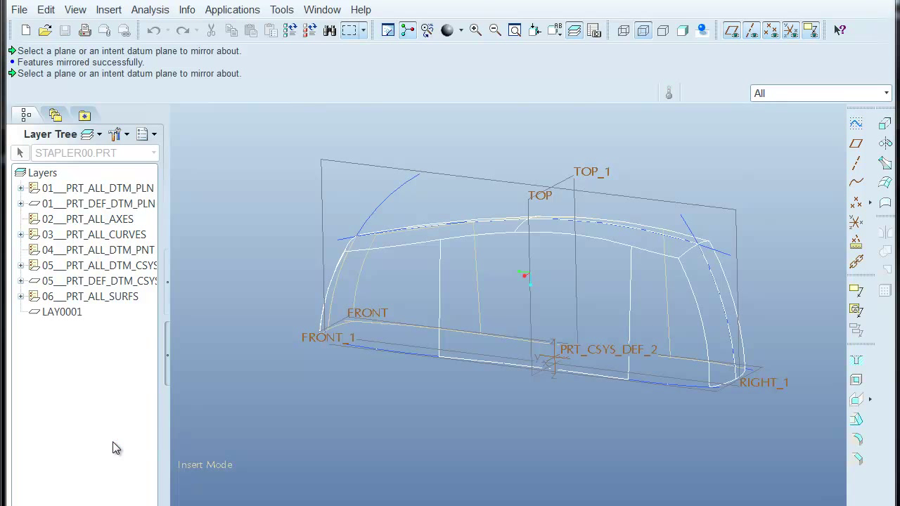
{"action": "type", "text": "MIRROR"}
{"action": "key", "text": "Return"}
{"action": "right_click", "coordinate": [65, 315]}
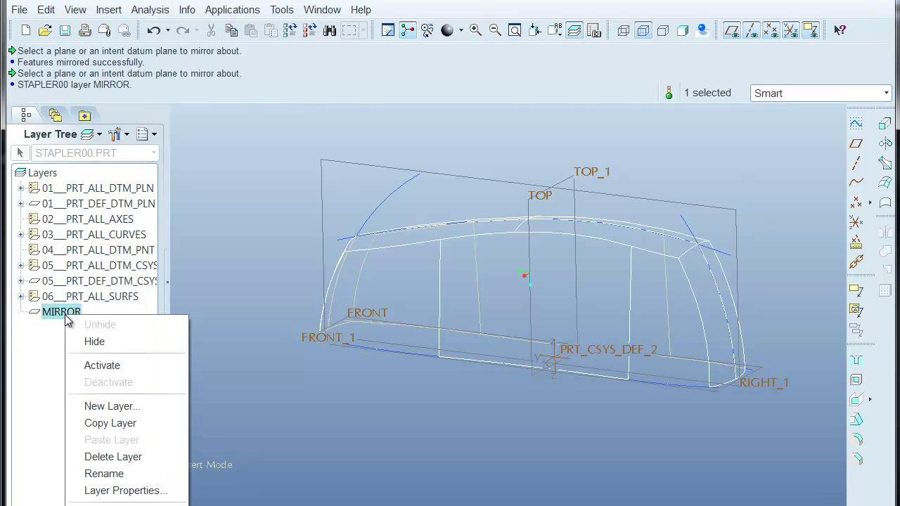
{"action": "left_click", "coordinate": [94, 341]}
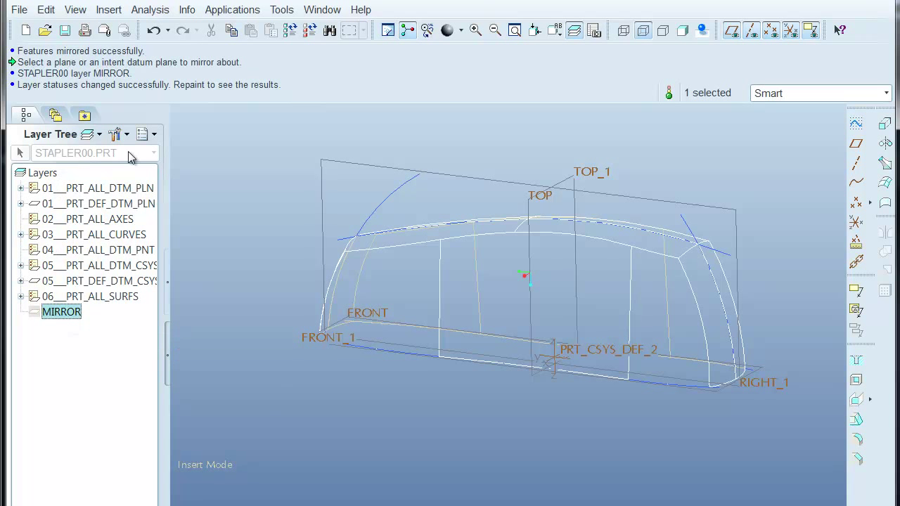
Step: Add the Mirror 1 feature to the MIRROR layer to hide its duplicated datums and return to the model tree
{"action": "left_click", "coordinate": [147, 134]}
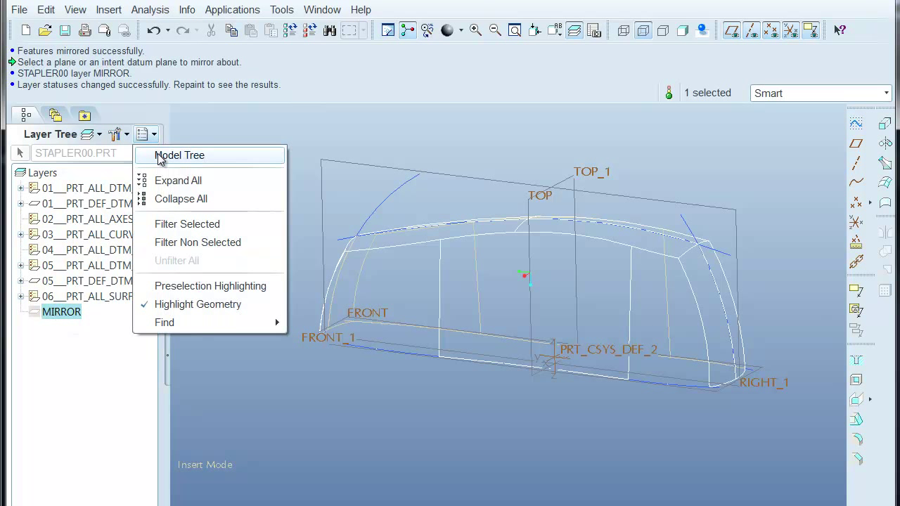
{"action": "left_click", "coordinate": [80, 316]}
{"action": "right_click", "coordinate": [78, 315]}
{"action": "key", "text": "Escape"}
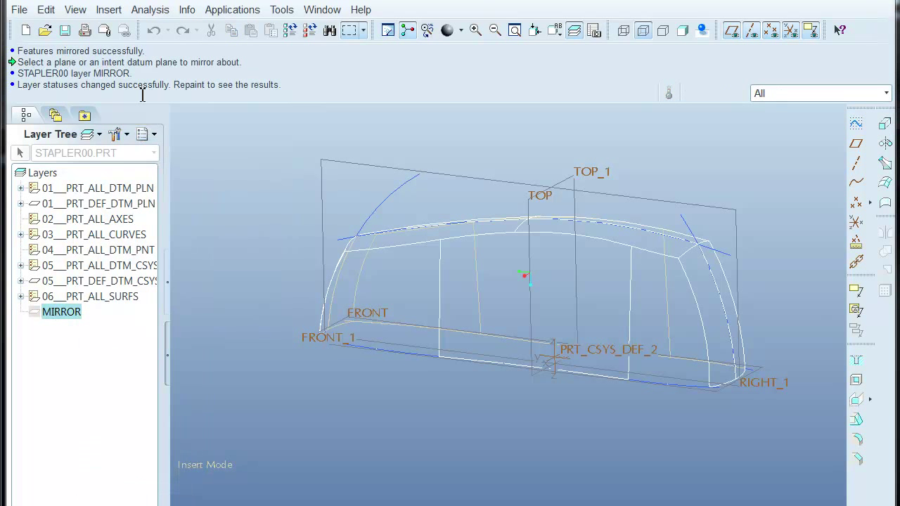
{"action": "left_click", "coordinate": [146, 135]}
{"action": "left_click", "coordinate": [157, 156]}
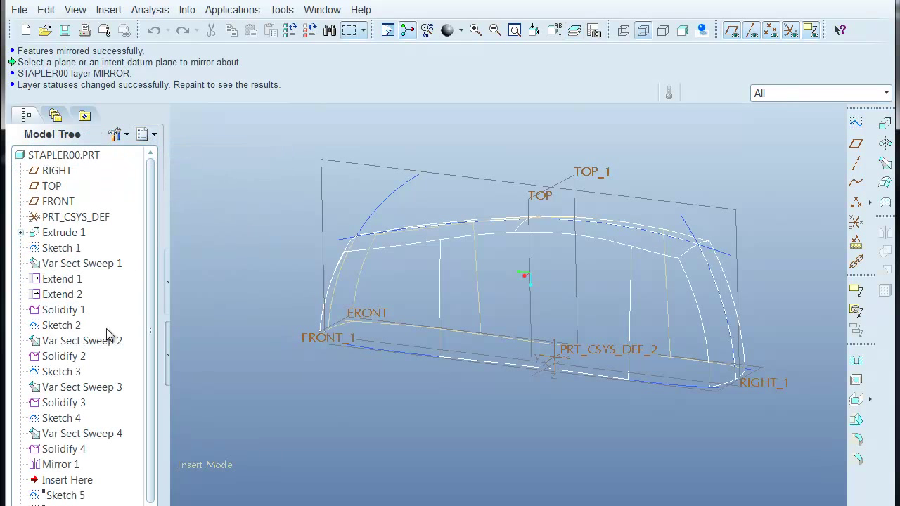
{"action": "left_click", "coordinate": [56, 465]}
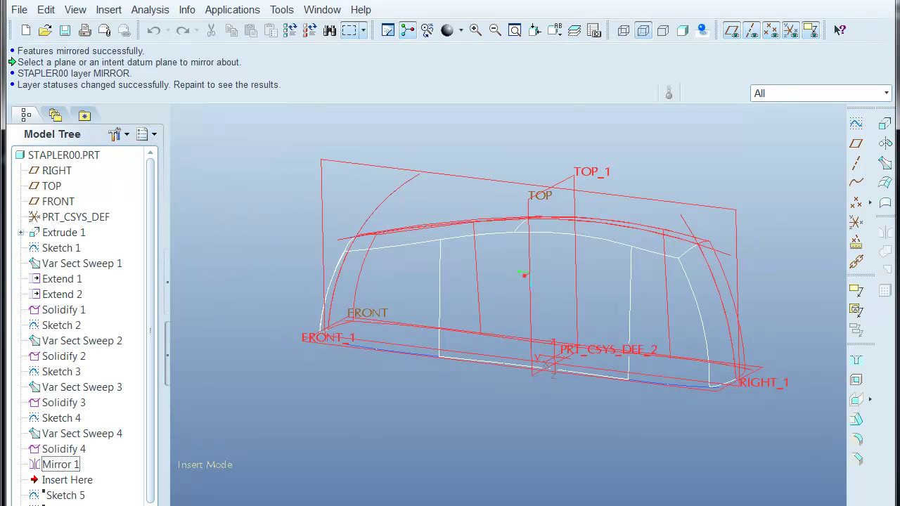
{"action": "left_click", "coordinate": [682, 172]}
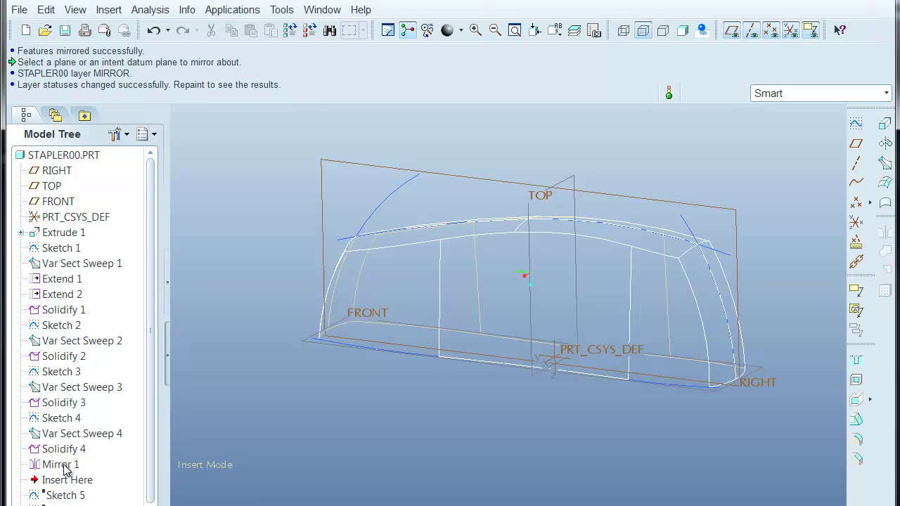
Step: Move the insertion point back to the end of the feature list to restore Sketches 5 through 7
{"action": "scroll", "coordinate": [150, 407], "scroll_direction": "down", "scroll_amount": 1}
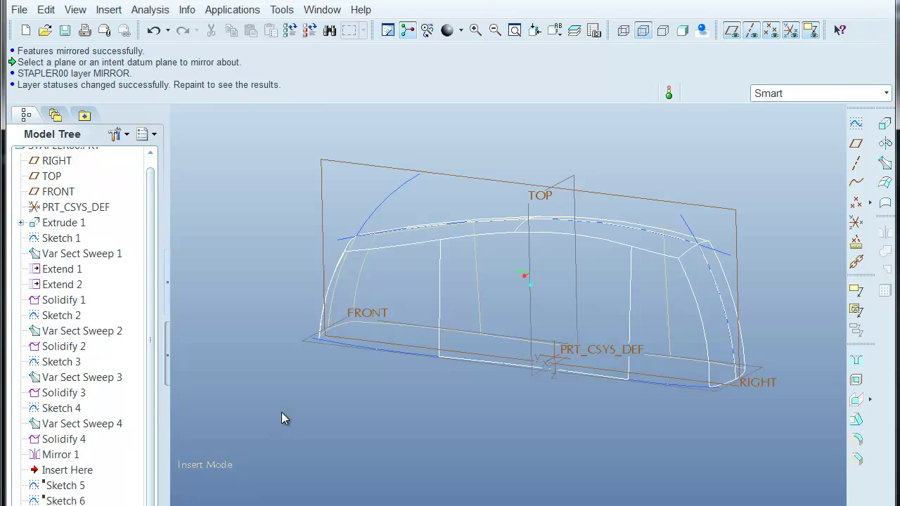
{"action": "mouse_move", "coordinate": [559, 419]}
{"action": "middle_mouse_down"}
{"action": "mouse_move", "coordinate": [528, 428]}
{"action": "mouse_move", "coordinate": [545, 420]}
{"action": "middle_mouse_up"}
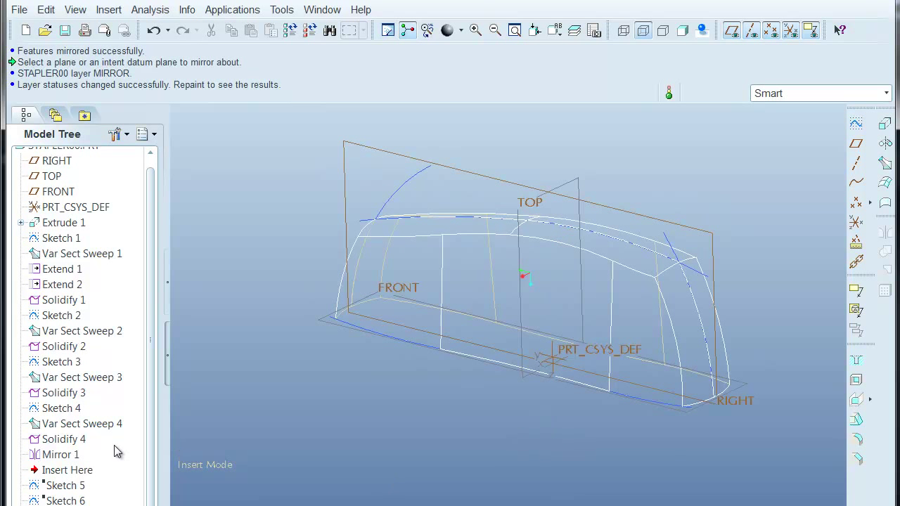
{"action": "left_click_drag", "start_coordinate": [80, 468], "coordinate": [56, 490]}
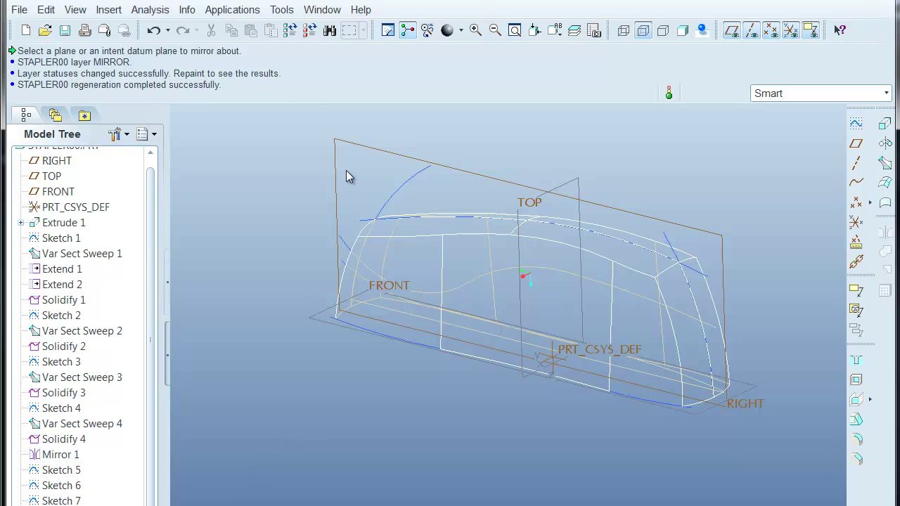
Step: Extrude the wavy side-profile curve of Sketch 5 as a surface with symmetric depth about its sketch plane
{"action": "left_click", "coordinate": [346, 250]}
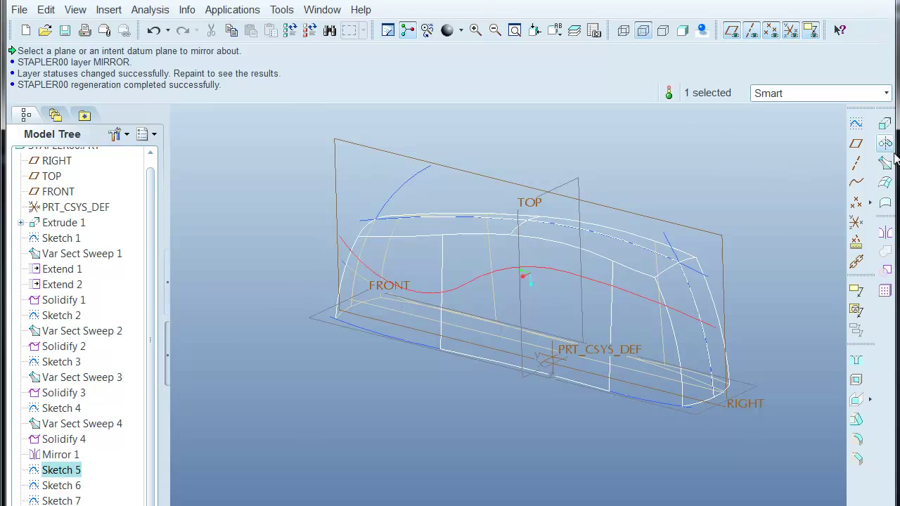
{"action": "left_click", "coordinate": [312, 480]}
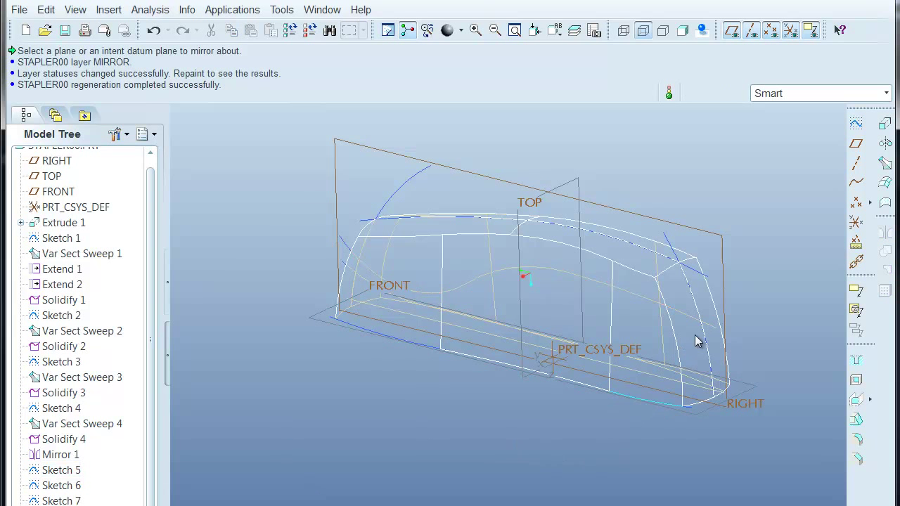
{"action": "left_click", "coordinate": [346, 246]}
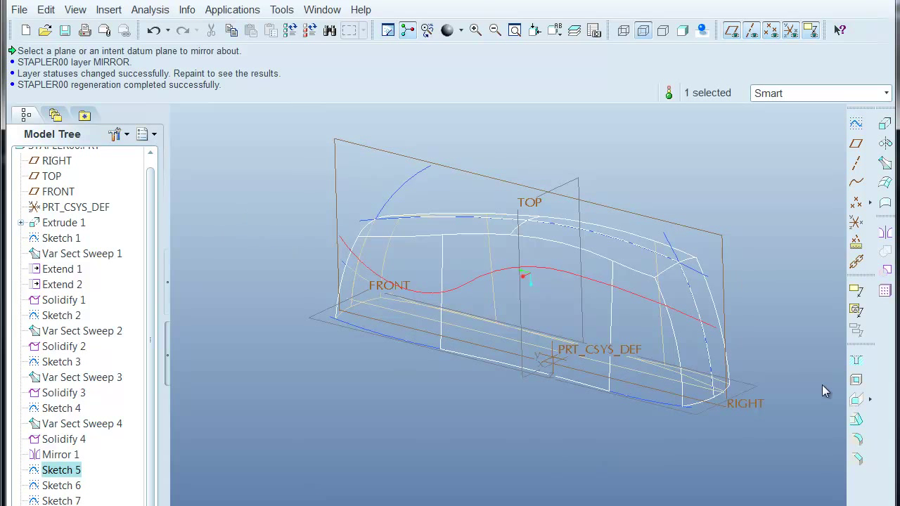
{"action": "left_click", "coordinate": [882, 123]}
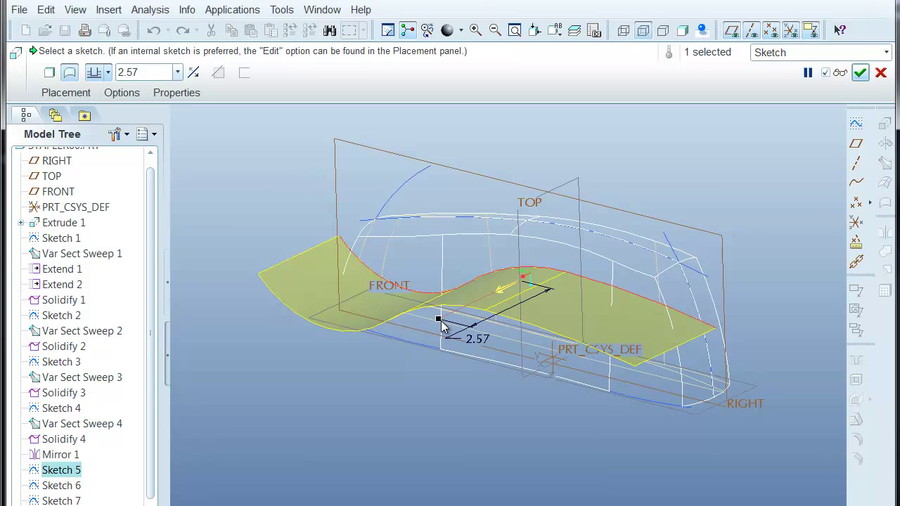
{"action": "right_click", "coordinate": [440, 323]}
{"action": "left_click", "coordinate": [485, 362]}
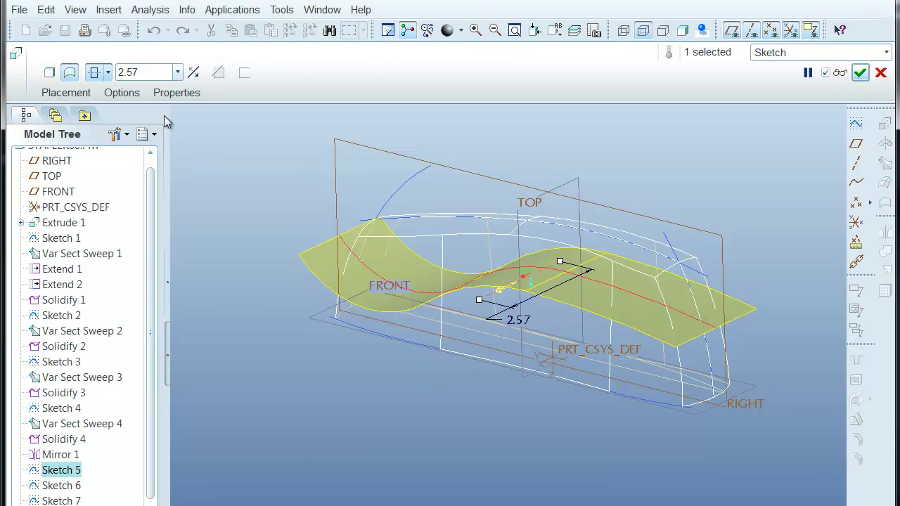
Step: Set the symmetric surface extrusion's total depth to 2 and complete the feature
{"action": "left_click", "coordinate": [122, 92]}
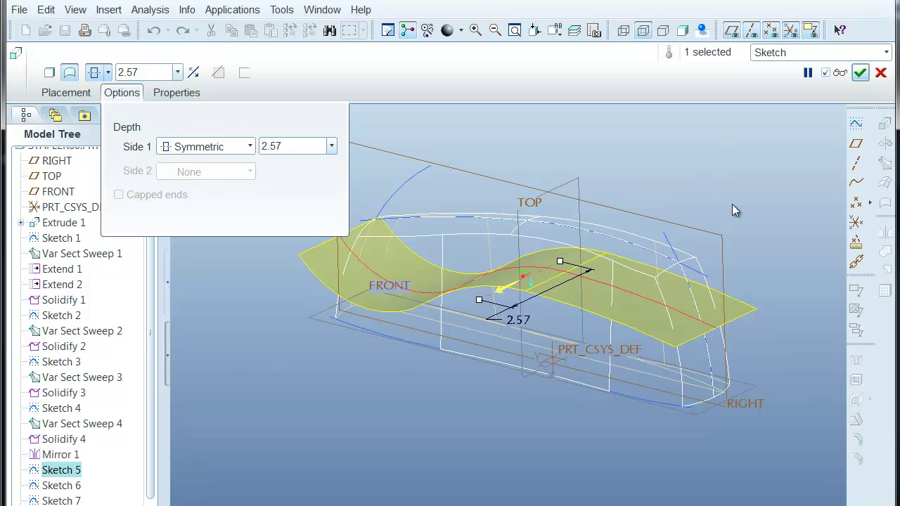
{"action": "double_click", "coordinate": [518, 326]}
{"action": "type", "text": "2"}
{"action": "key", "text": "Return"}
{"action": "middle_click", "coordinate": [693, 127]}
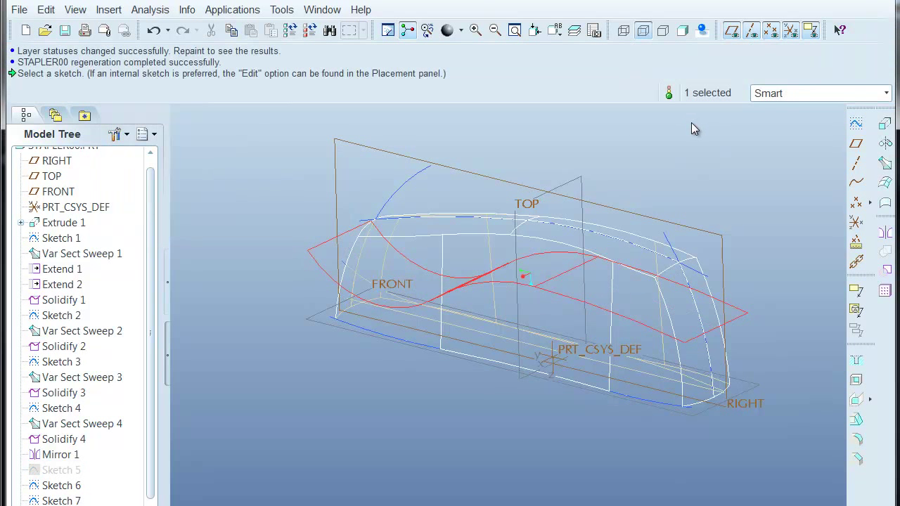
{"action": "left_click", "coordinate": [691, 123]}
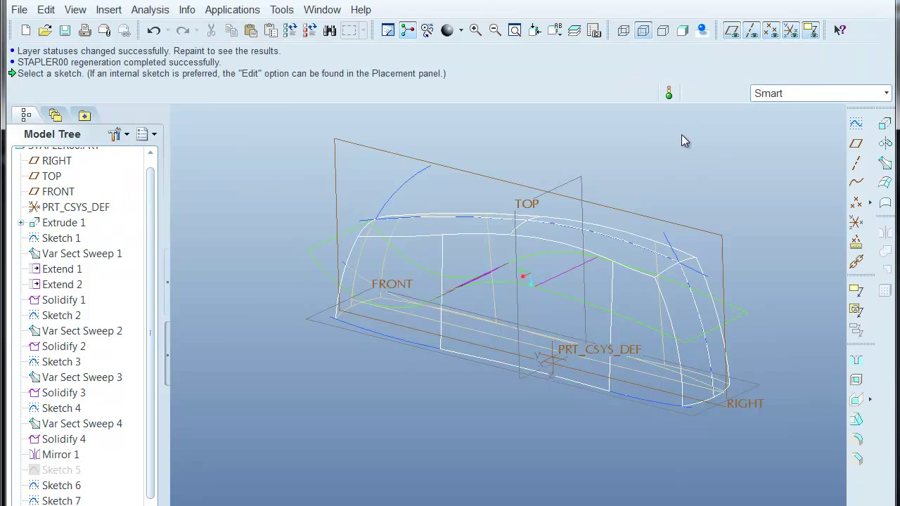
Step: Copy the symmetric surface extrusion onto the lower side-profile curve, Sketch 6, with a depth of 2.00
{"action": "middle_click_drag", "start_coordinate": [651, 413], "coordinate": [645, 410]}
{"action": "scroll", "coordinate": [337, 284], "scroll_direction": "up", "scroll_amount": 6}
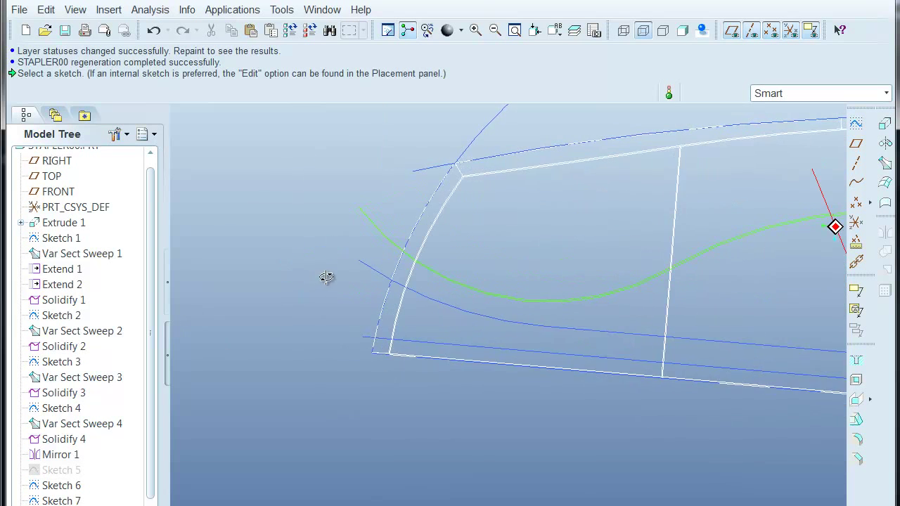
{"action": "left_click", "coordinate": [366, 266]}
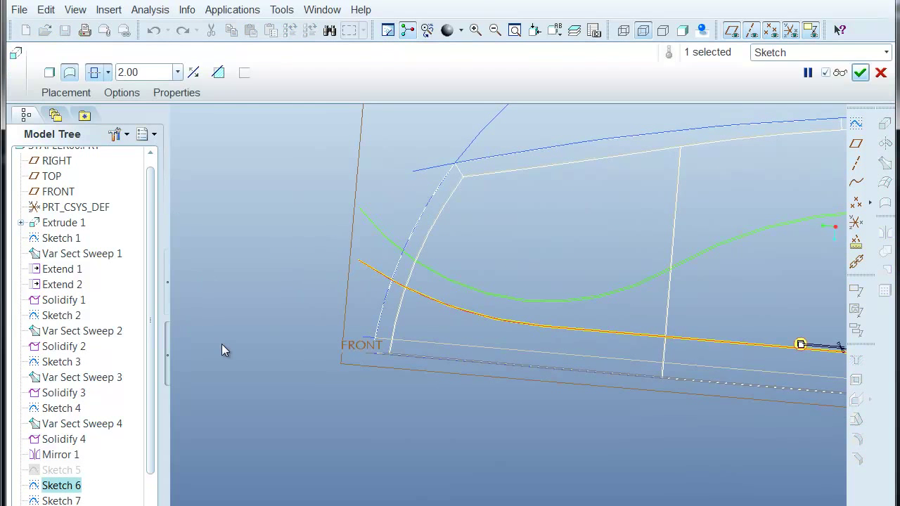
{"action": "middle_click", "coordinate": [222, 343]}
Step: Paste another copy of the surface extrusion onto Sketch 7, the nearly straight curve just above the base
{"action": "middle_click_drag", "start_coordinate": [354, 429], "coordinate": [338, 436]}
{"action": "scroll", "coordinate": [396, 312], "scroll_direction": "up", "scroll_amount": 5}
{"action": "left_click", "coordinate": [394, 324]}
{"action": "key", "text": "ctrl+v"}
{"action": "middle_click", "coordinate": [292, 461]}
{"action": "scroll", "coordinate": [296, 453], "scroll_direction": "down", "scroll_amount": 4}
{"action": "left_click", "coordinate": [301, 180]}
Step: Examine the three extruded dividing surfaces across the whole stapler body
{"action": "scroll", "coordinate": [301, 179], "scroll_direction": "down", "scroll_amount": 4}
{"action": "middle_click_drag", "start_coordinate": [685, 255], "coordinate": [650, 283], "text": "shift"}
{"action": "middle_click_drag", "start_coordinate": [649, 283], "coordinate": [803, 360]}
{"action": "scroll", "coordinate": [792, 190], "scroll_direction": "down", "scroll_amount": 2}
{"action": "middle_click_drag", "start_coordinate": [771, 206], "coordinate": [779, 126], "text": "shift"}
{"action": "middle_click_drag", "start_coordinate": [749, 193], "coordinate": [736, 177], "text": "shift"}
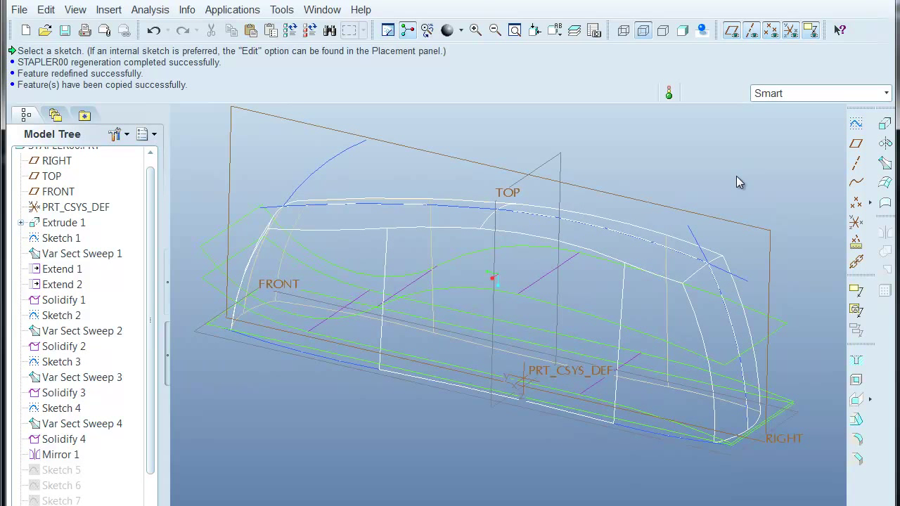
{"action": "middle_click_drag", "start_coordinate": [741, 107], "coordinate": [737, 162]}
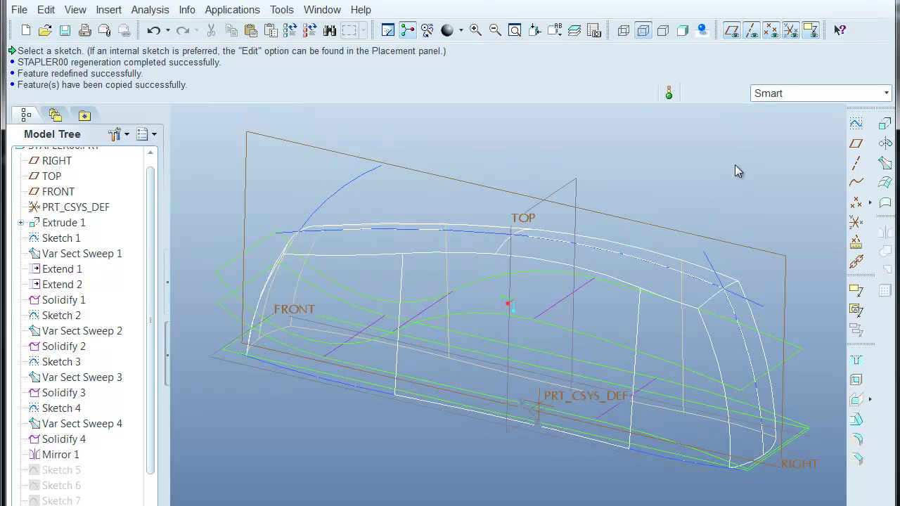